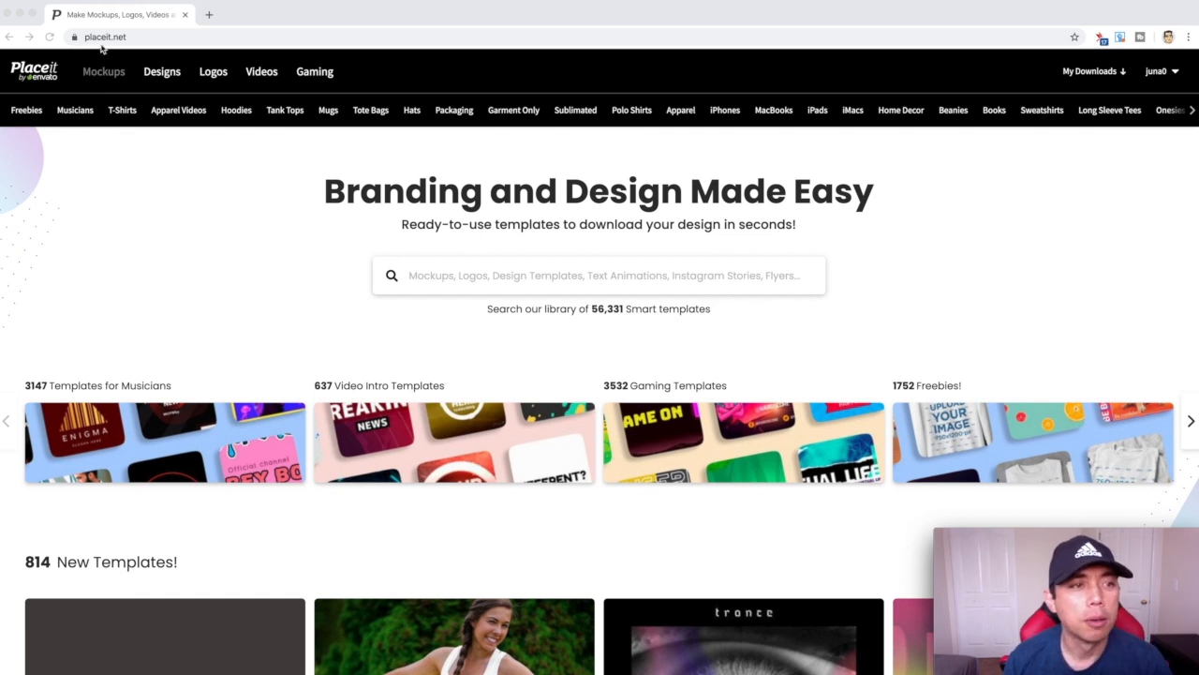
- Review the monthly and annual prices of the unlimited subscription and close the offer
mouse_move(150, 73)
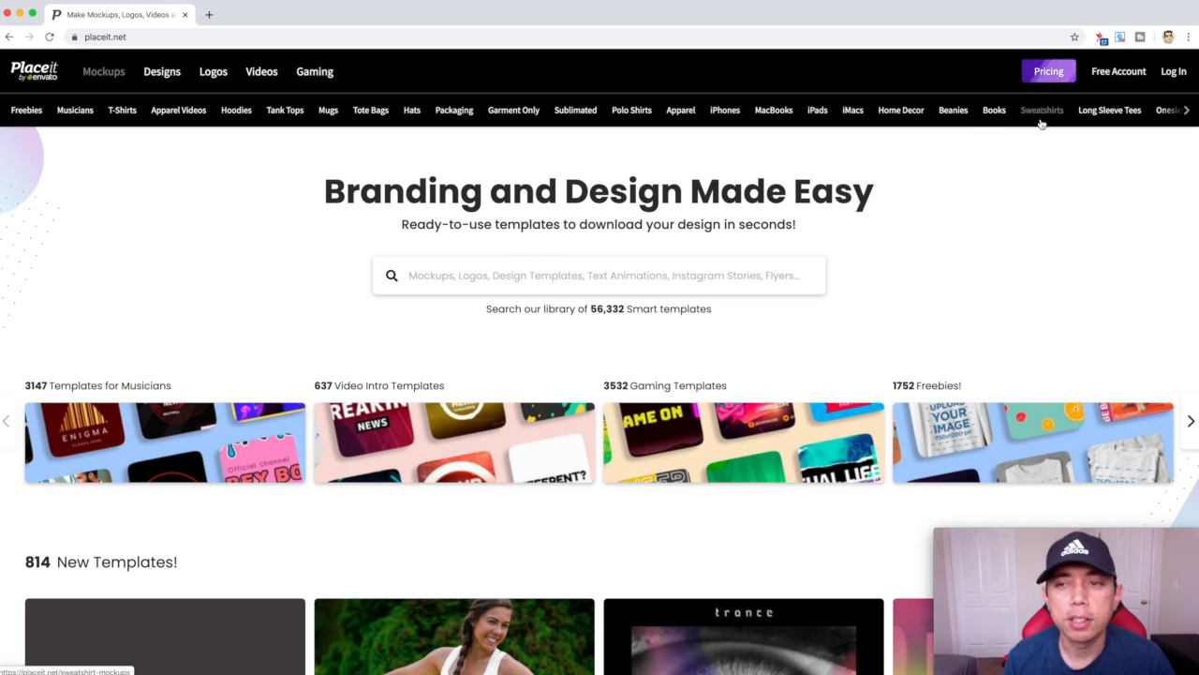
click(1044, 74)
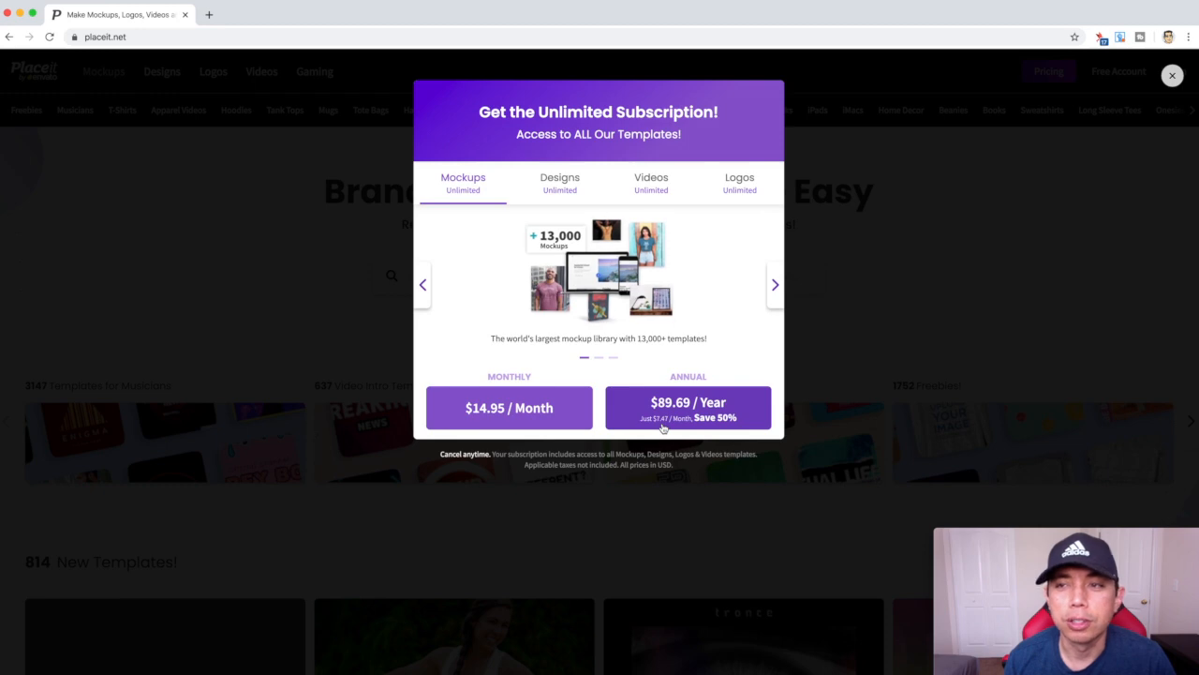
click(1172, 77)
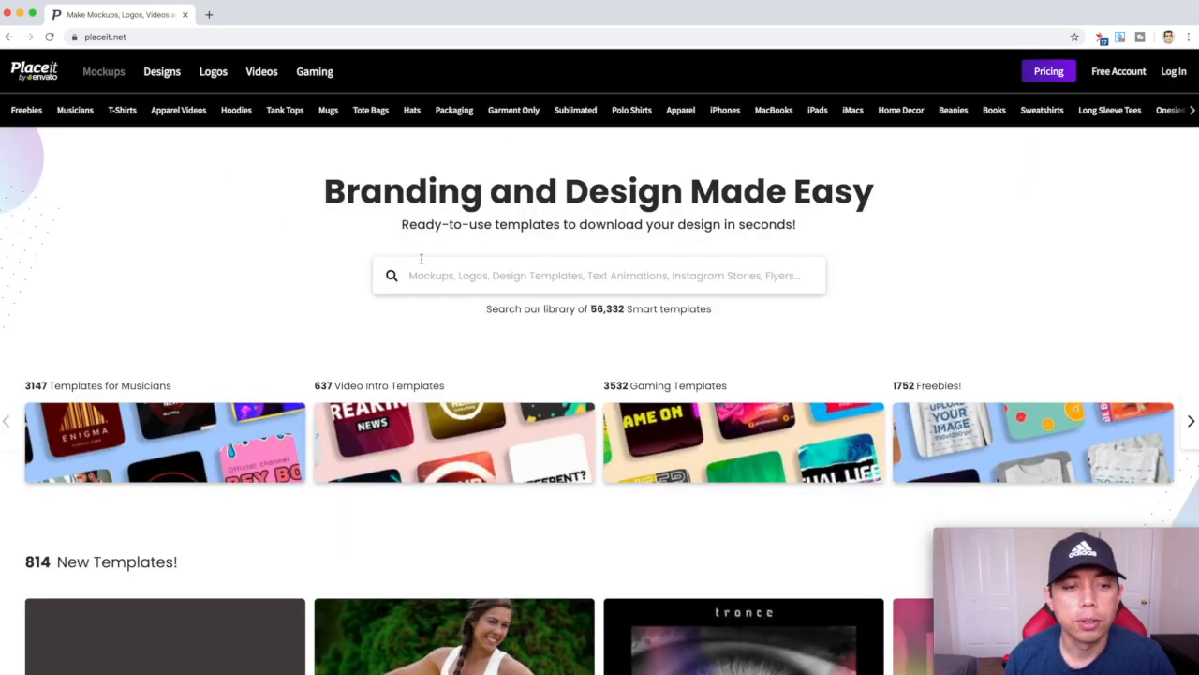
- Look through the homepage sections on mockups, ad and social media templates, and subscription benefits
scroll(422, 259, down, 1)
scroll(421, 259, down, 10)
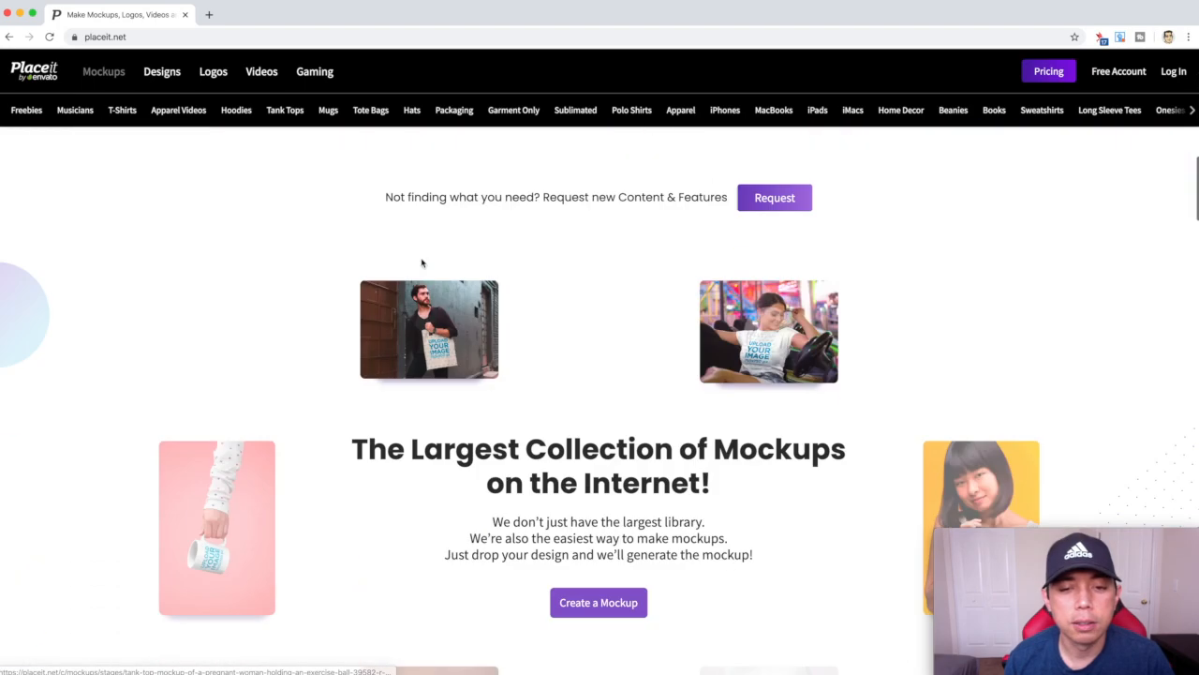
scroll(421, 264, down, 15)
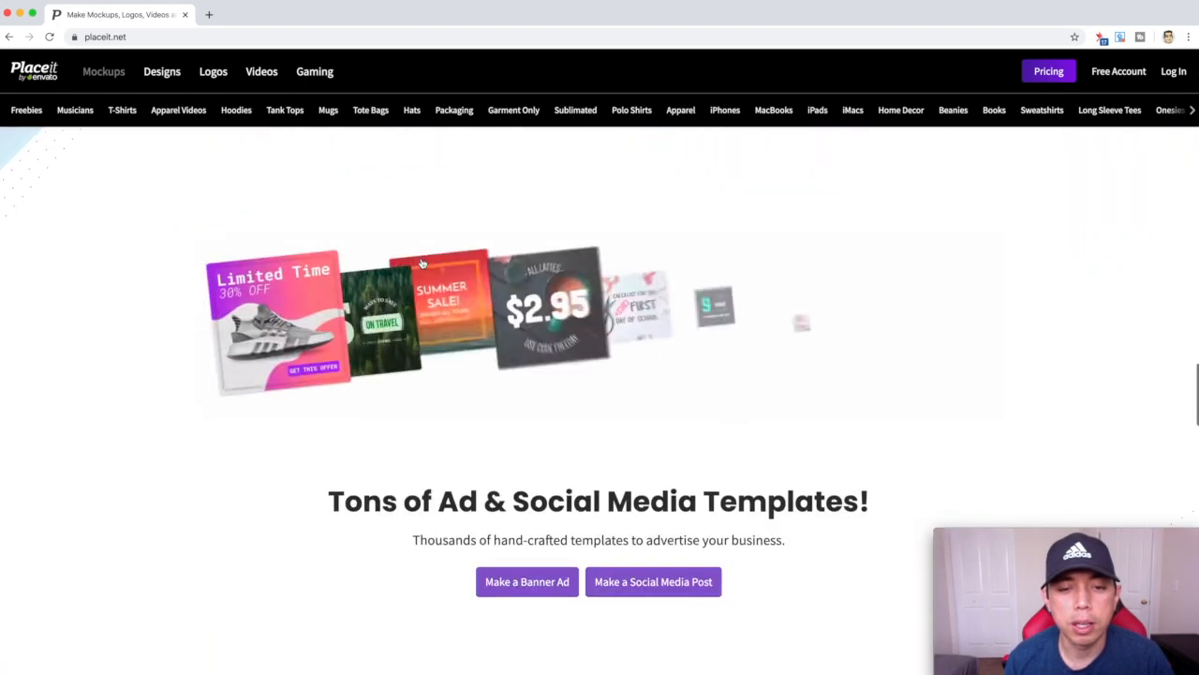
scroll(422, 263, down, 15)
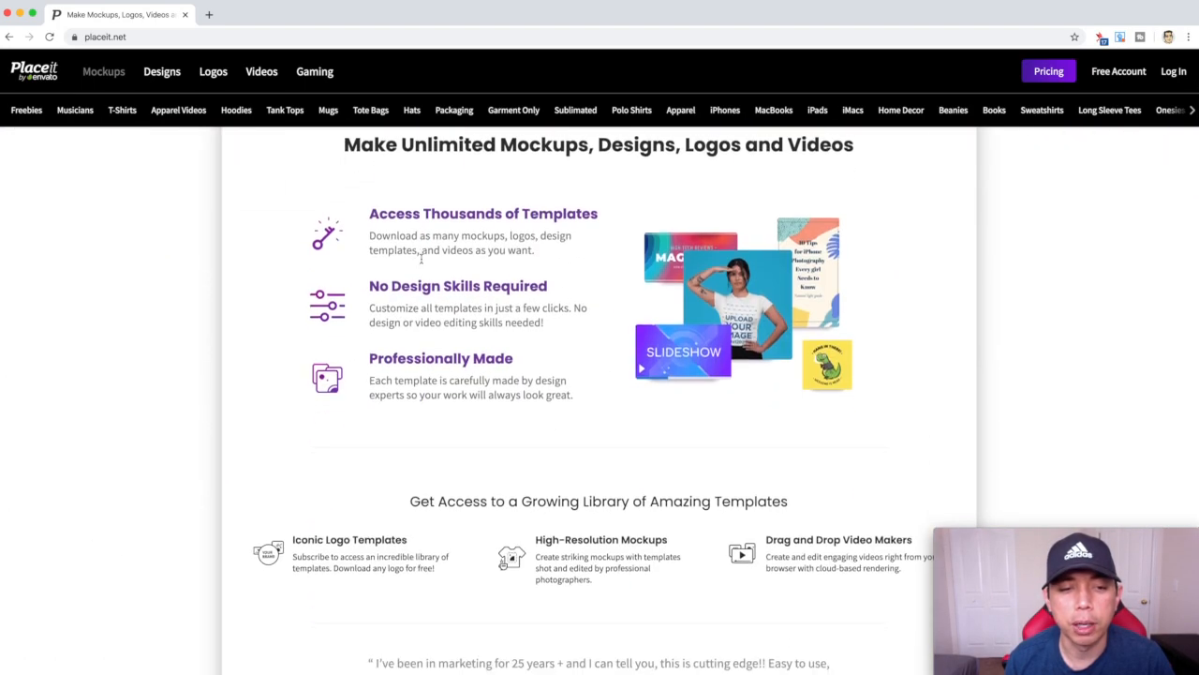
scroll(422, 264, up, 5)
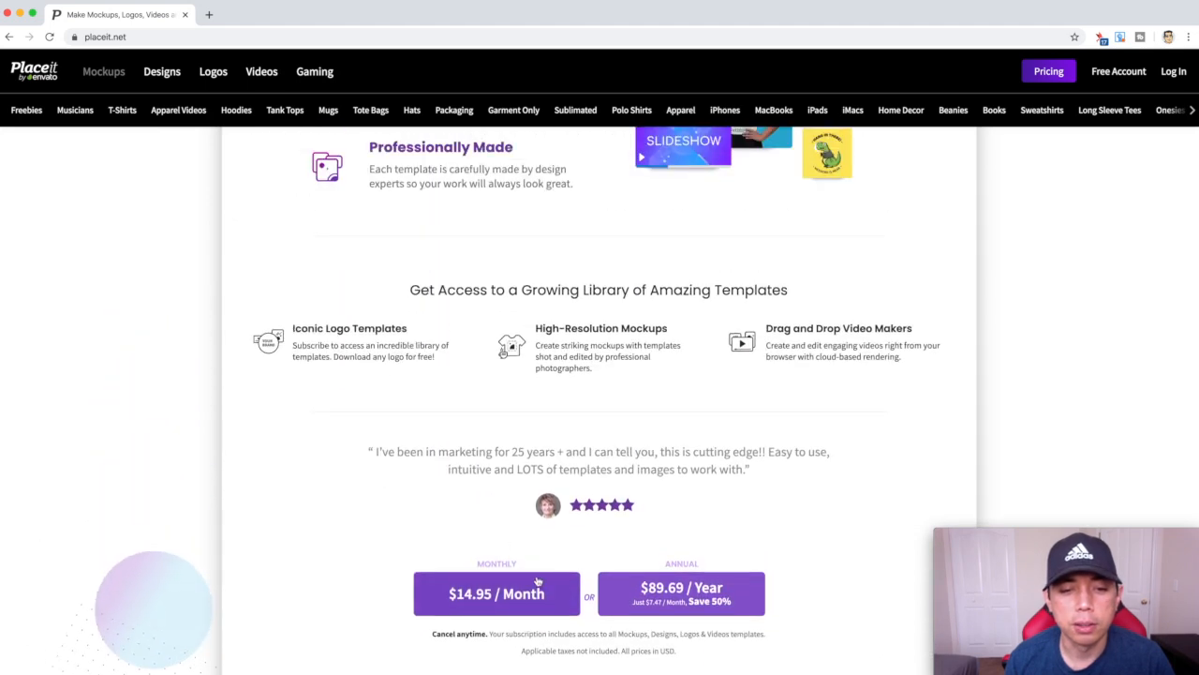
scroll(658, 465, up, 10)
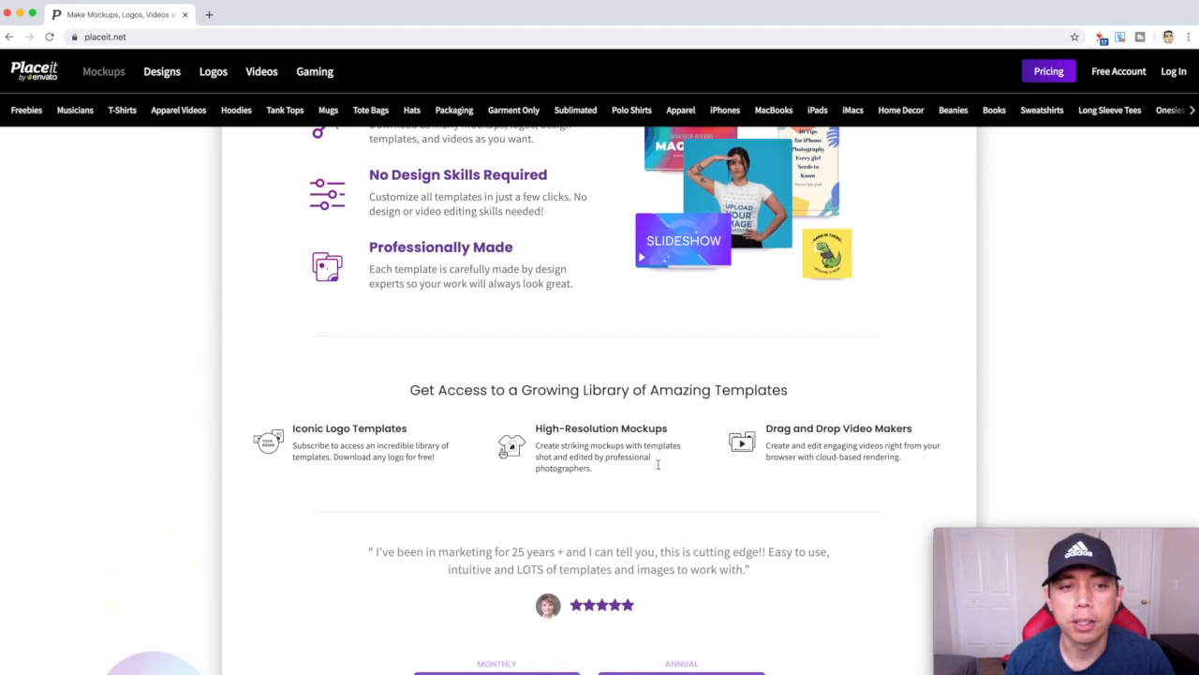
scroll(658, 466, up, 15)
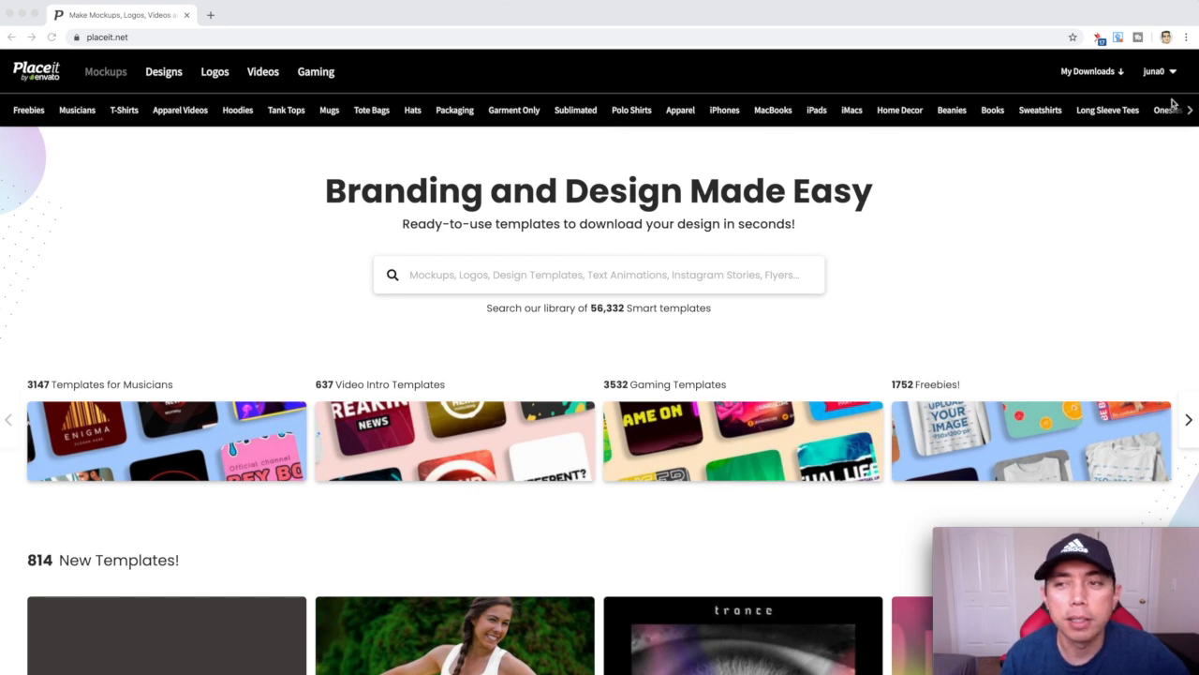
- Open the T-shirt design templates within the Designs category
click(162, 72)
click(159, 75)
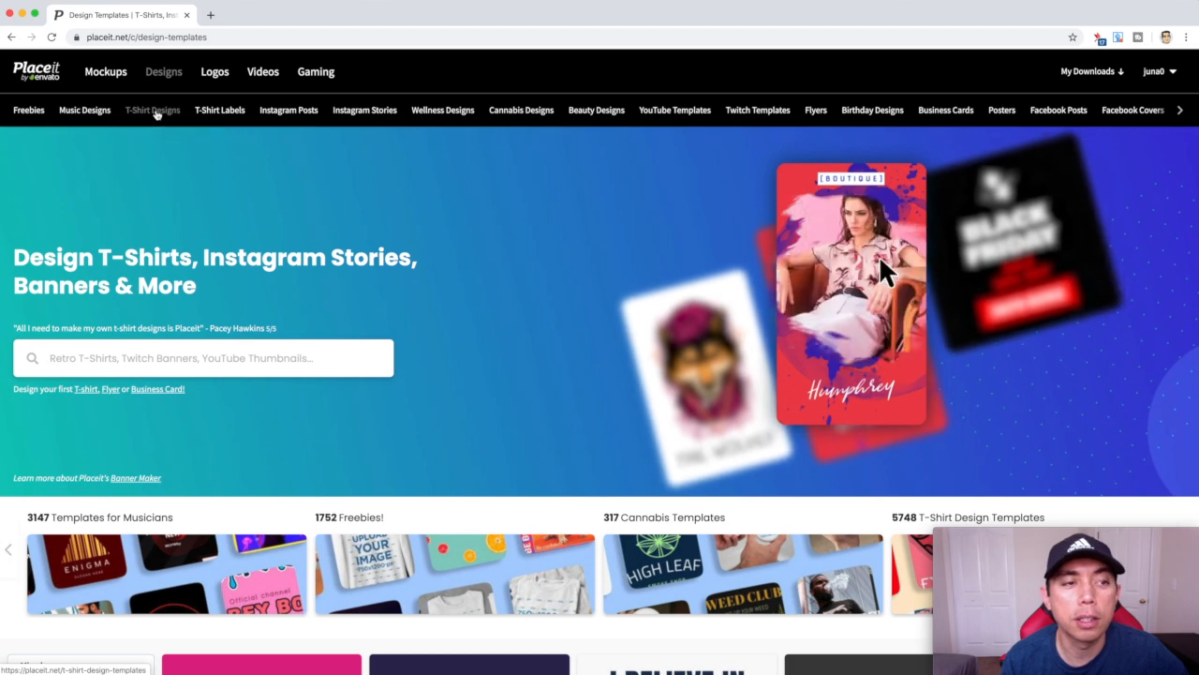
click(156, 112)
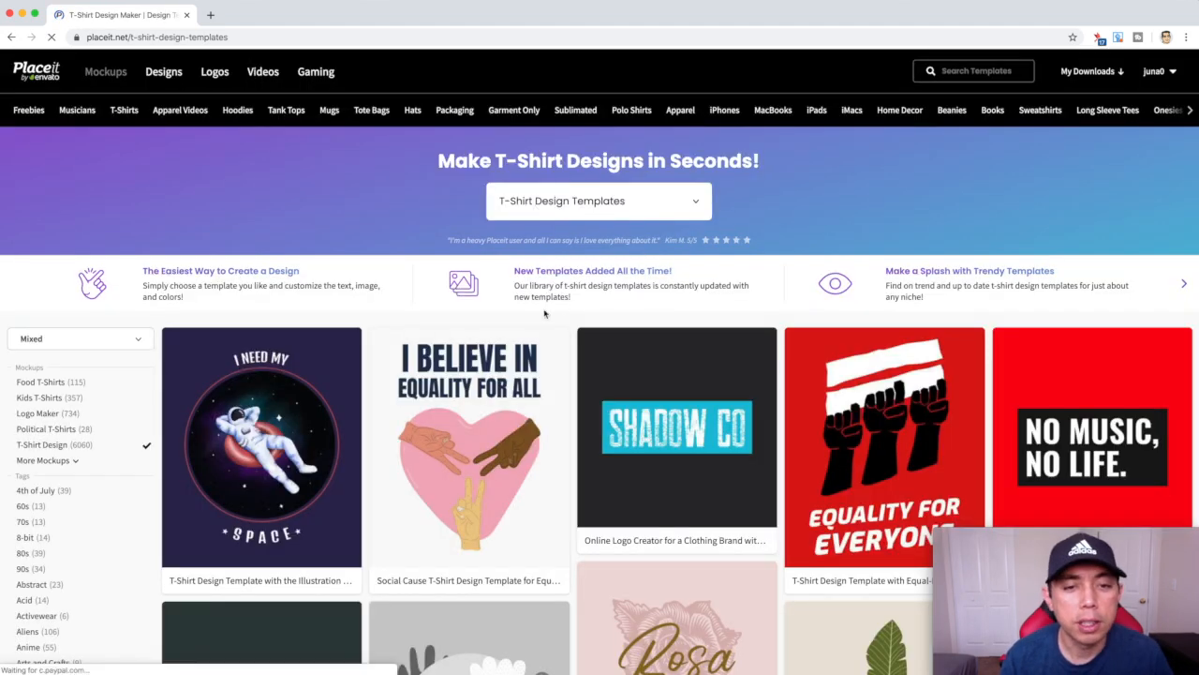
- Look through the first page of T-shirt design templates, including its page list
scroll(463, 324, down, 1)
scroll(463, 324, down, 10)
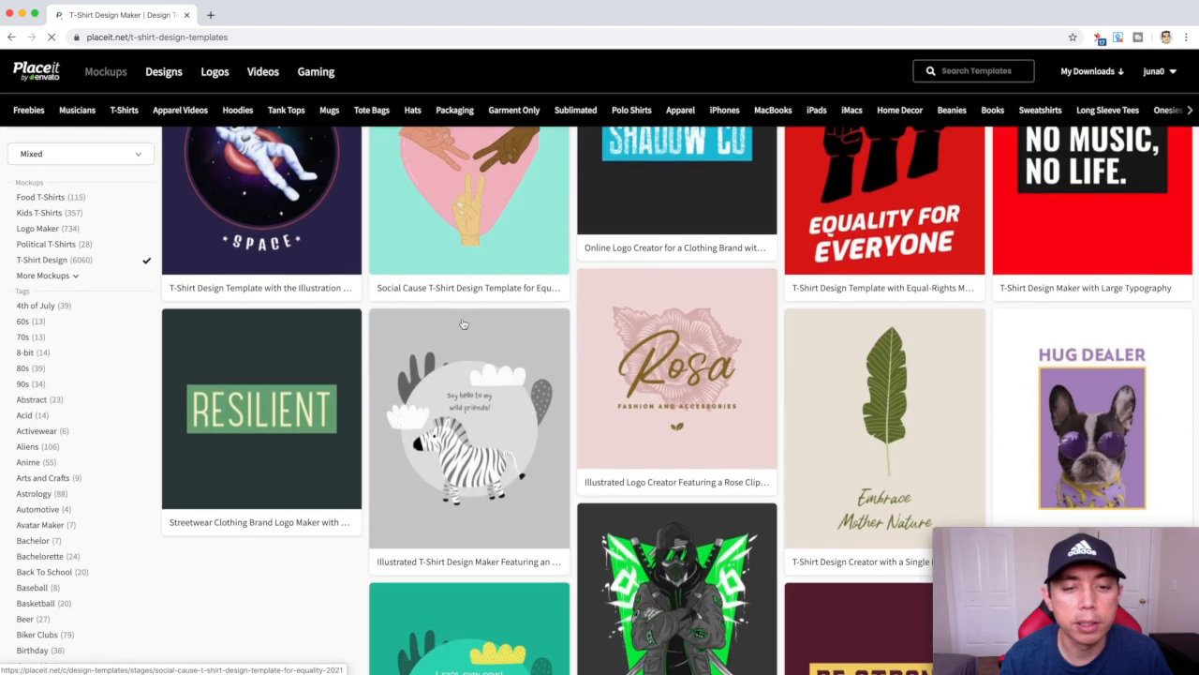
scroll(463, 324, down, 8)
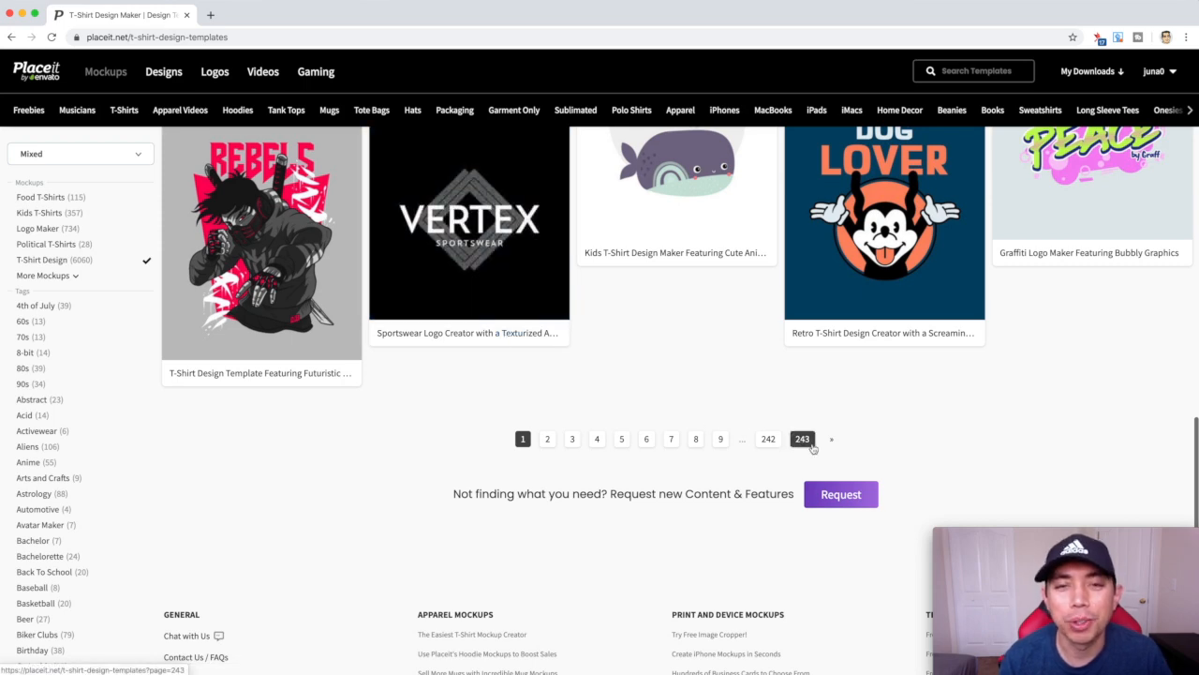
scroll(812, 448, up, 5)
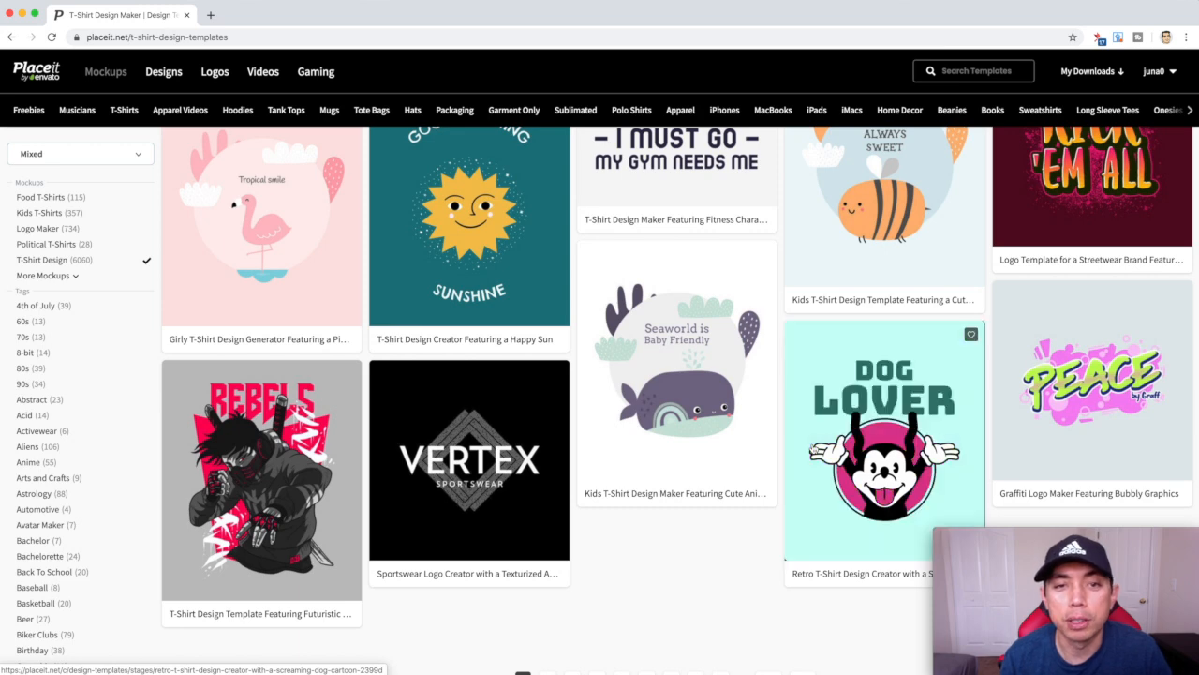
scroll(812, 448, up, 9)
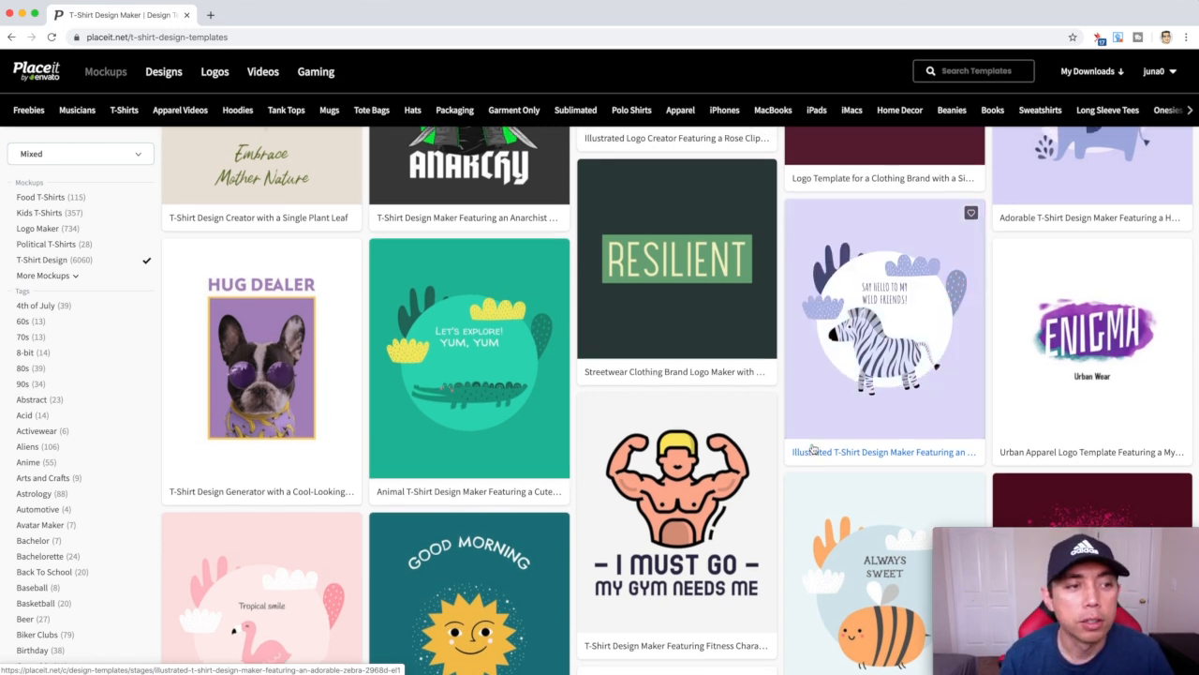
scroll(814, 449, up, 10)
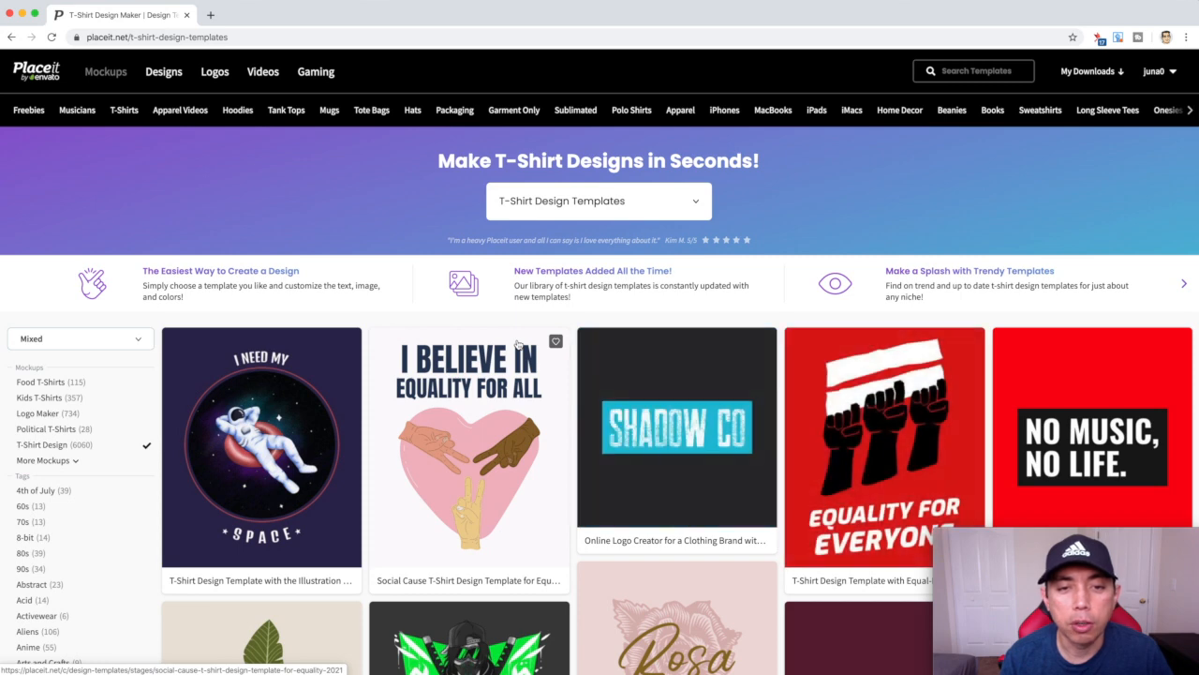
- Filter the T-shirt design templates by the Political tag
scroll(487, 356, down, 3)
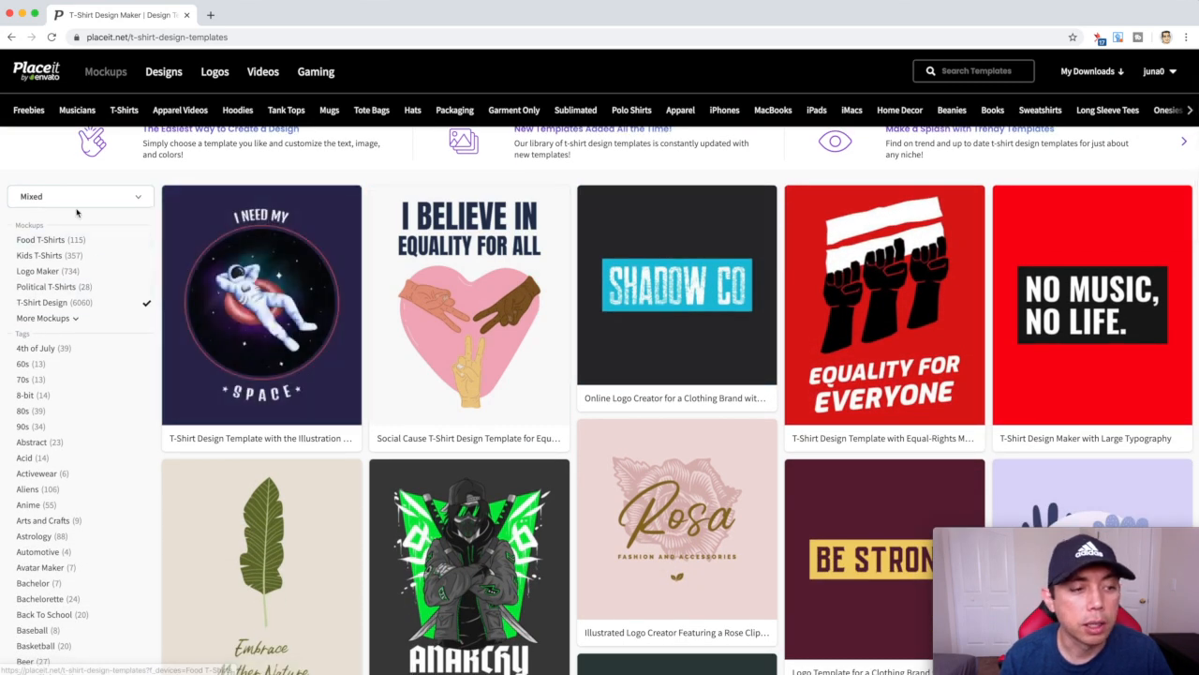
scroll(89, 322, down, 2)
scroll(89, 324, down, 5)
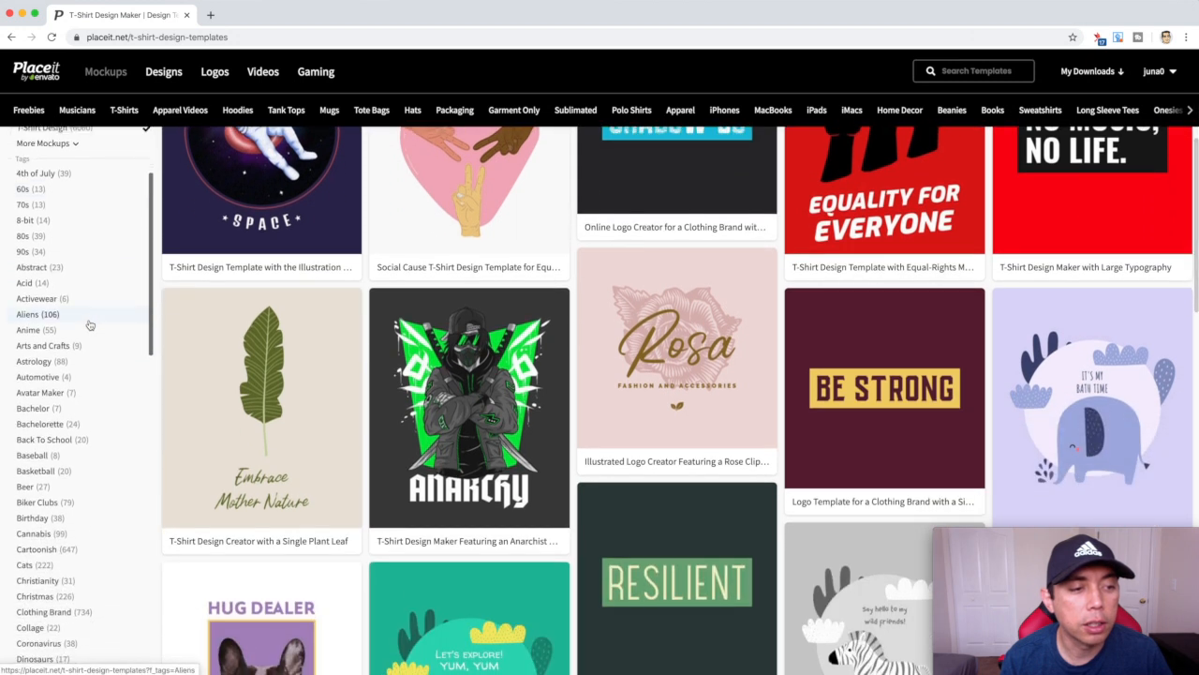
scroll(89, 324, down, 5)
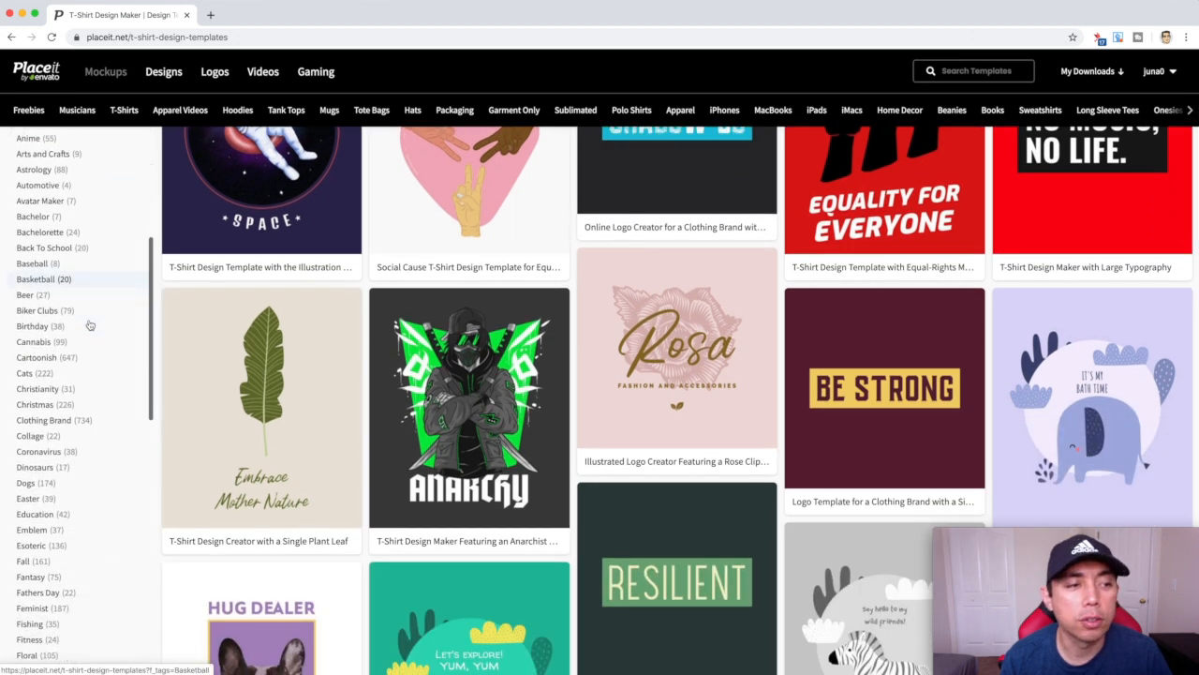
scroll(89, 324, down, 2)
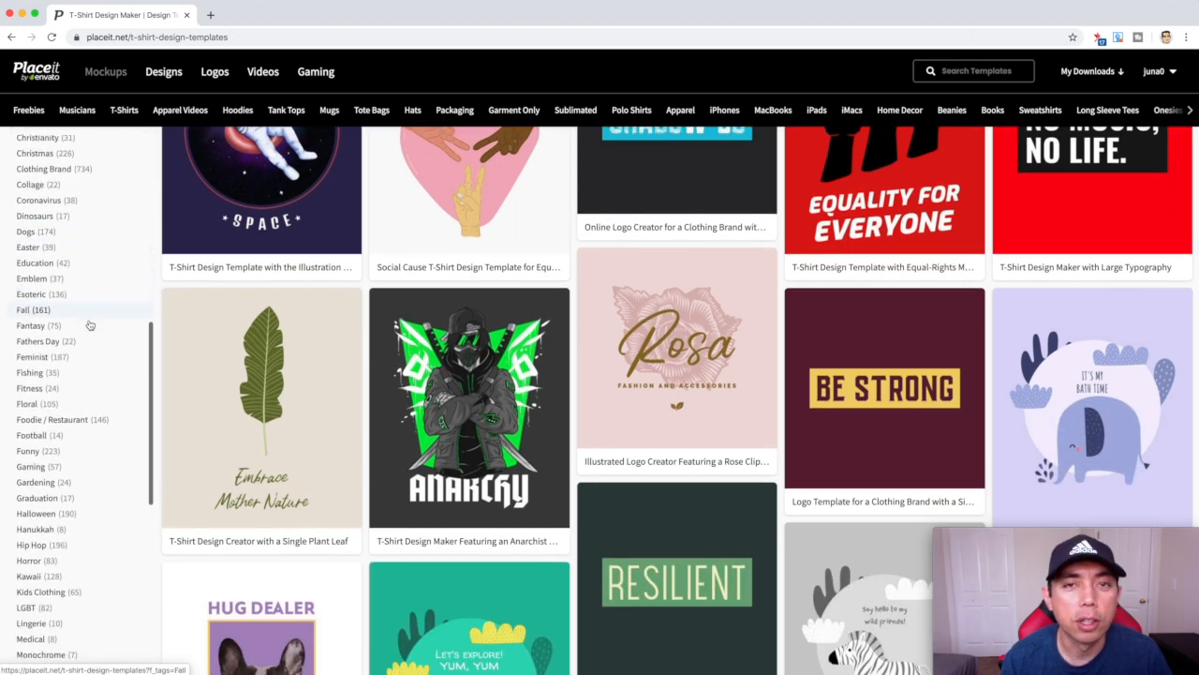
scroll(89, 324, down, 5)
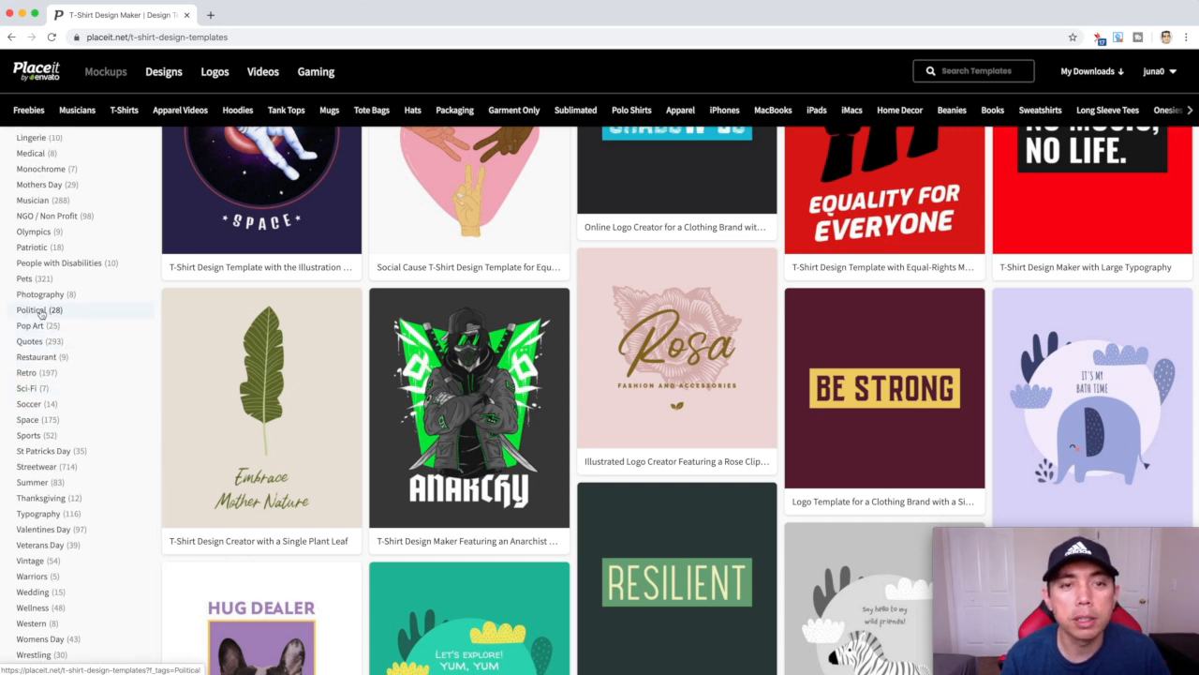
click(41, 313)
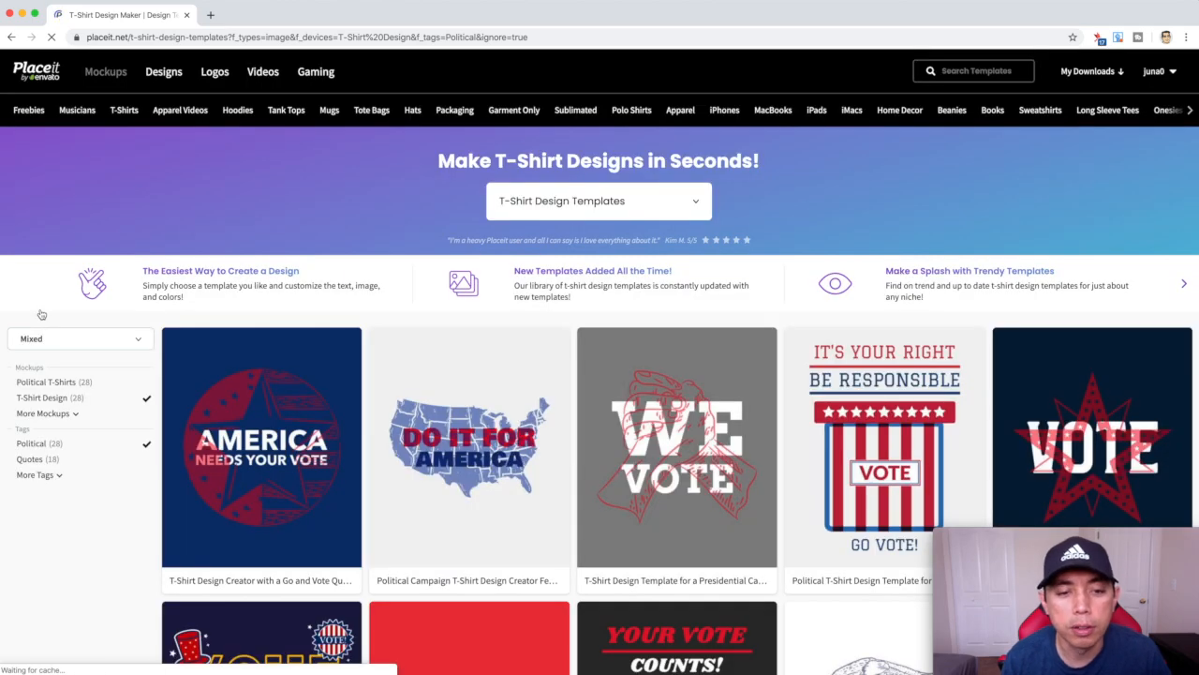
- Examine the political T-shirt templates on the first results page to compare the voting designs
scroll(42, 314, down, 3)
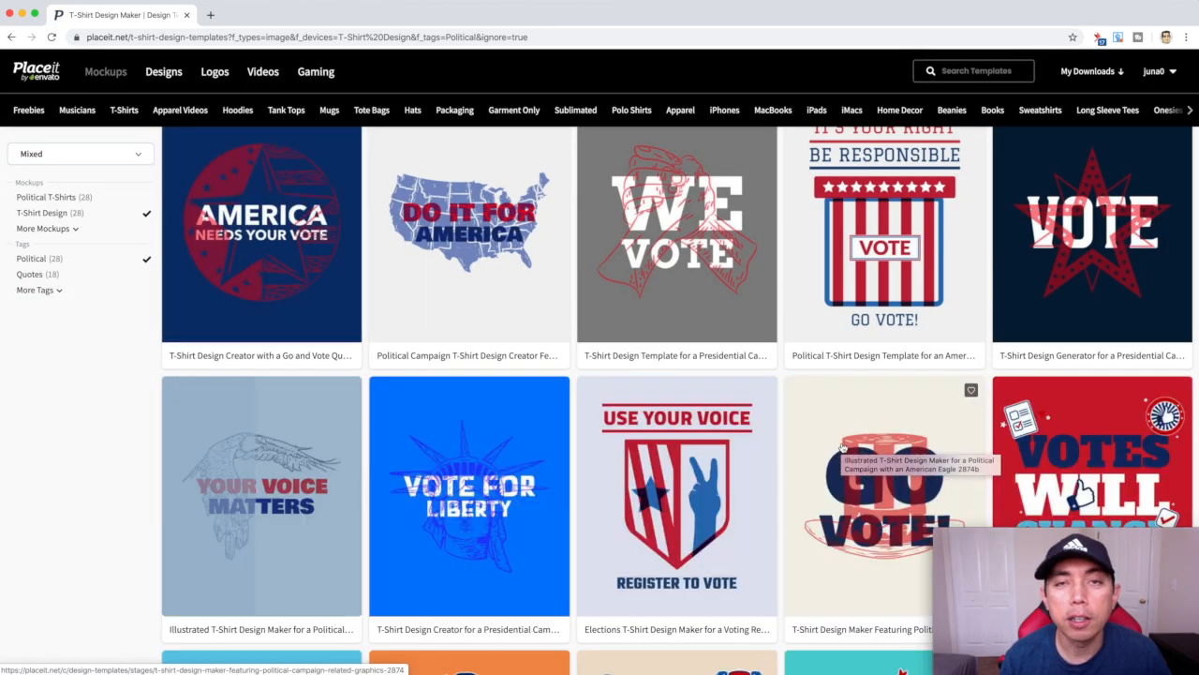
scroll(1080, 321, down, 2)
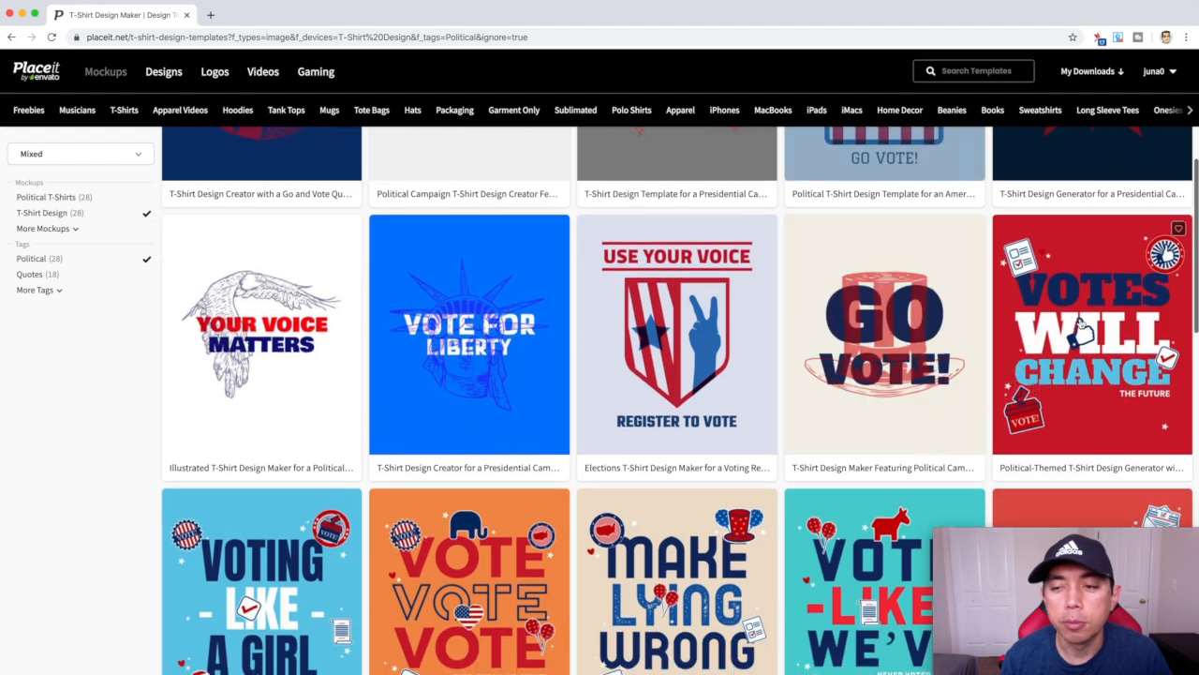
scroll(830, 297, down, 3)
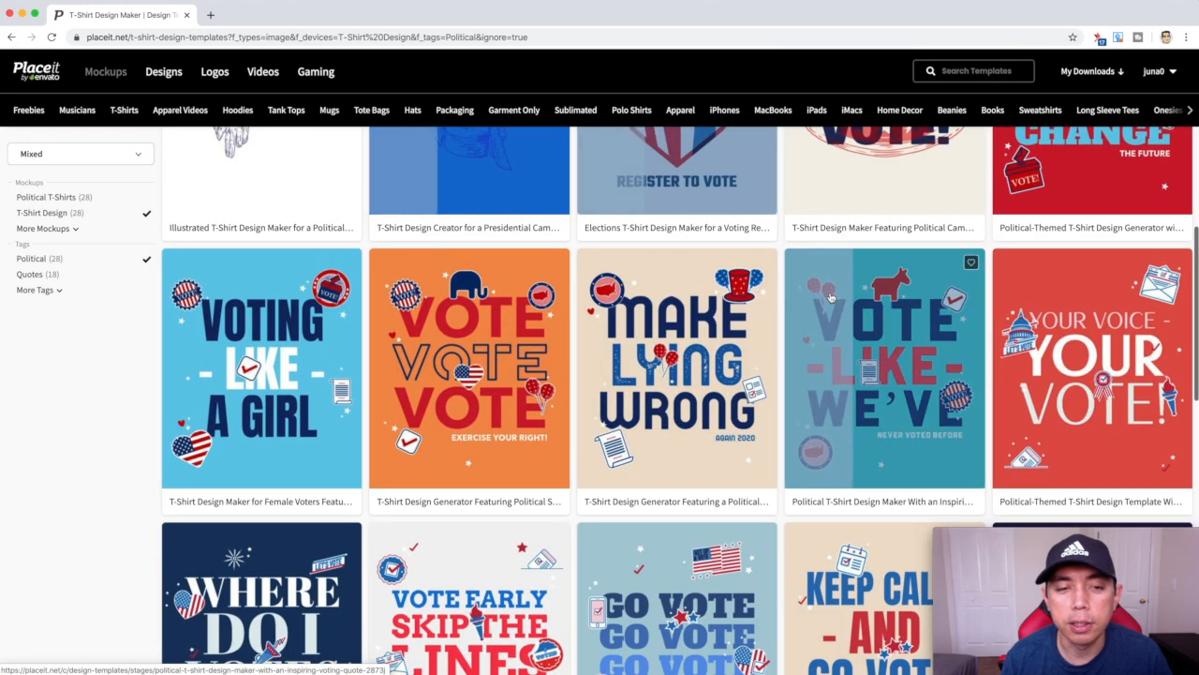
scroll(831, 297, down, 3)
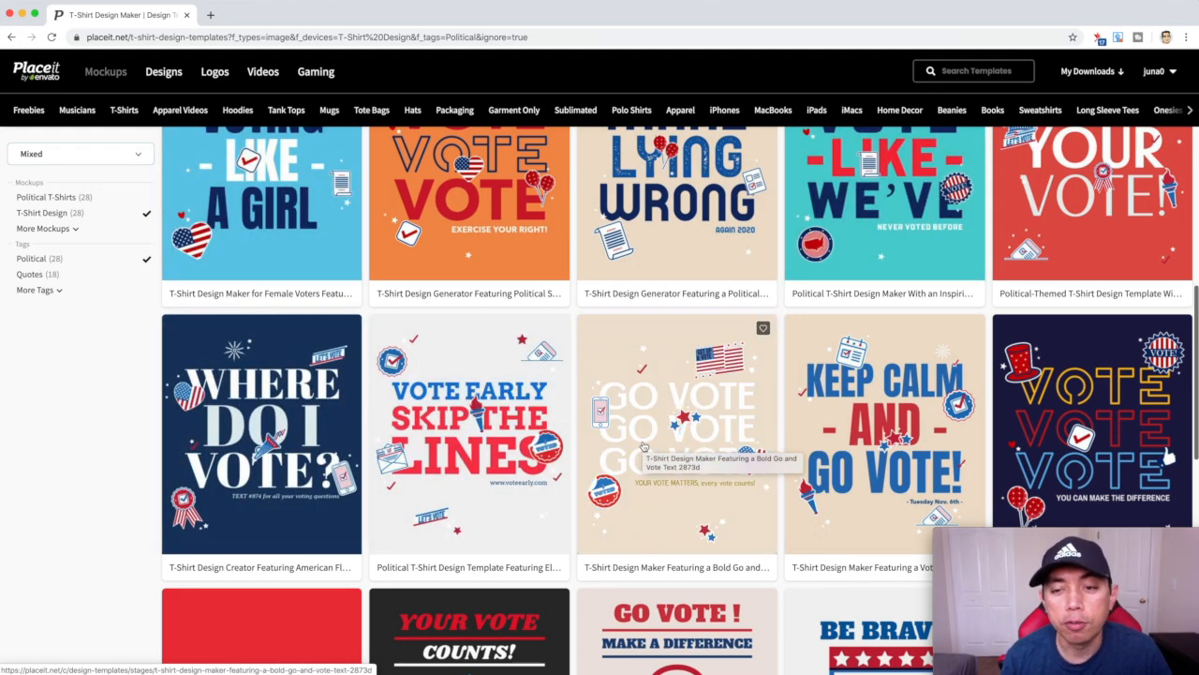
scroll(643, 446, down, 5)
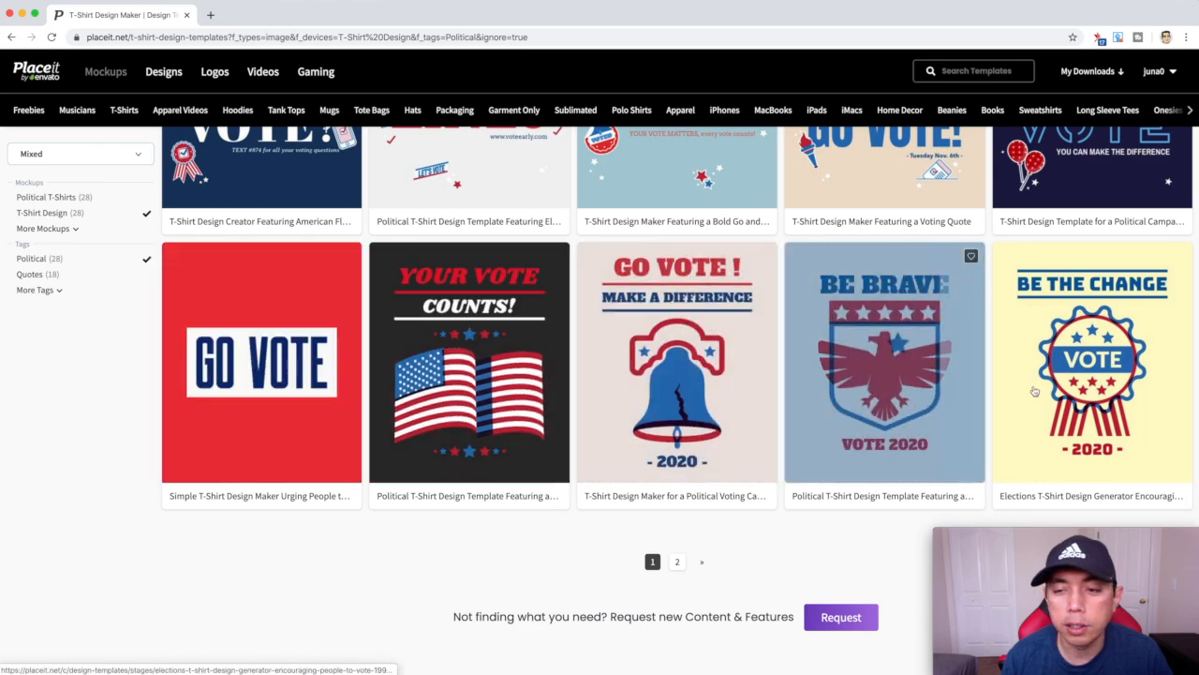
scroll(487, 189, up, 8)
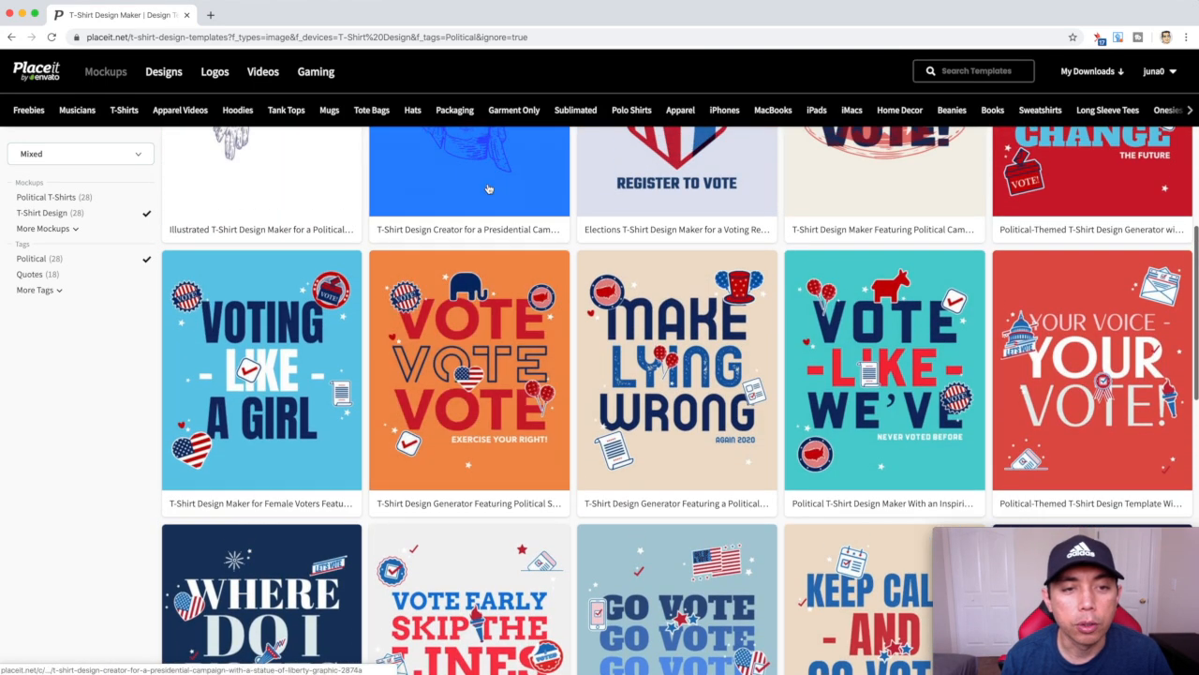
scroll(487, 190, up, 3)
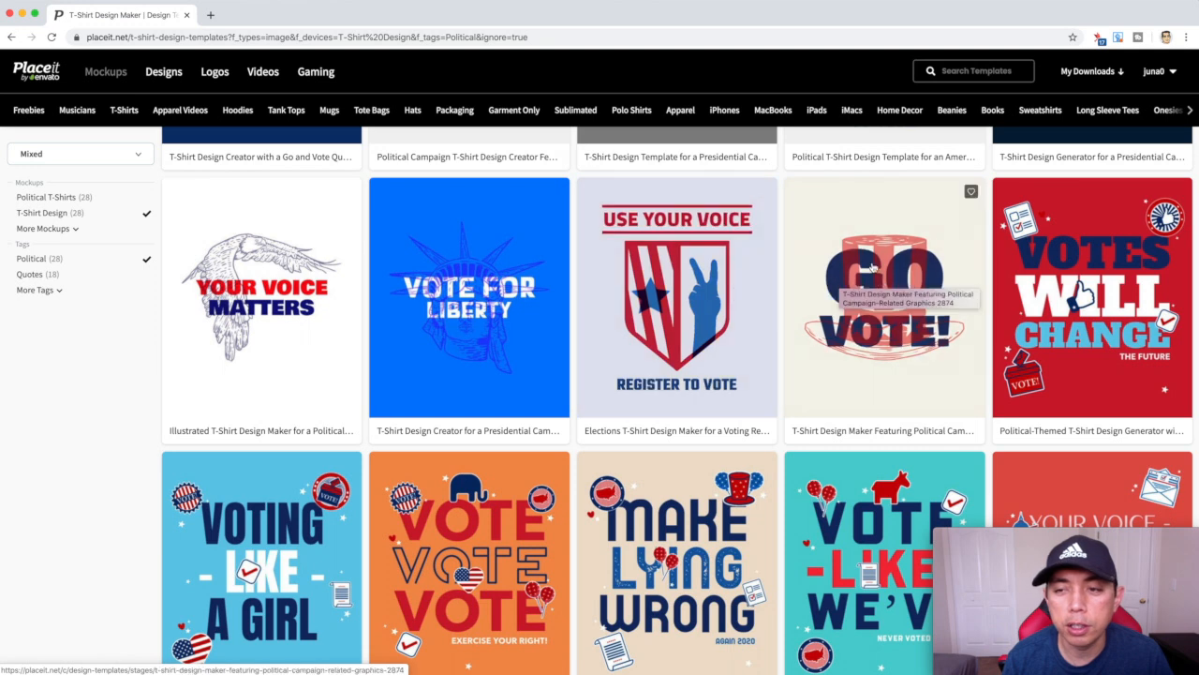
scroll(876, 274, up, 5)
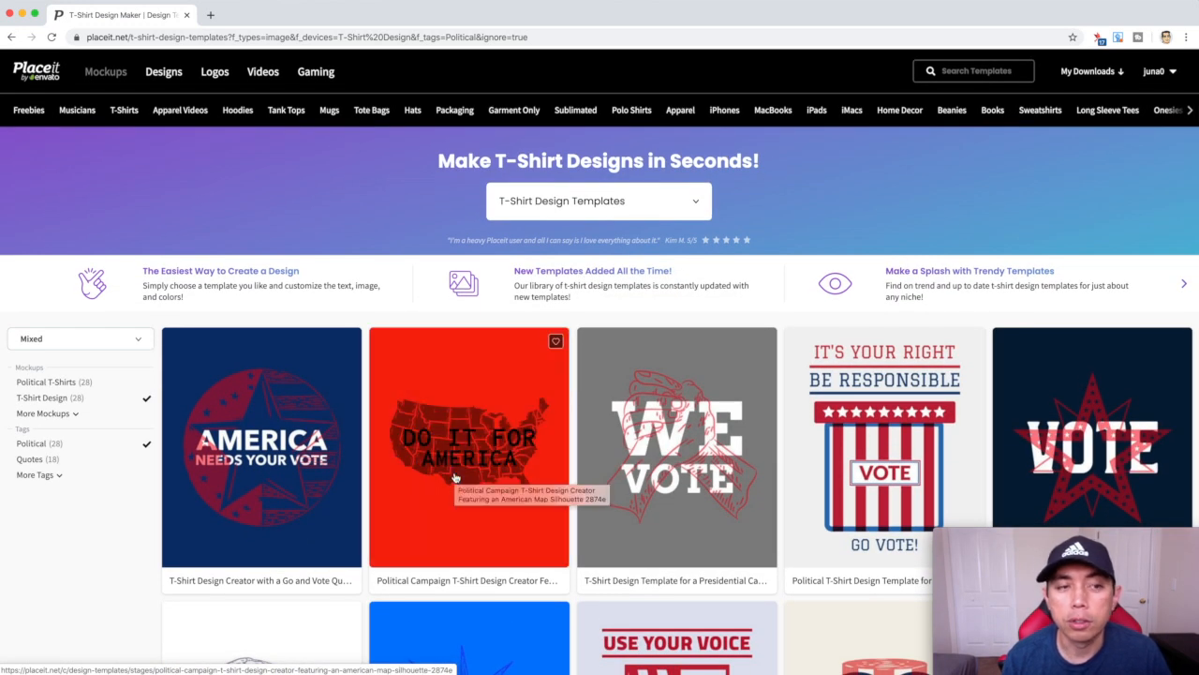
- Open the dark blue political campaign template with VOTE repeated three times and look over its editing options
scroll(343, 421, down, 4)
scroll(343, 413, down, 11)
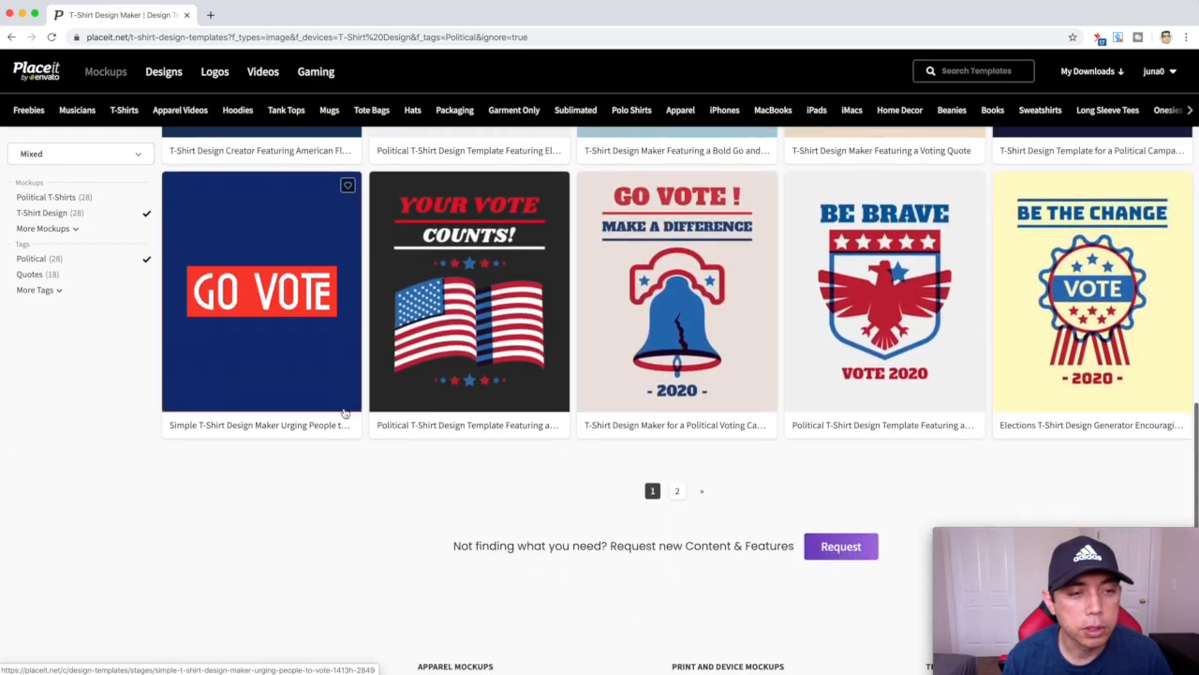
scroll(344, 413, up, 3)
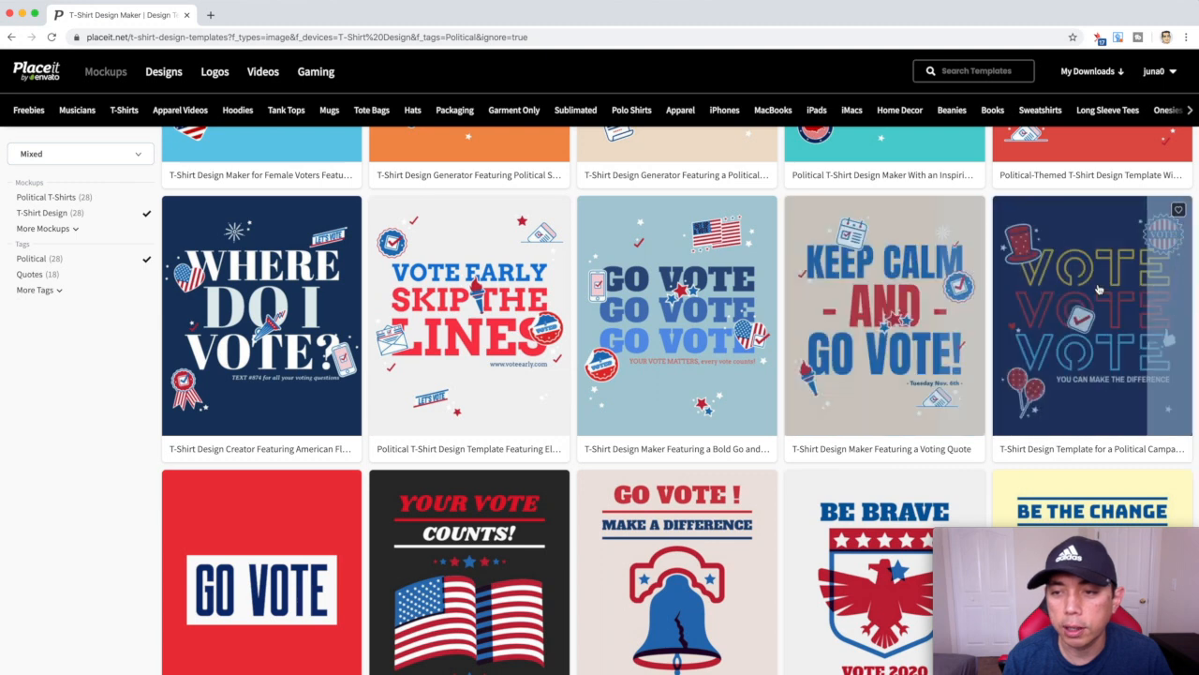
click(1082, 287)
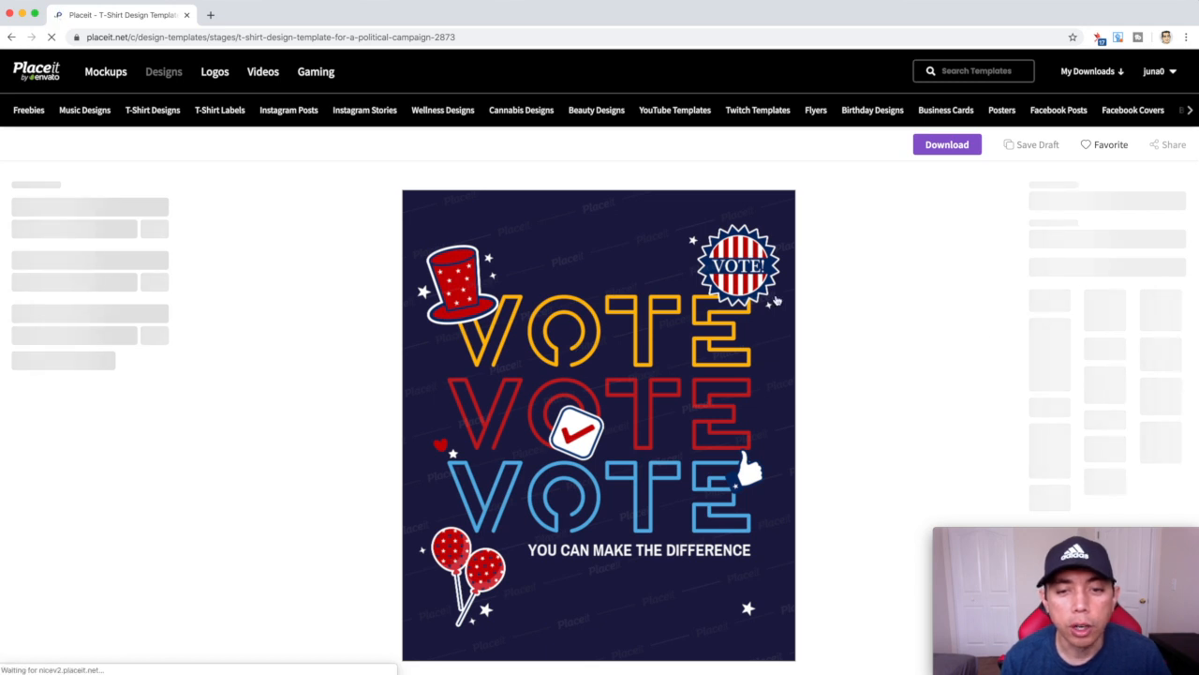
scroll(775, 300, down, 3)
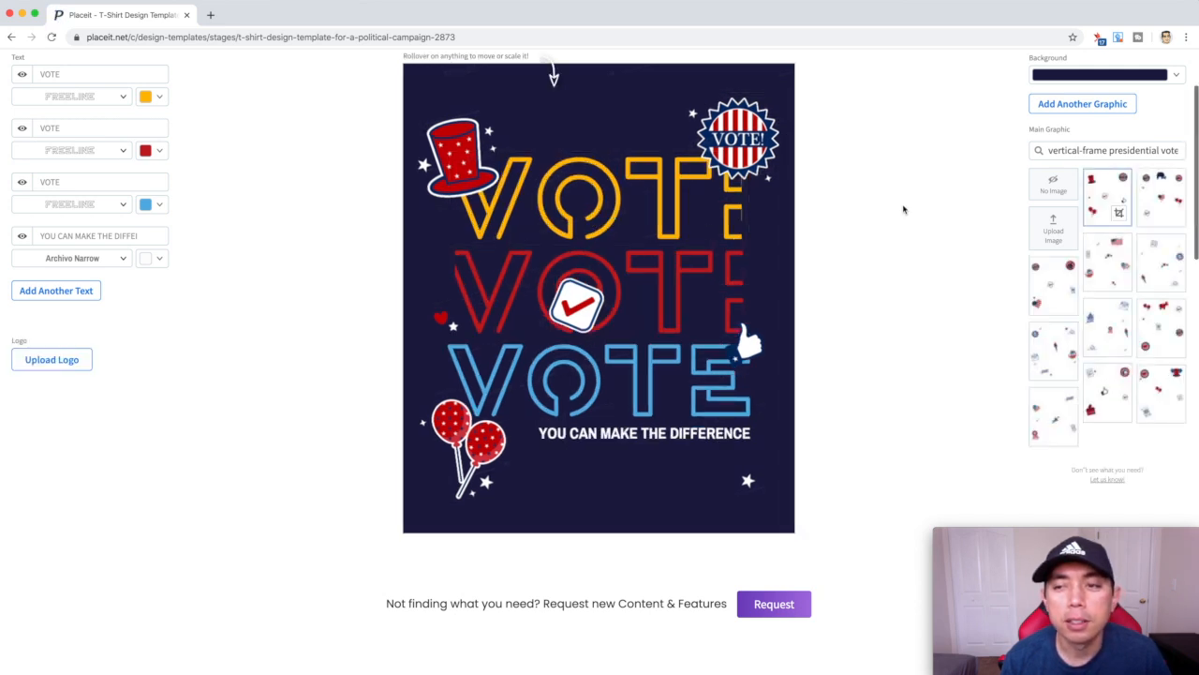
scroll(903, 209, up, 3)
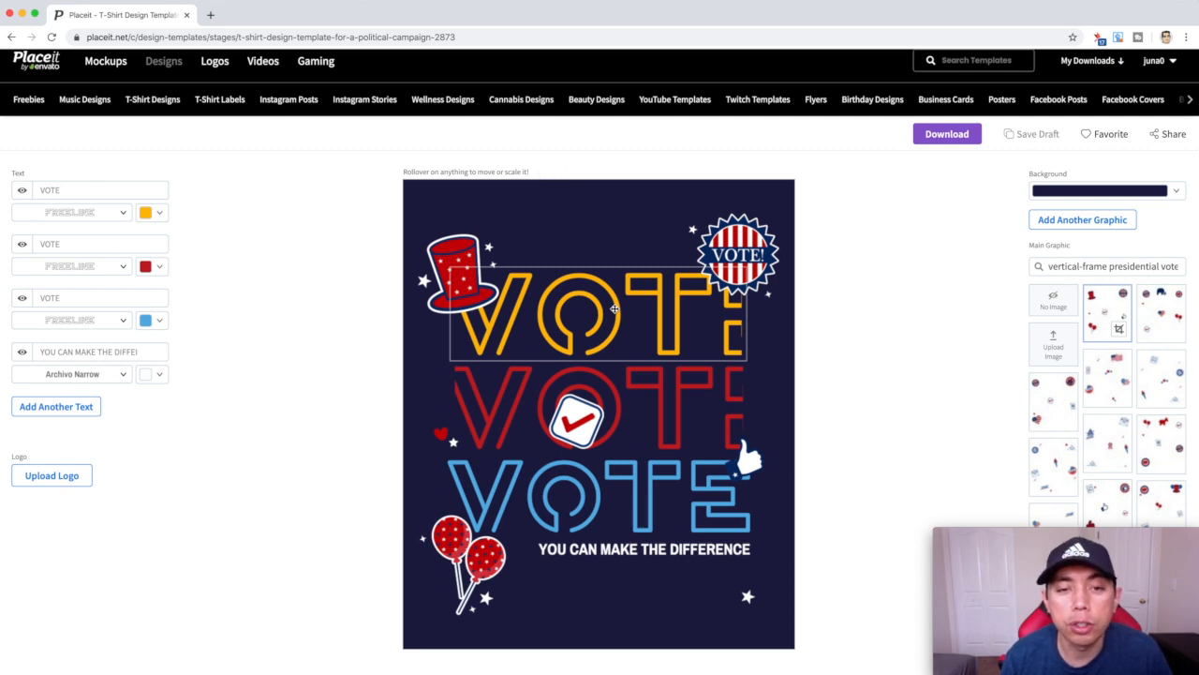
- Change the first VOTE line to "Will you" and delete the main graphic of campaign decorations from the design
scroll(614, 309, up, 1)
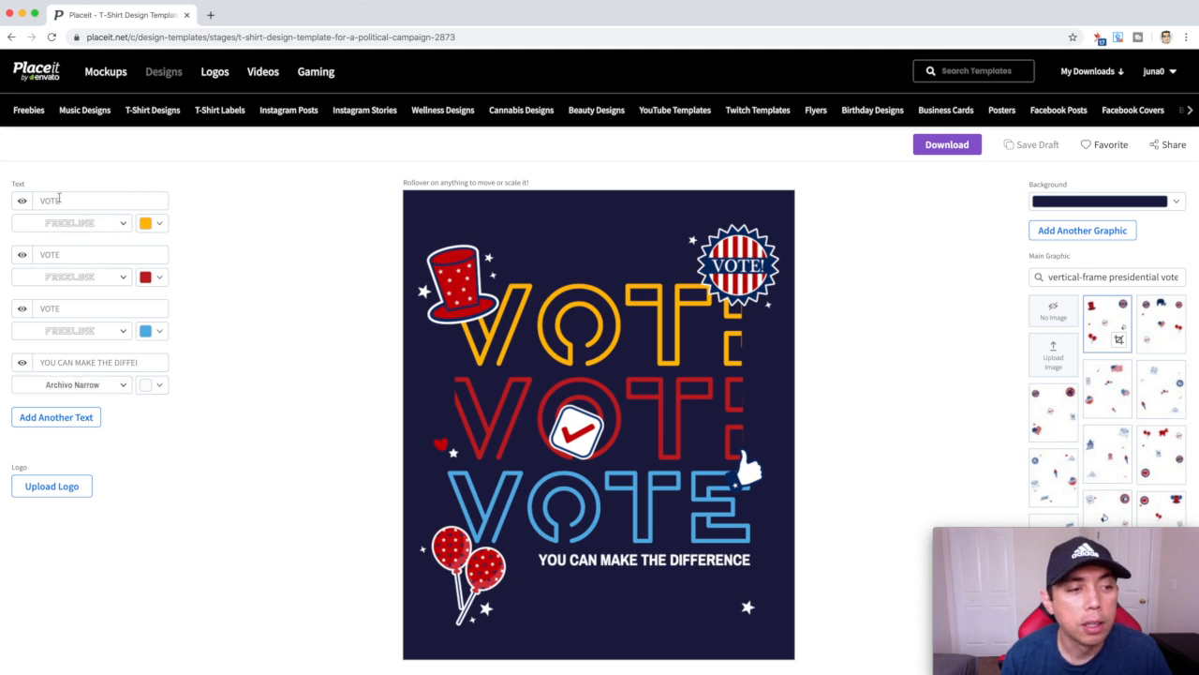
click(61, 201)
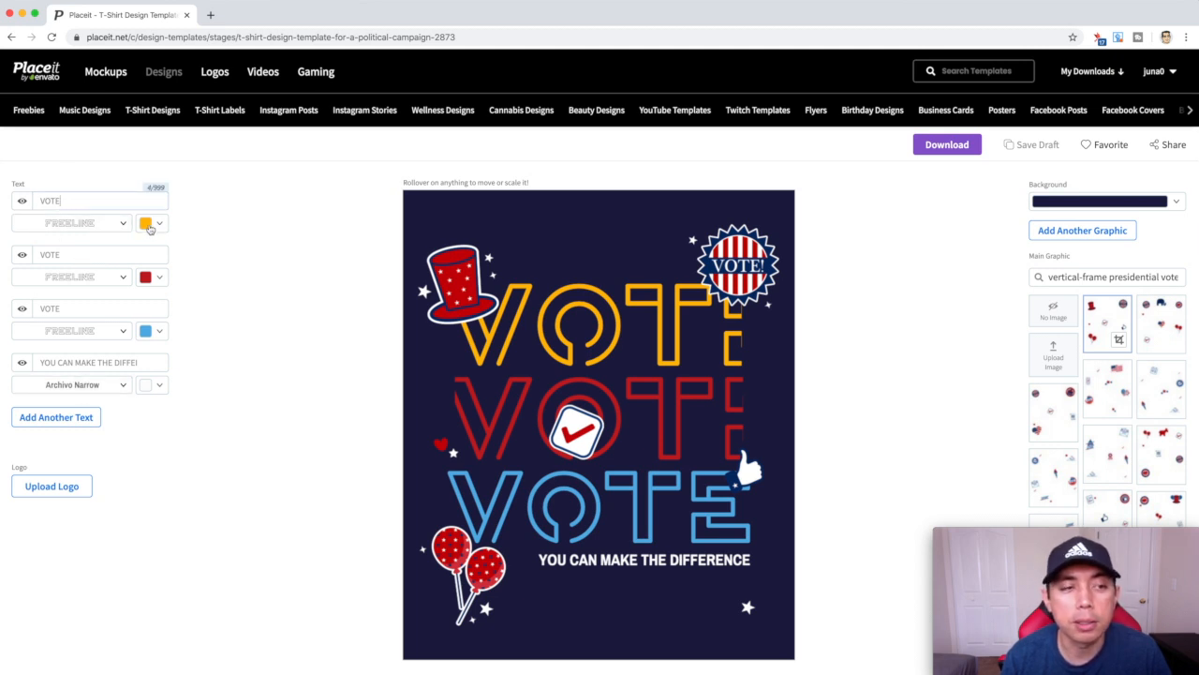
key(BackSpace)
key(BackSpace)
key(BackSpace)
key(BackSpace)
text(Will you)
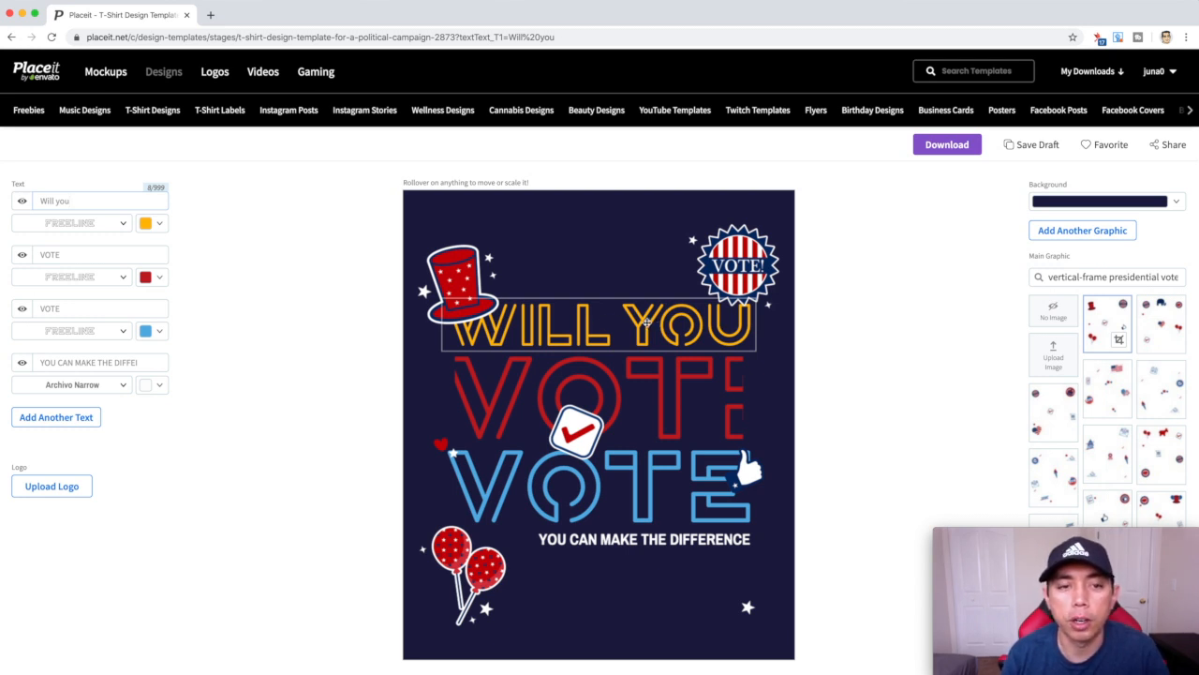
click(763, 253)
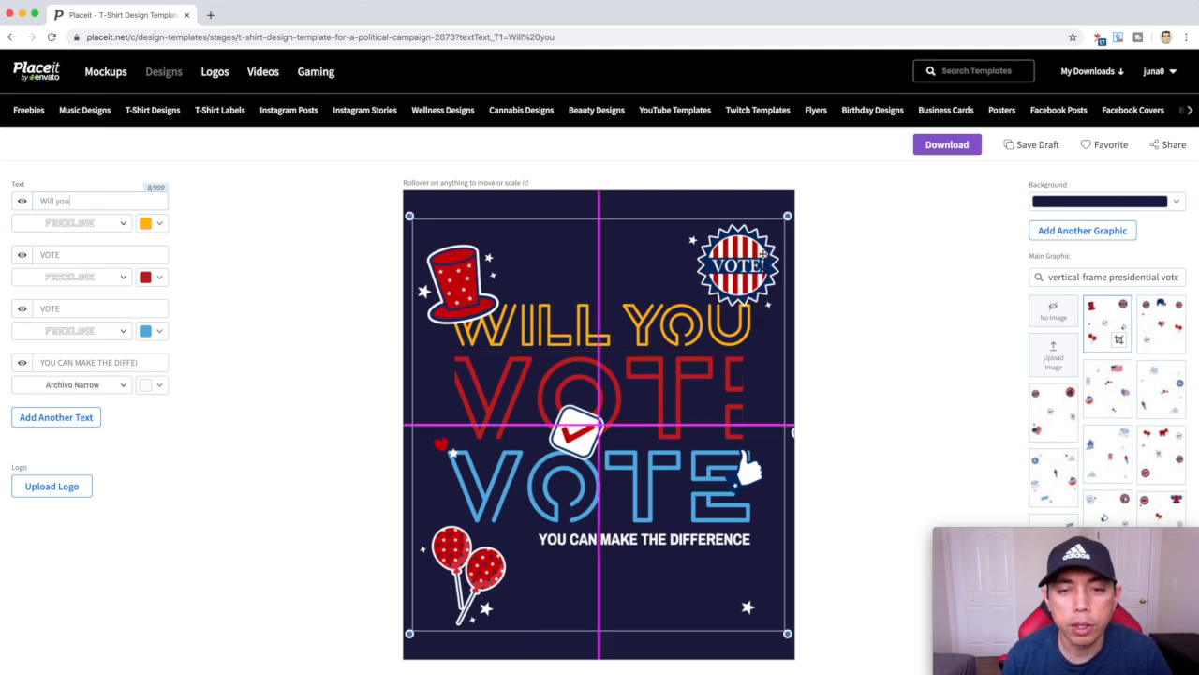
key(Delete)
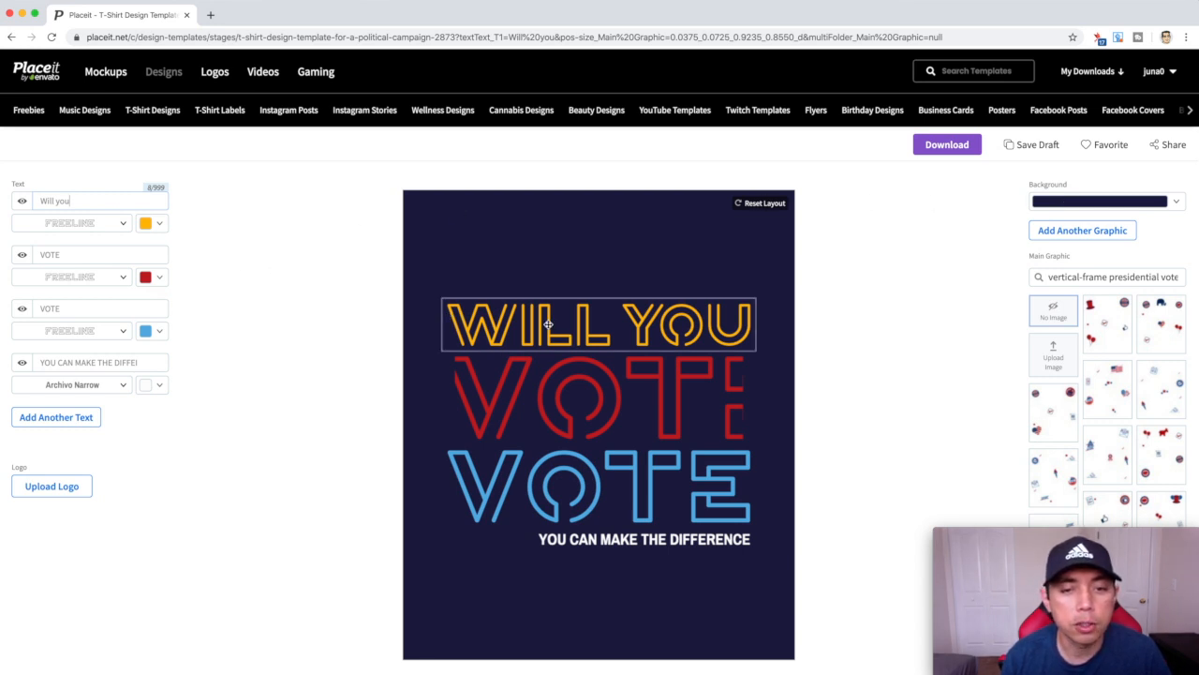
- Replace the second VOTE line with "Shut up" and the third VOTE line with "Man"
double_click(73, 257)
text(Shut)
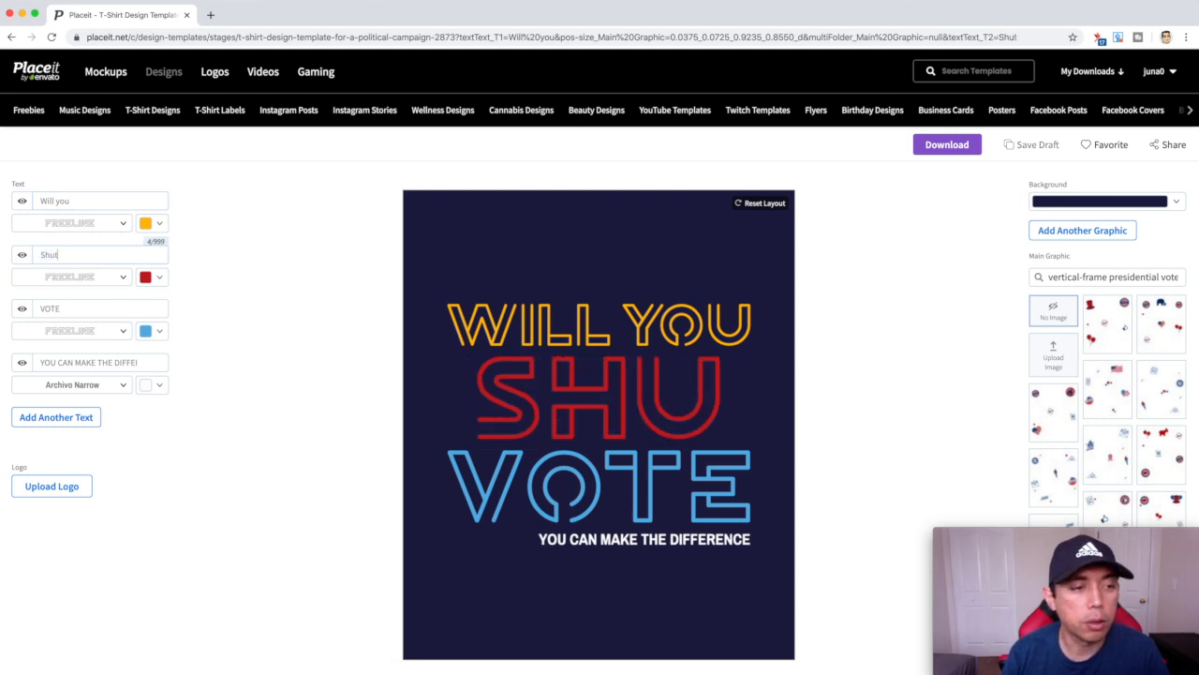
text( up)
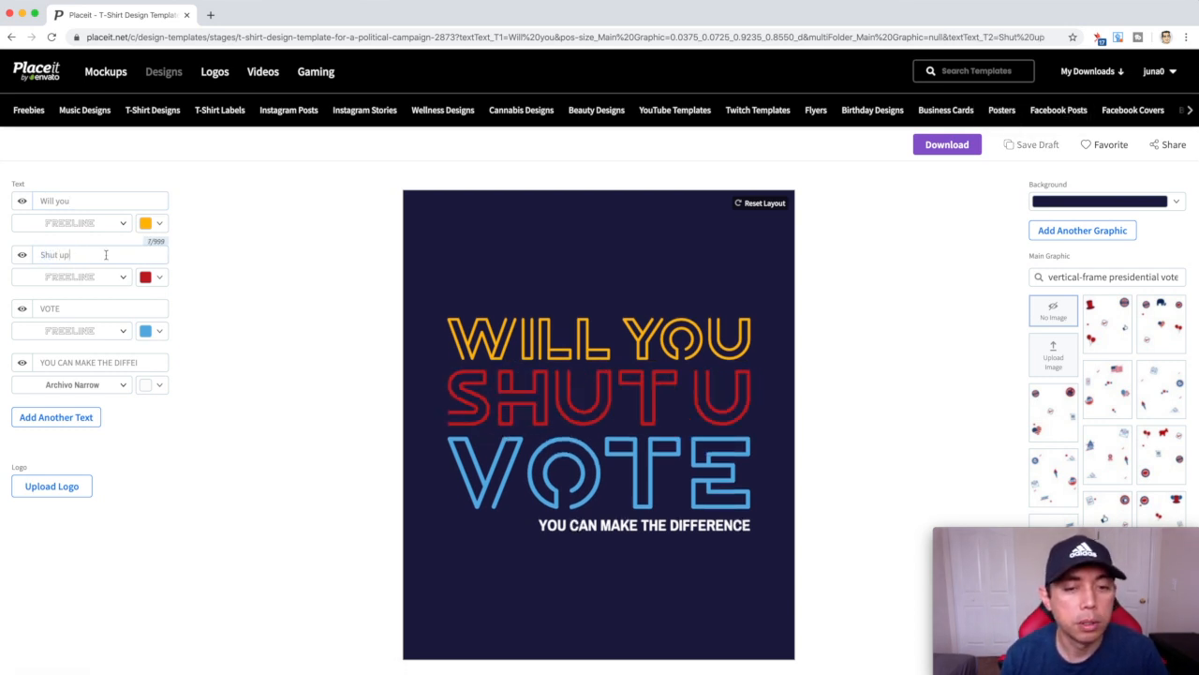
double_click(51, 308)
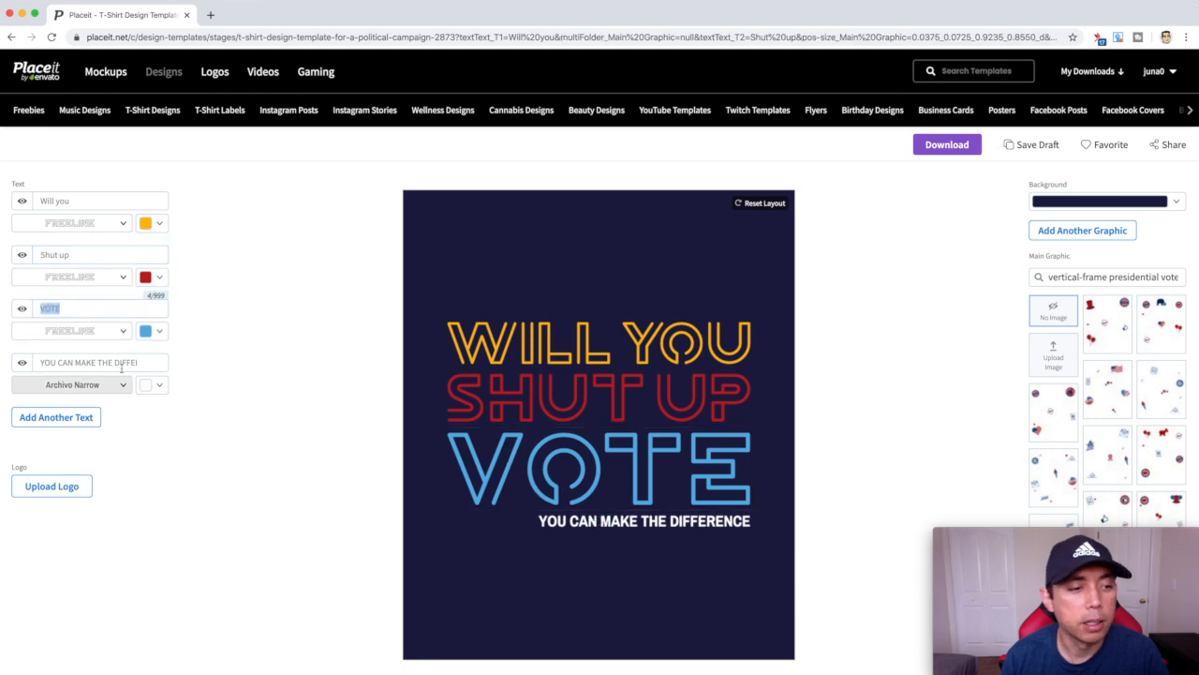
text(Man)
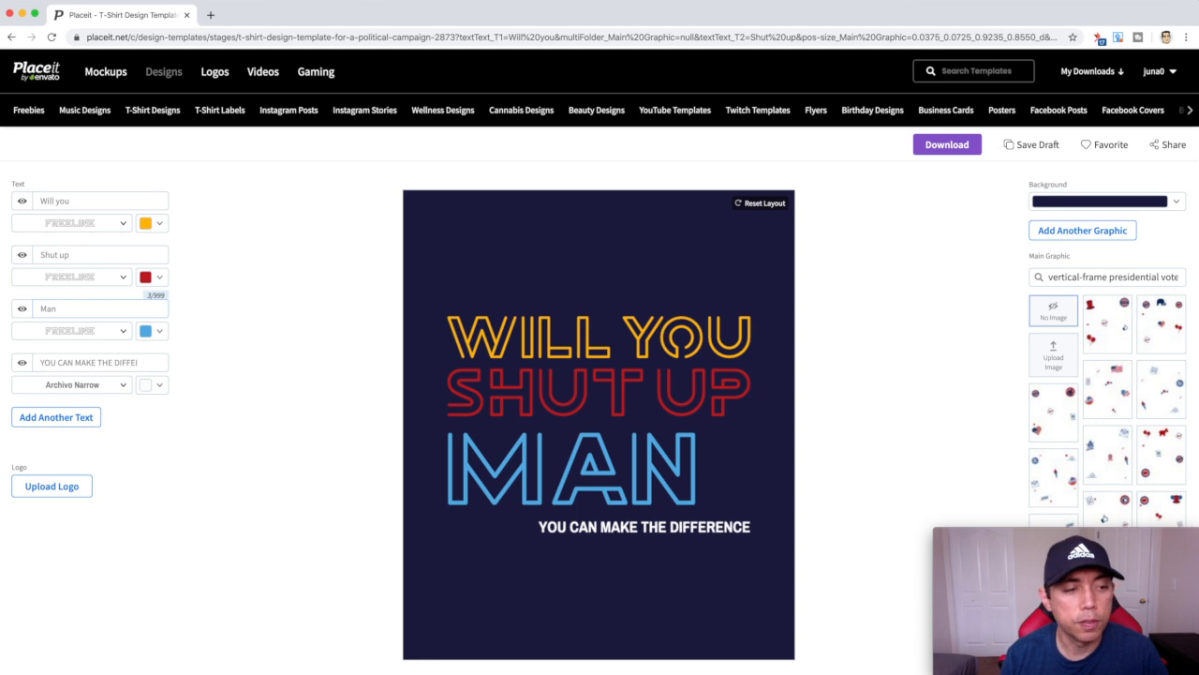
- Enlarge the MAN text so it spans the same width as the two lines above it
click(582, 459)
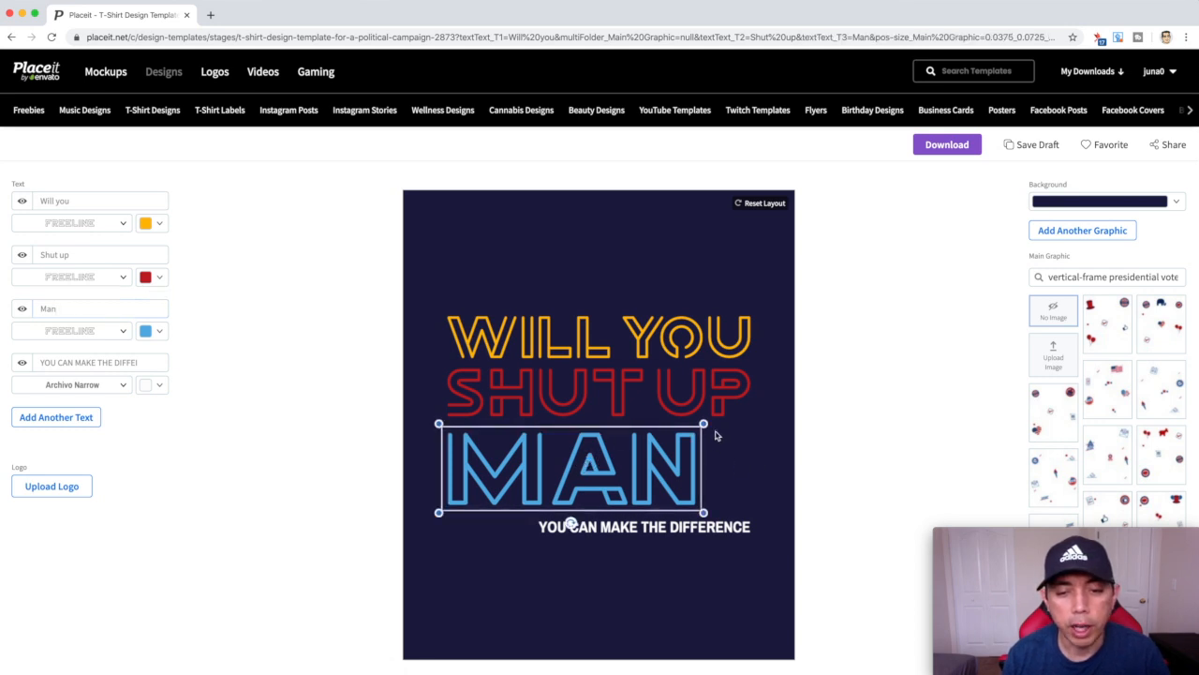
drag(704, 424, 756, 407)
click(600, 325)
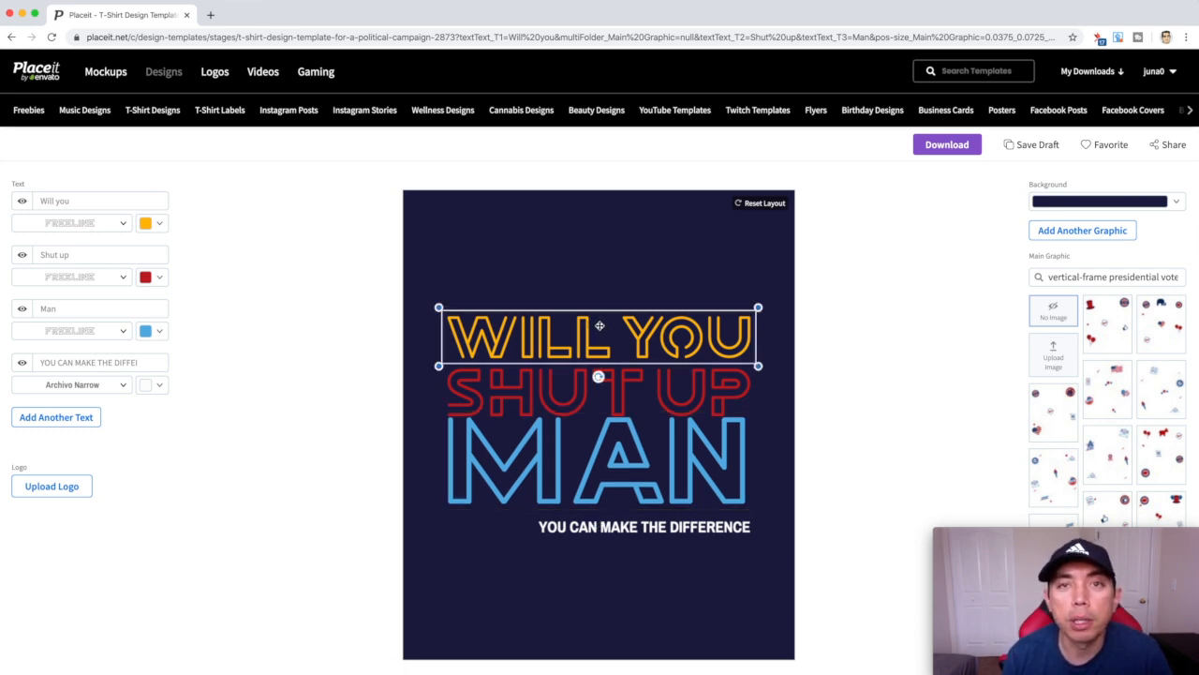
click(287, 249)
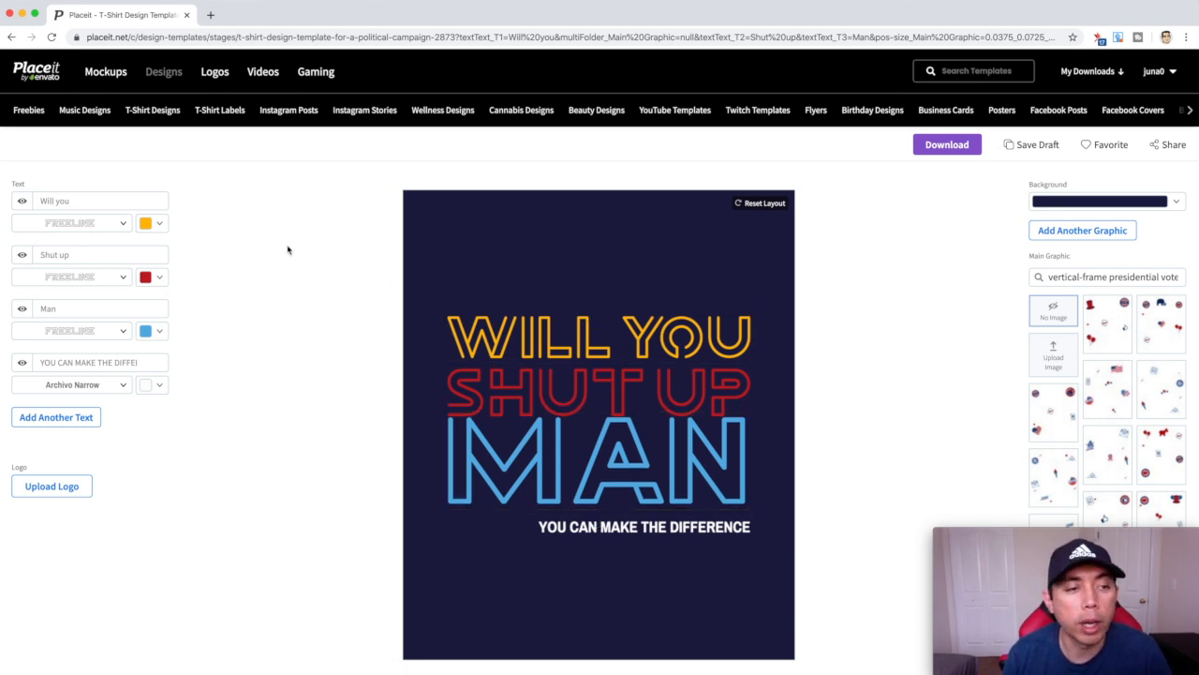
- Recolor the WILL YOU line from the palette to the orange-red shade #e24610
click(160, 226)
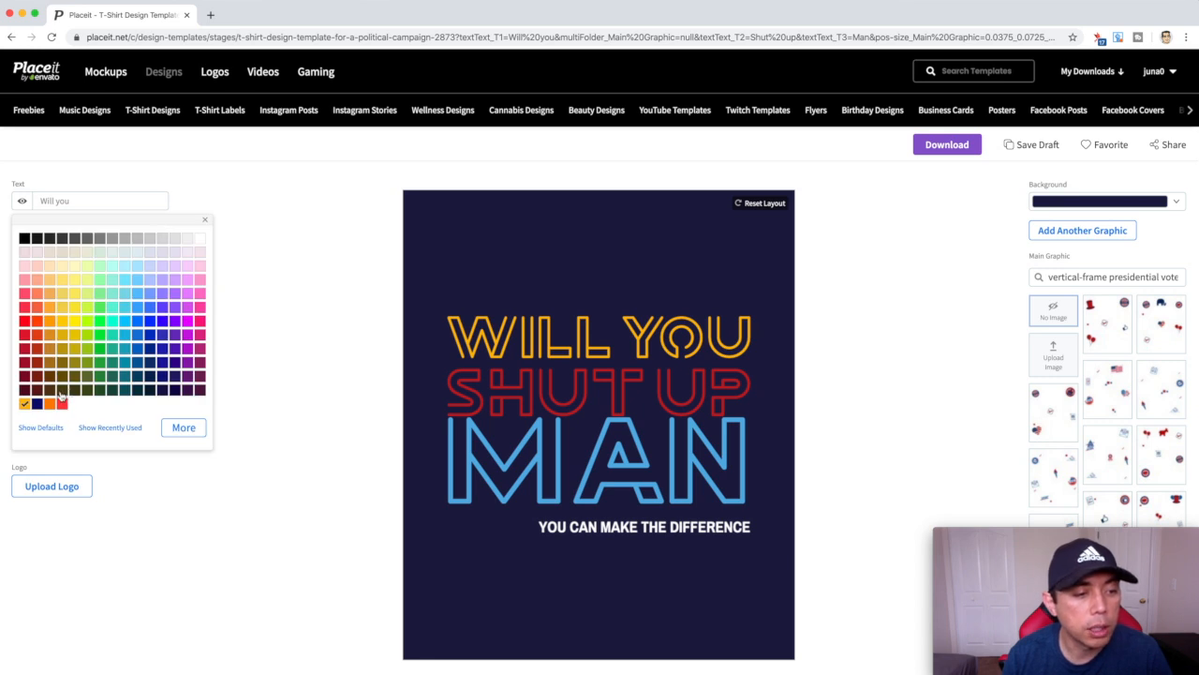
click(36, 335)
click(37, 322)
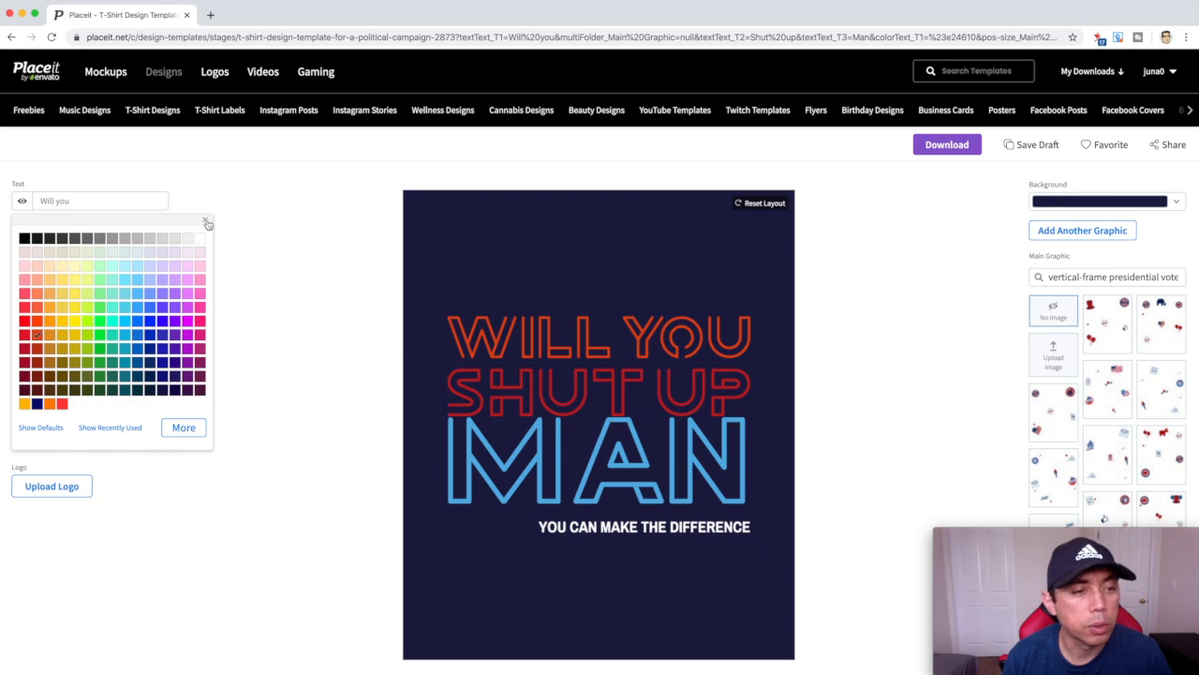
click(206, 222)
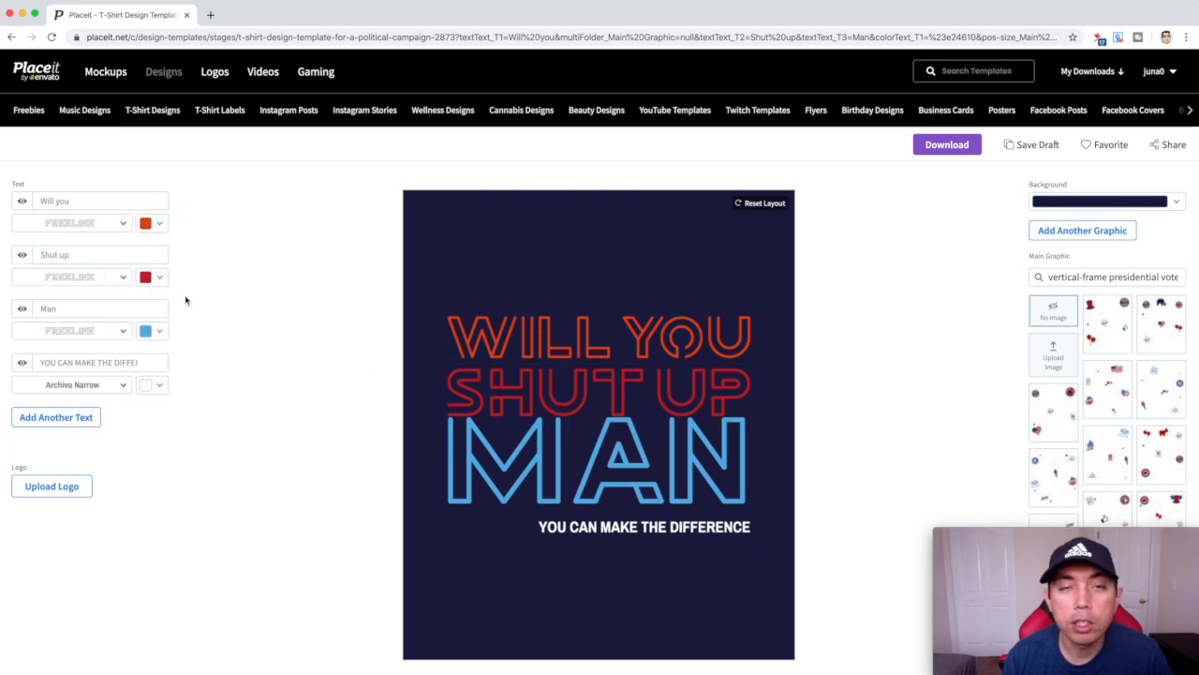
- Recolor the SHUT UP line to white, #FFFFFF
click(160, 277)
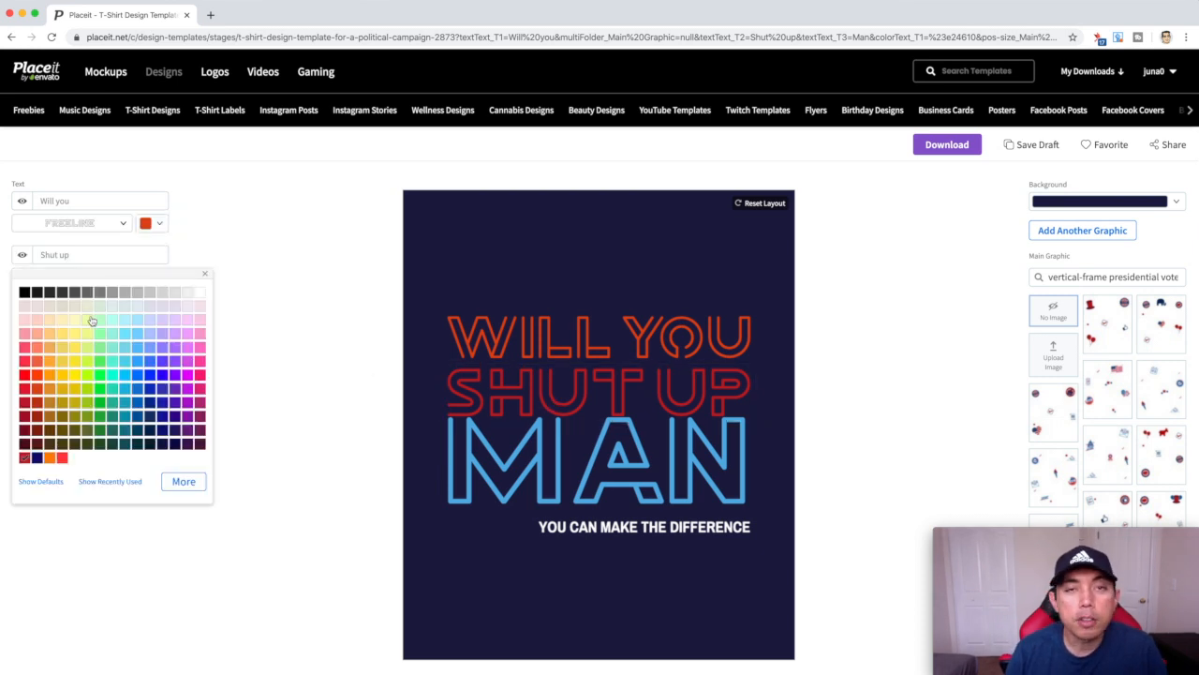
click(184, 484)
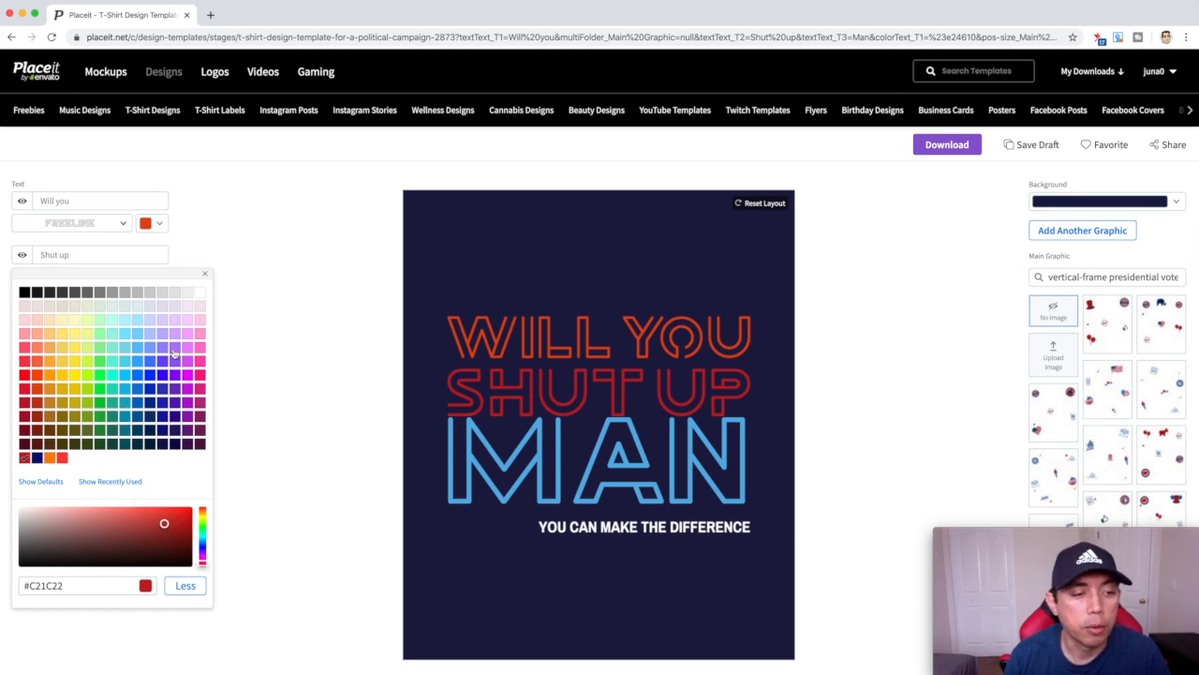
click(200, 294)
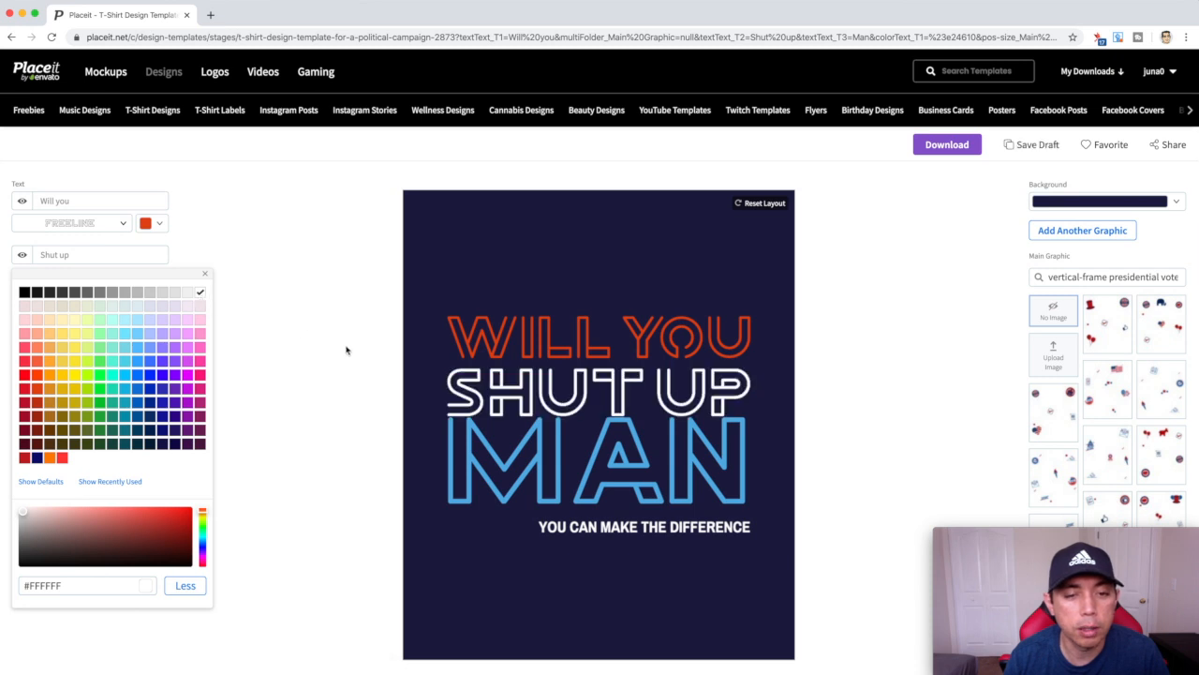
- Move the WILL YOU, SHUT UP and MAN lines slightly upward on the canvas, keeping them closely stacked
click(496, 444)
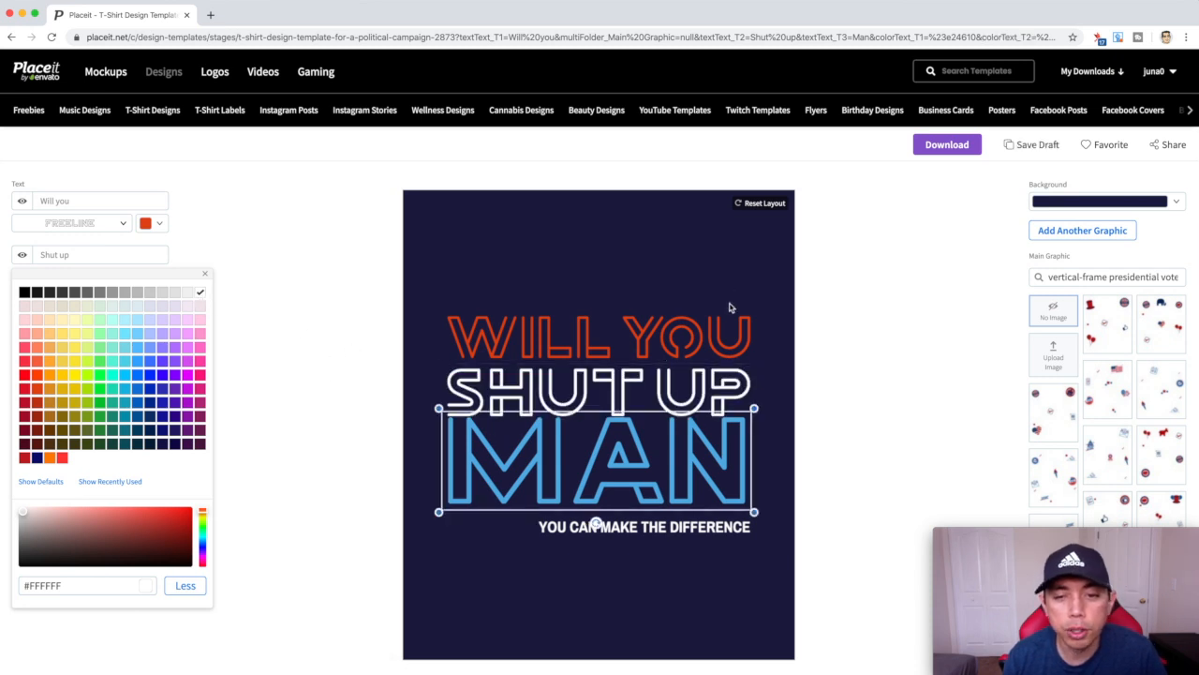
drag(671, 333, 671, 317)
drag(671, 366, 671, 360)
drag(651, 444, 651, 430)
- Replace the tagline "YOU CAN MAKE THE DIFFERENCE" with "BIDEN 2020"
click(637, 526)
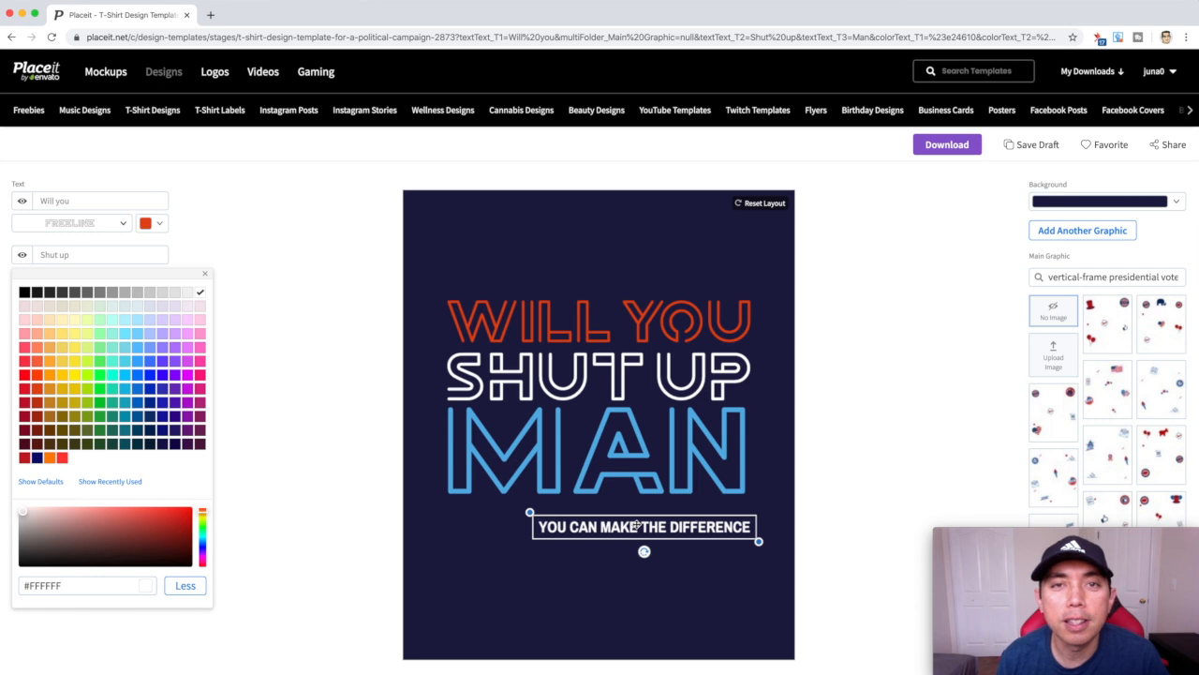
click(224, 293)
click(205, 277)
click(75, 368)
key(ctrl+a)
key(BackSpace)
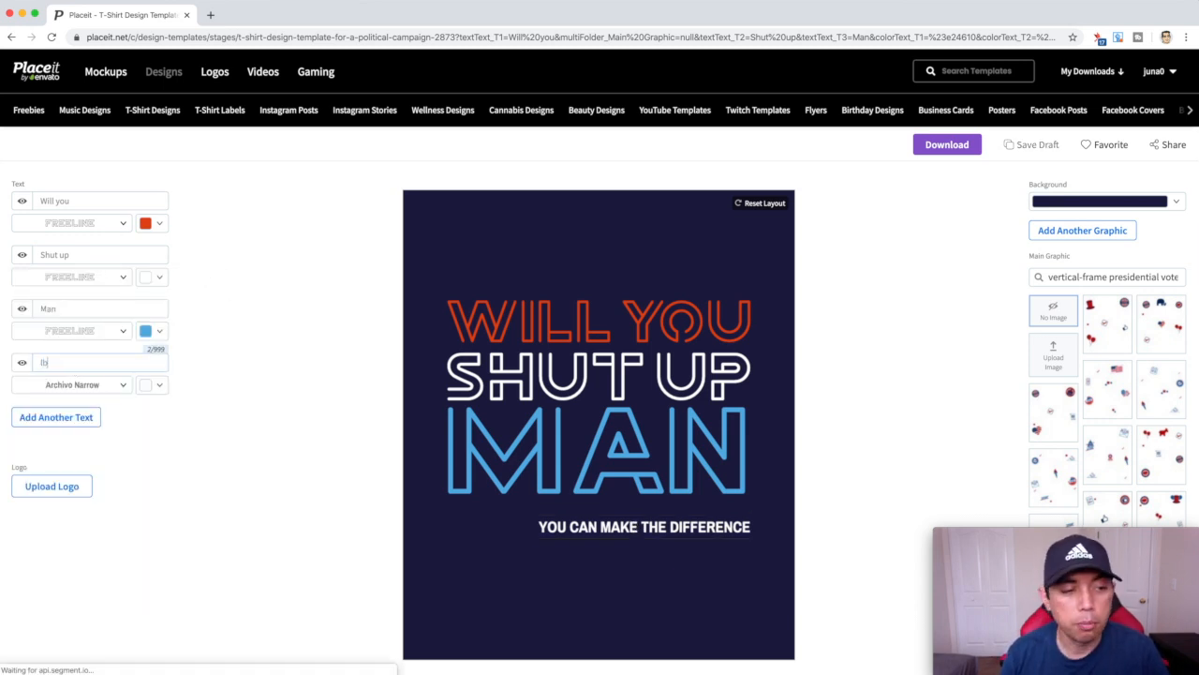
text(BIDEN )
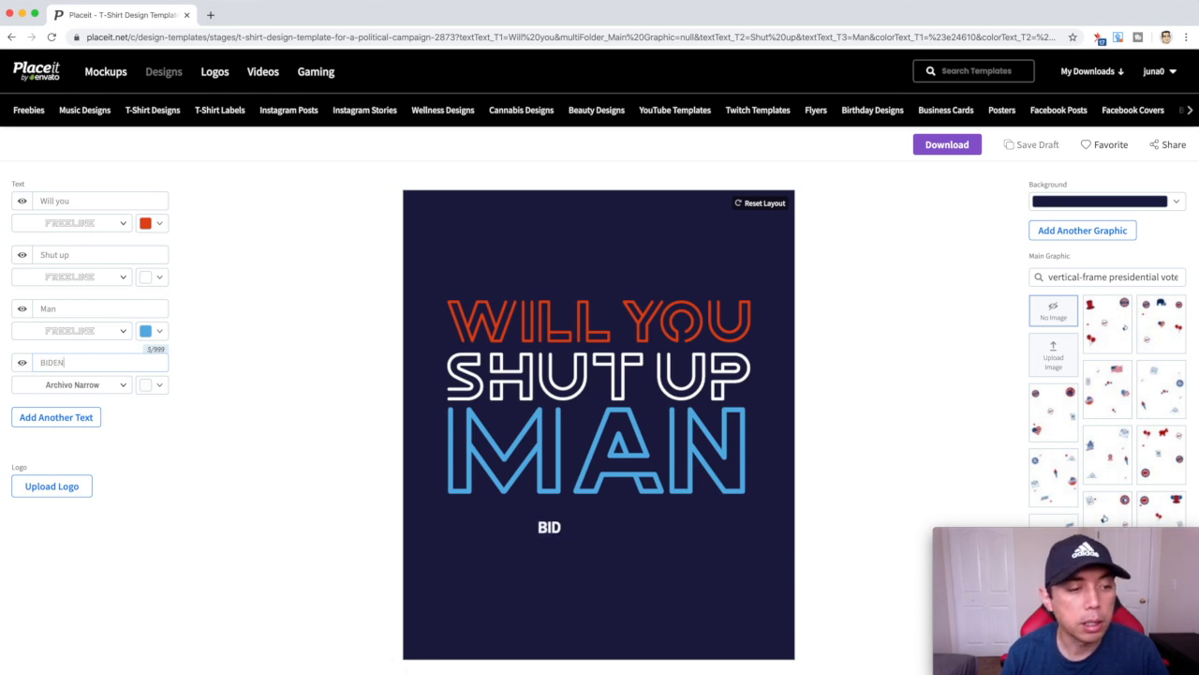
text(20)
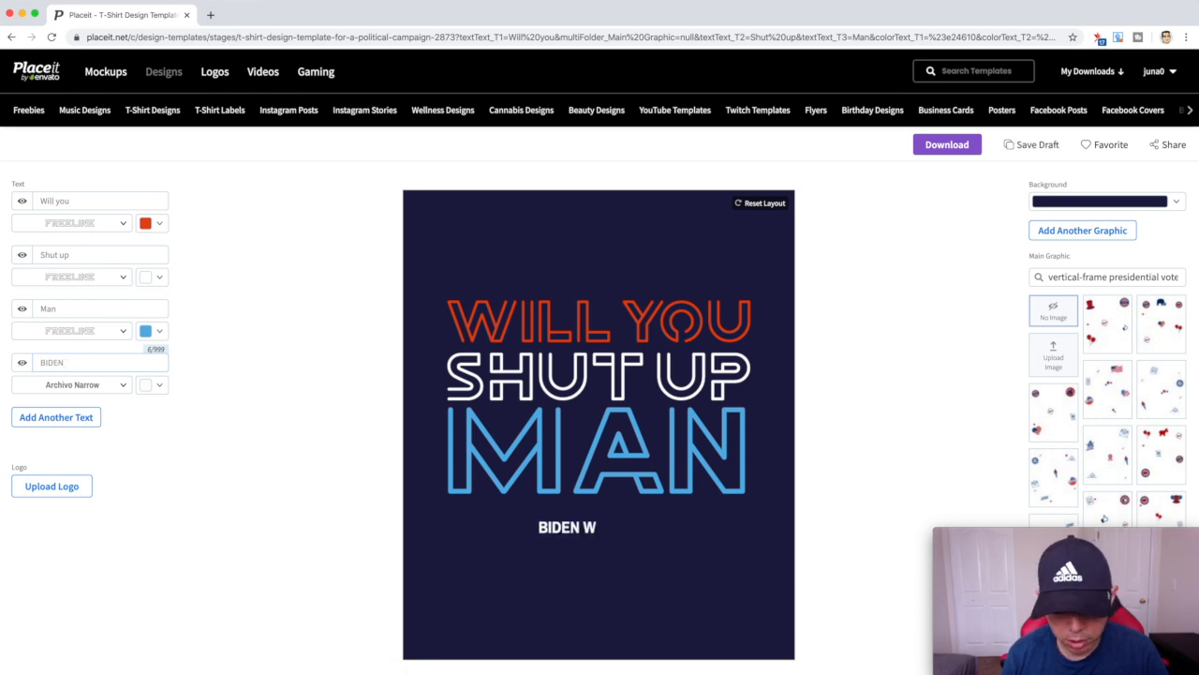
text(20)
- Move the BIDEN 2020 tagline so it sits centered directly beneath MAN
click(329, 357)
click(601, 530)
drag(600, 530, 624, 520)
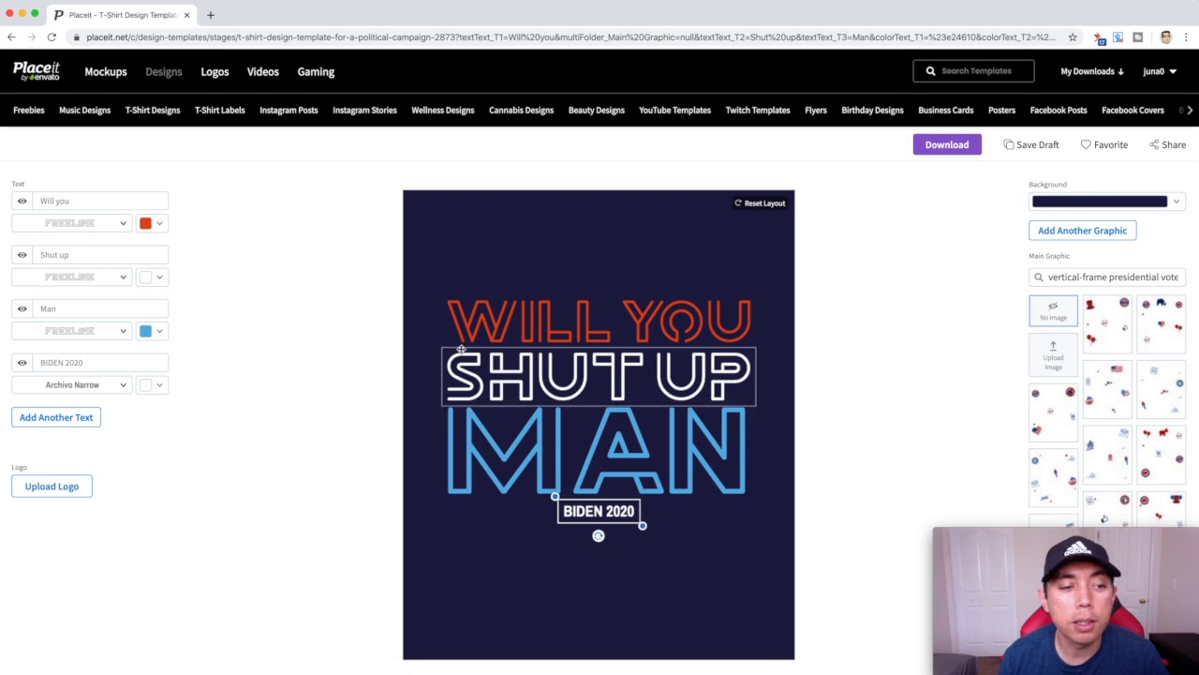
- Browse the suggested fonts for the BIDEN 2020 line and try Caibojog on it
click(122, 385)
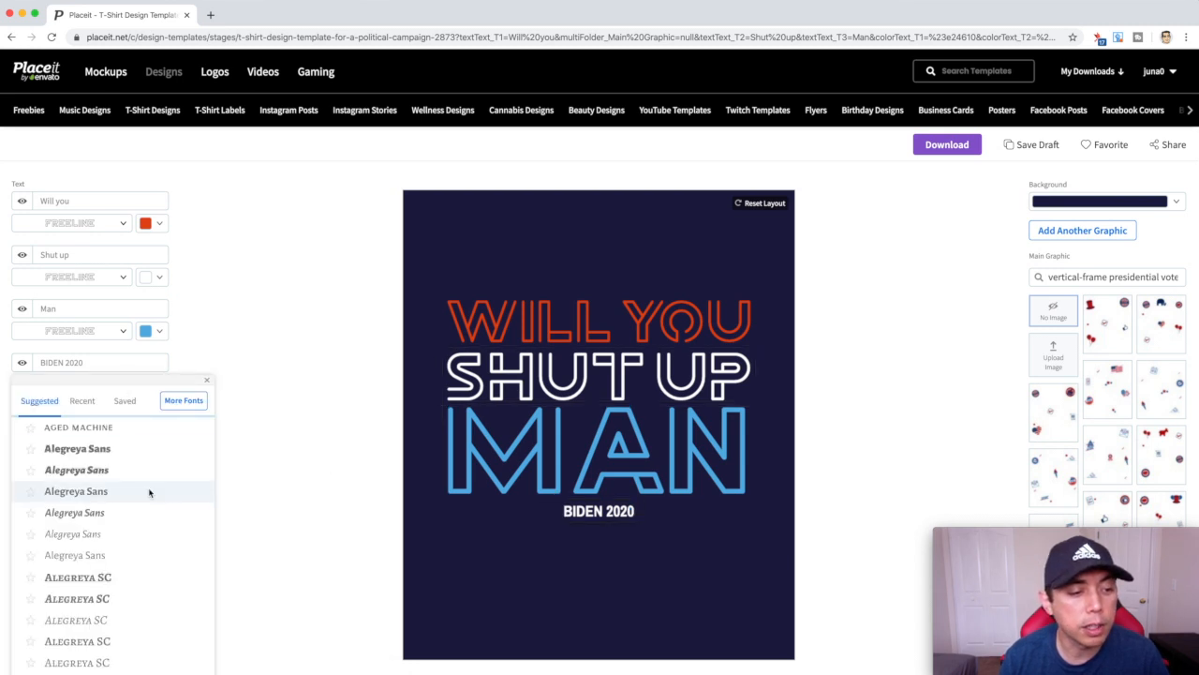
scroll(148, 491, down, 2)
scroll(149, 492, down, 2)
scroll(149, 493, down, 20)
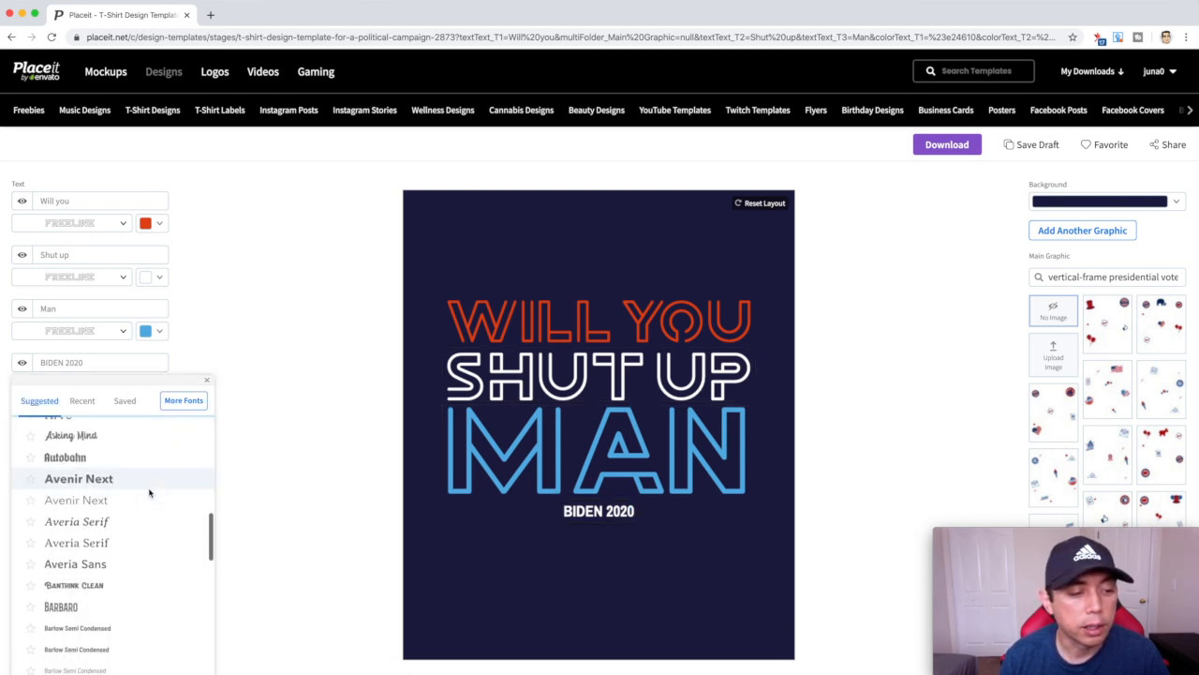
scroll(149, 493, down, 20)
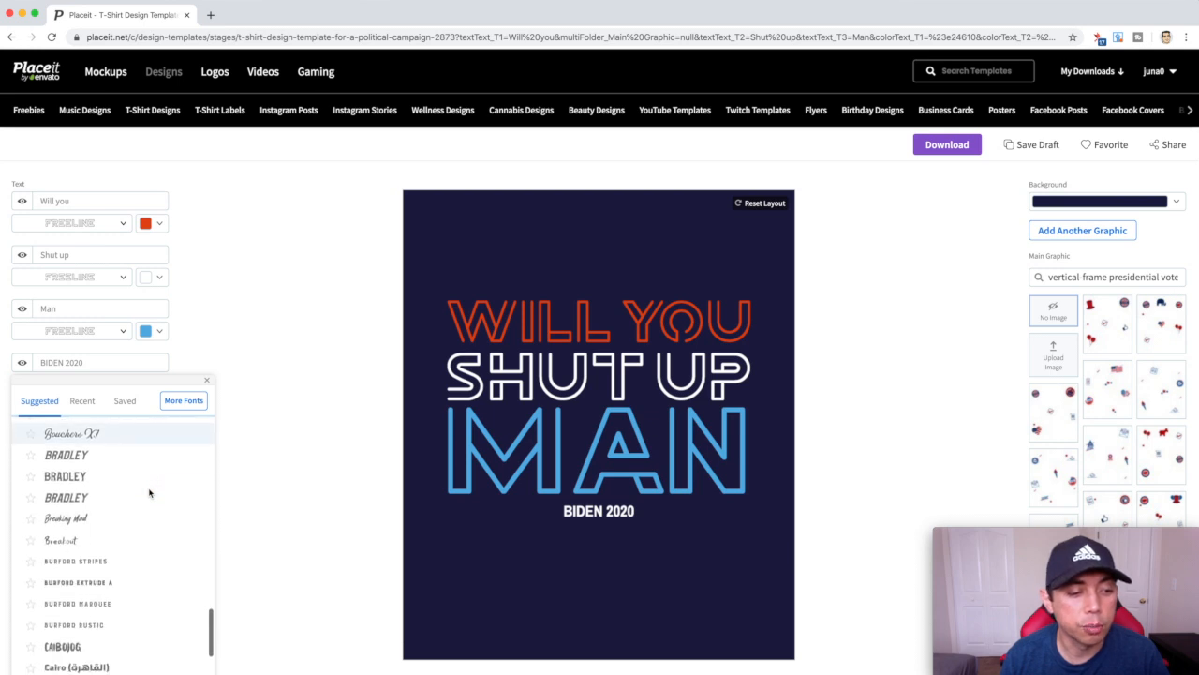
scroll(149, 493, down, 3)
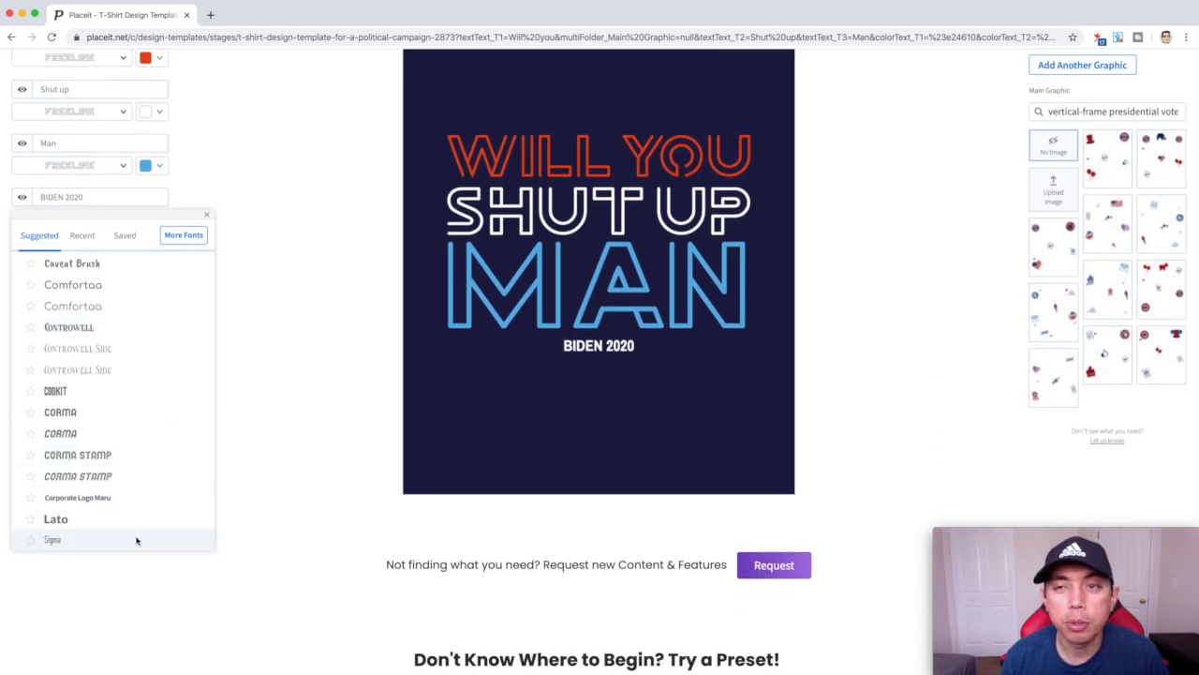
scroll(136, 540, up, 5)
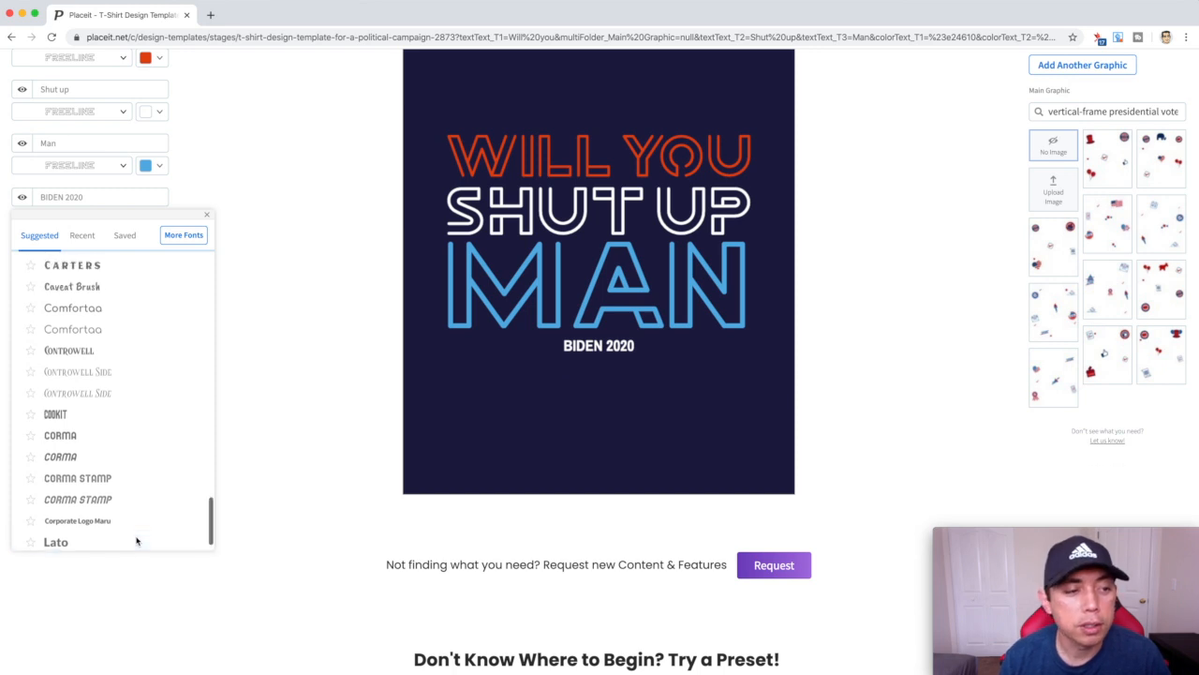
scroll(136, 540, up, 3)
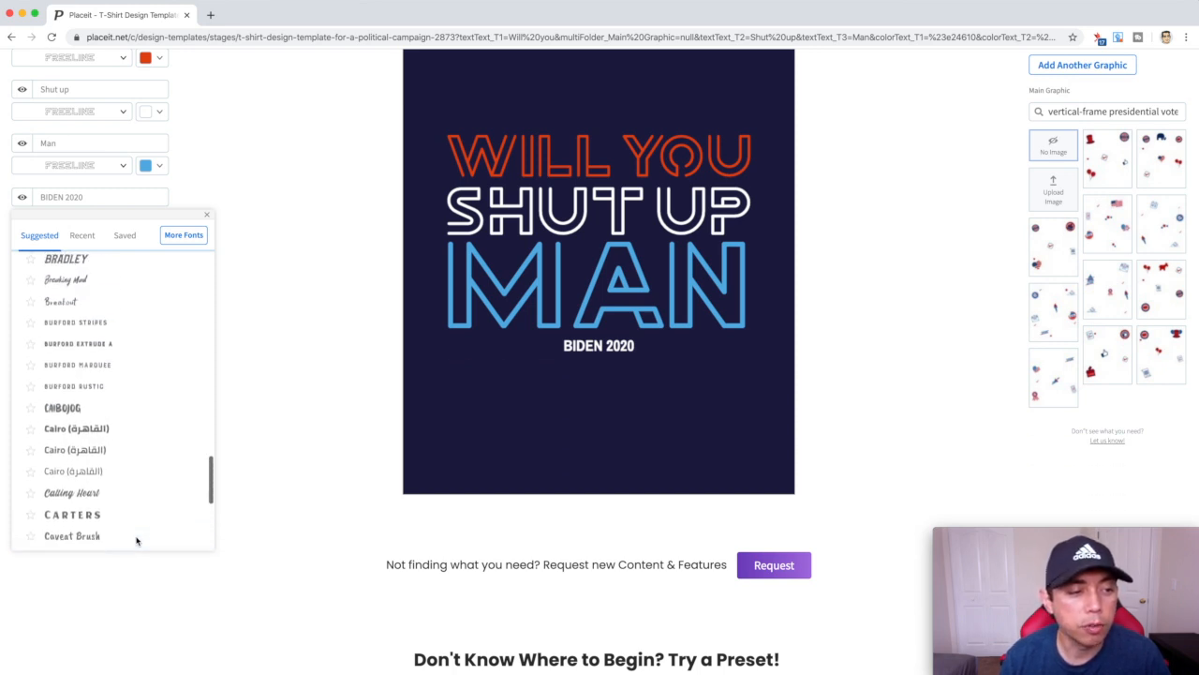
click(84, 436)
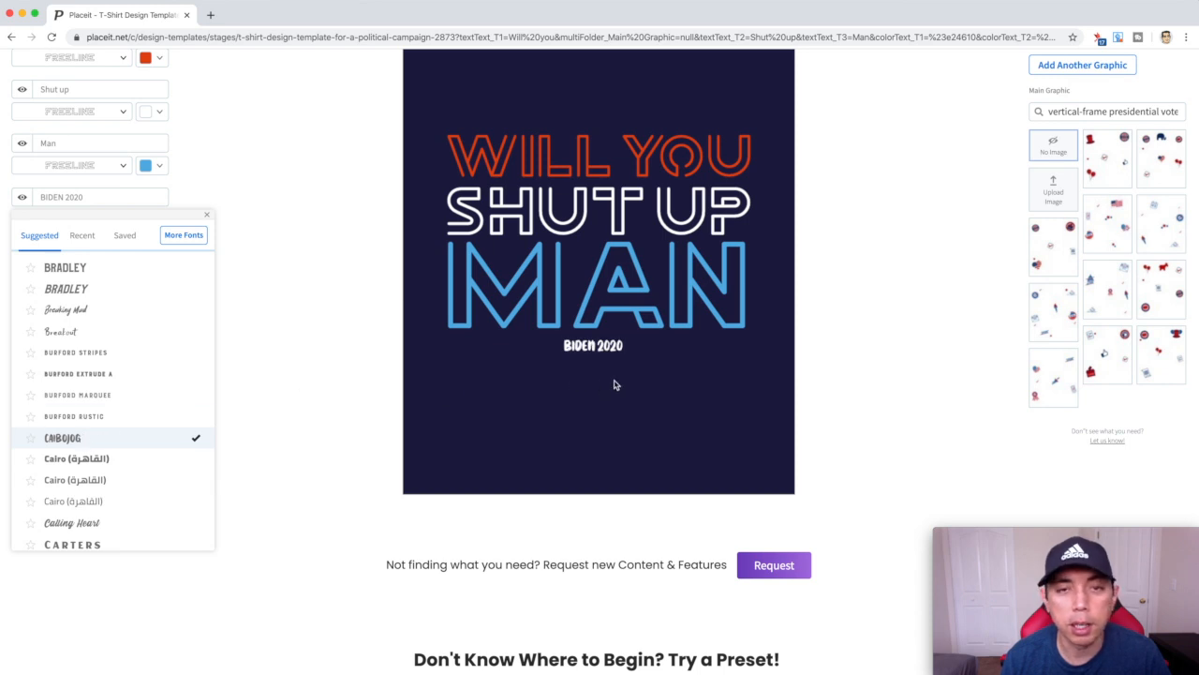
- Try the slanted Bradley font and the Bouchers font on the BIDEN 2020 line
click(81, 291)
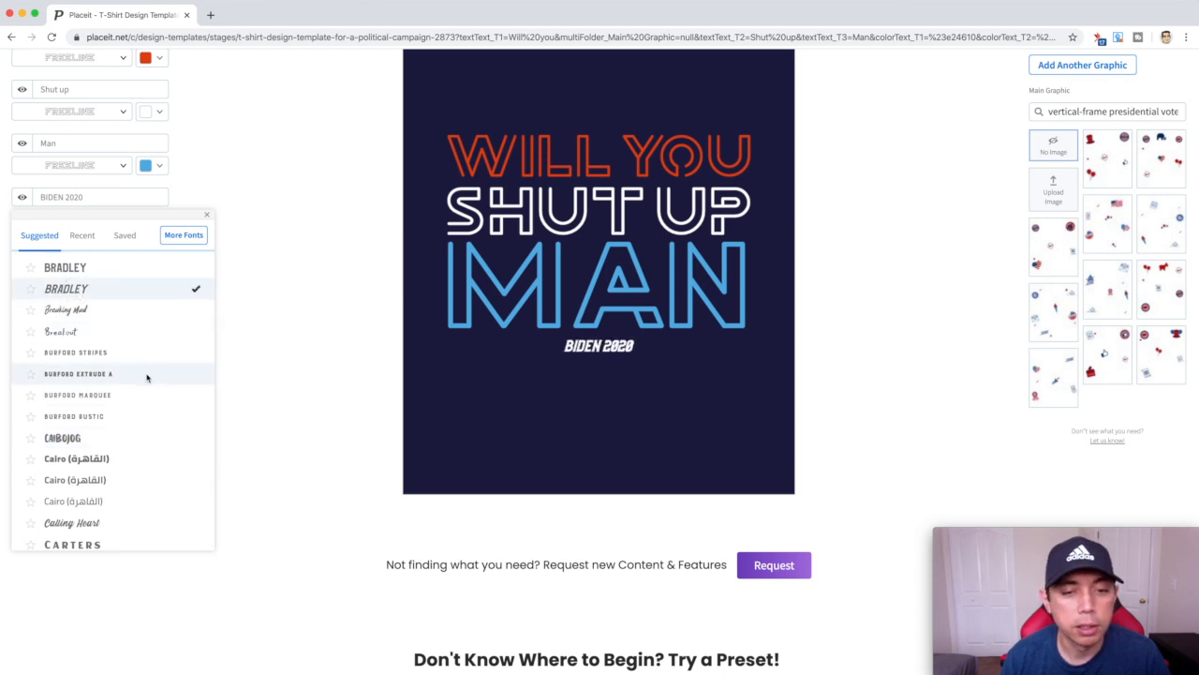
scroll(146, 378, up, 3)
click(96, 312)
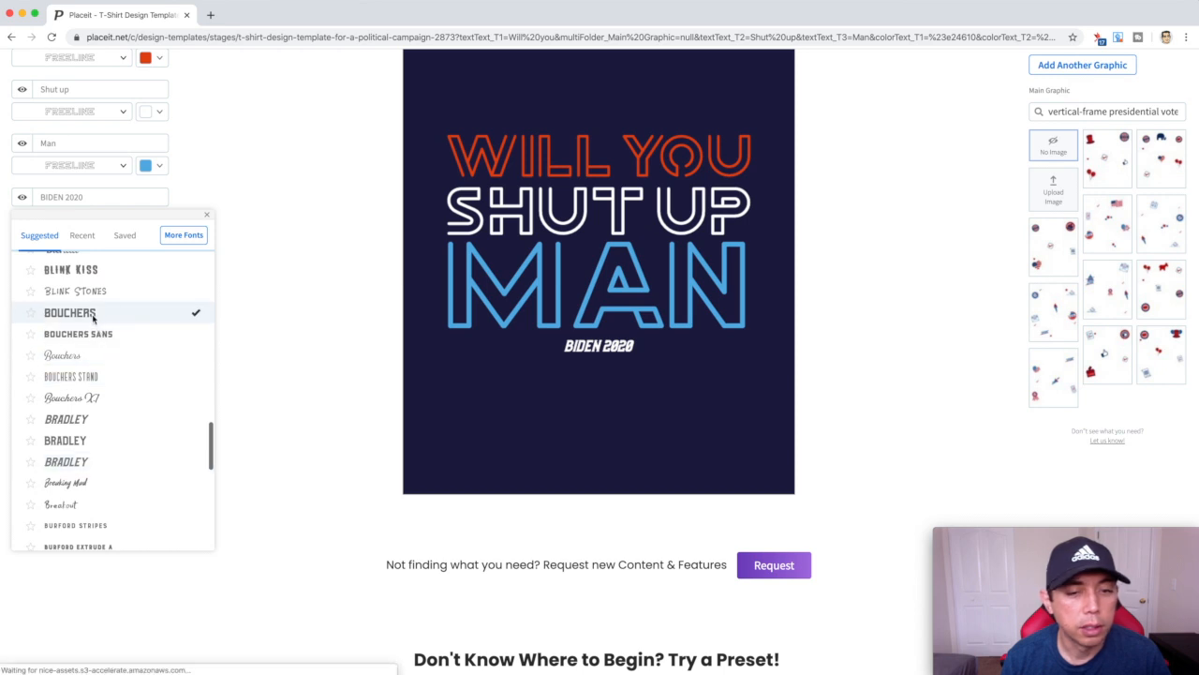
- Set the font of the BIDEN 2020 line to the bold Avenir Next
scroll(93, 319, up, 6)
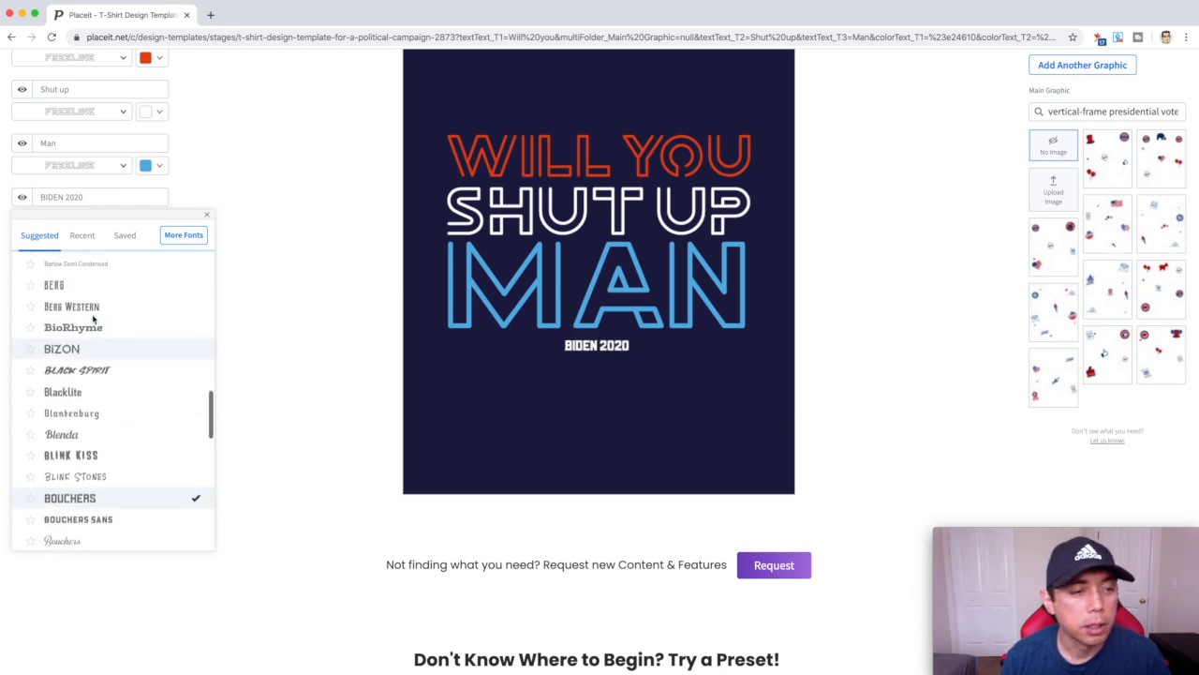
scroll(93, 318, up, 2)
click(94, 388)
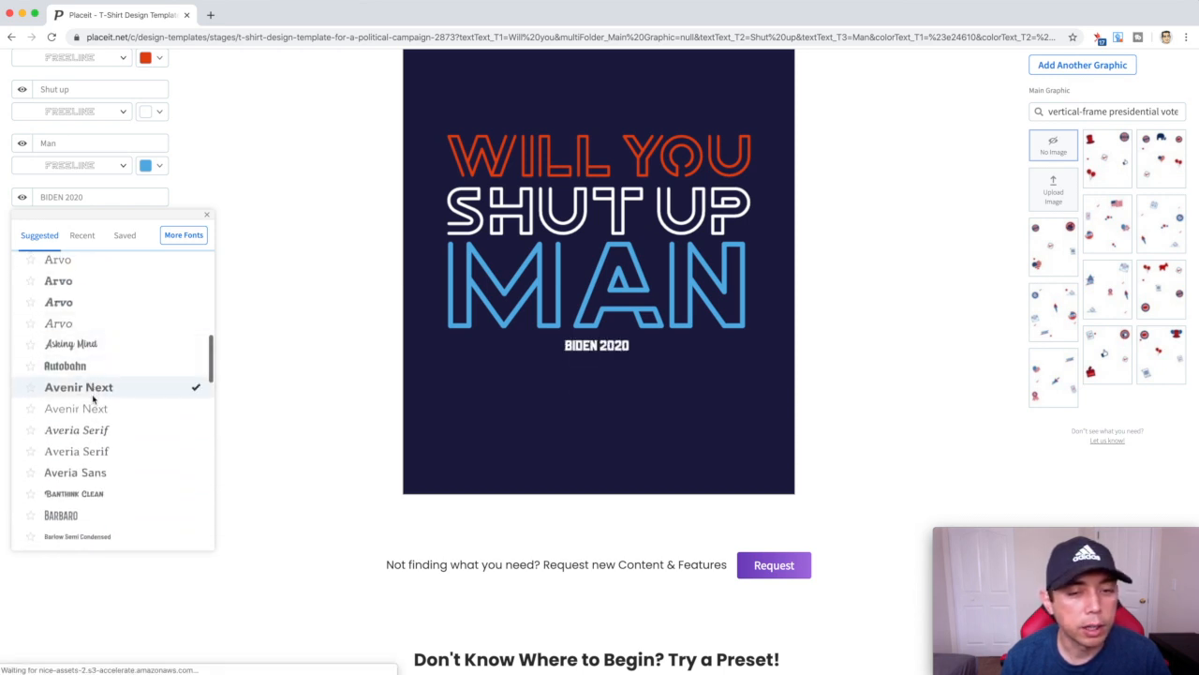
- Look through the remaining suggested fonts for the BIDEN 2020 line and close the font list
scroll(99, 319, down, 15)
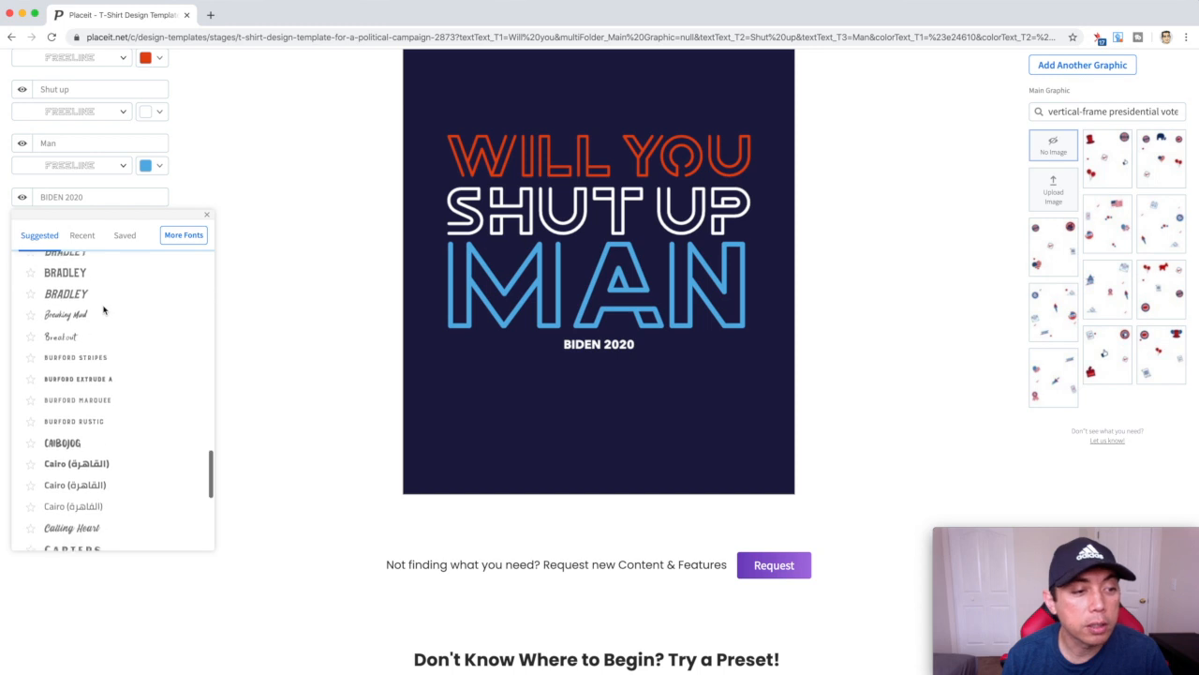
scroll(134, 415, down, 3)
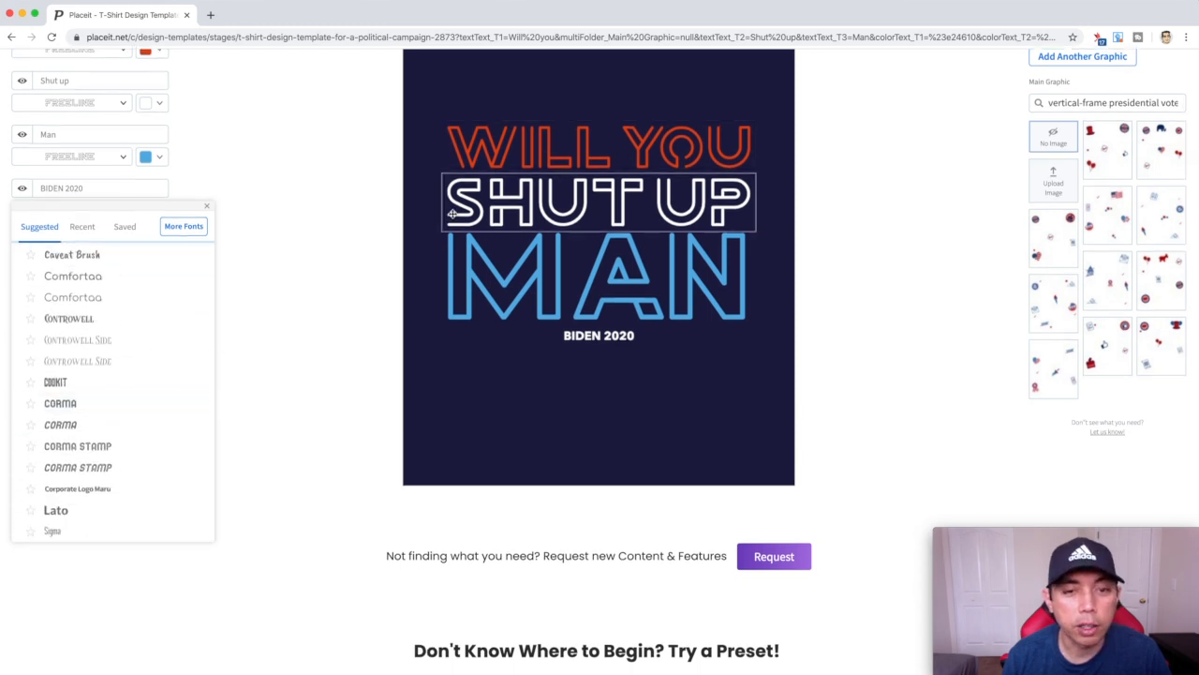
scroll(372, 246, down, 2)
scroll(254, 361, up, 5)
click(264, 260)
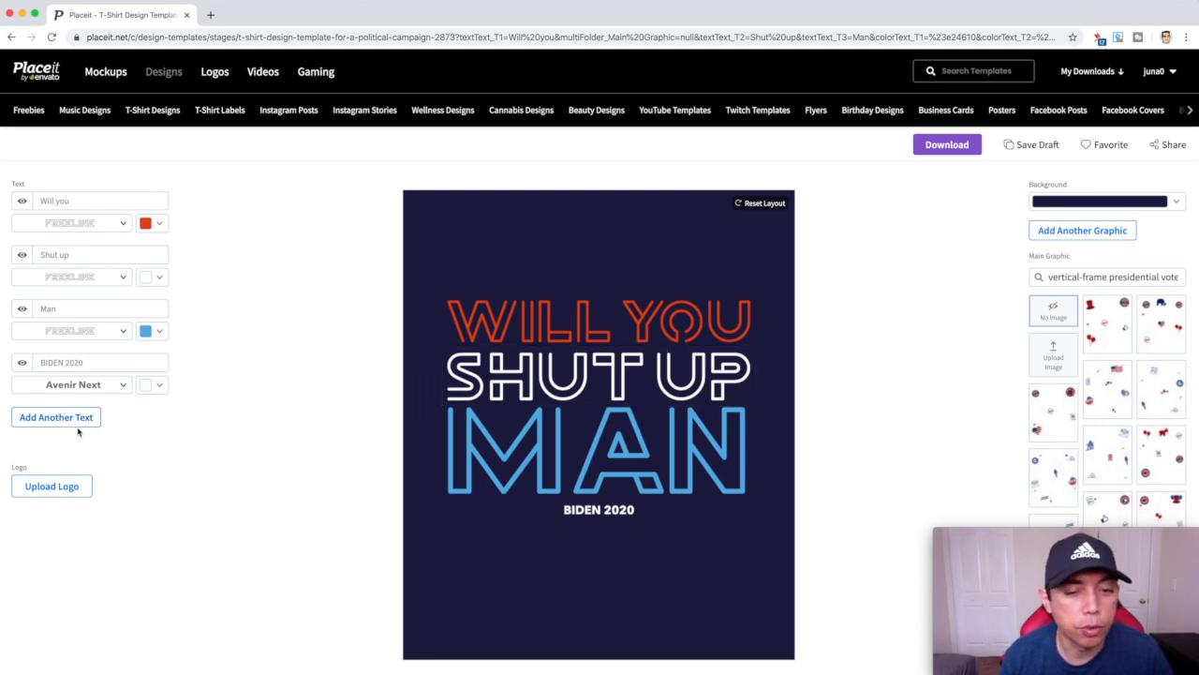
click(38, 485)
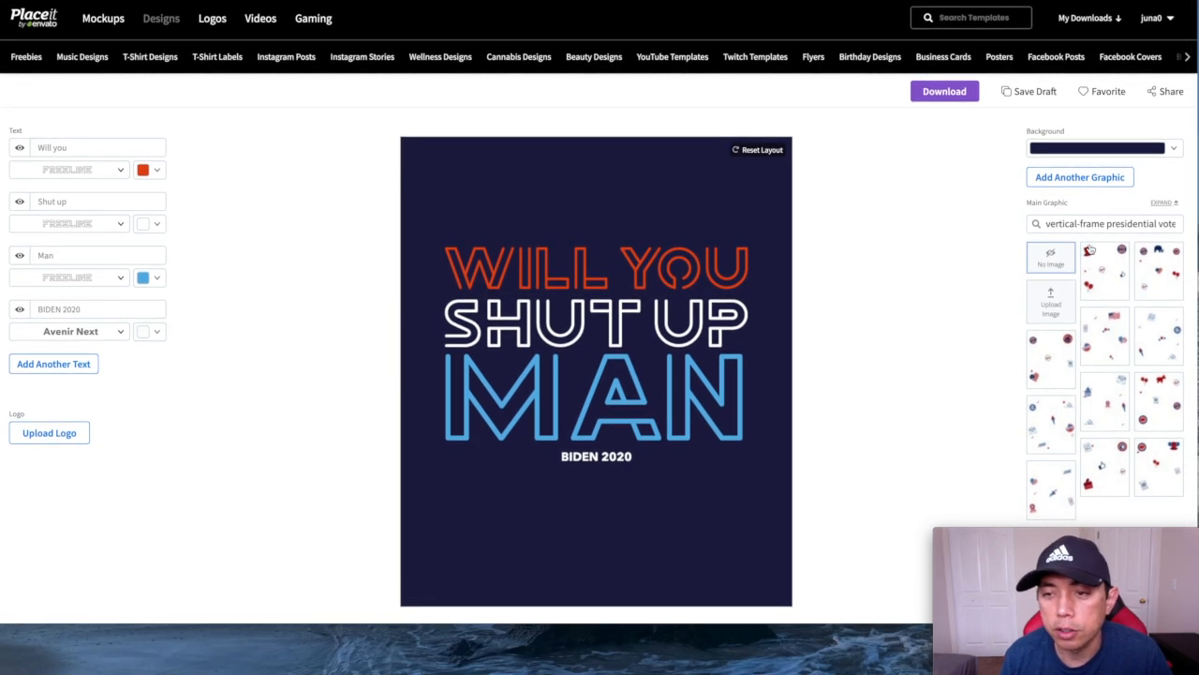
- Replace the main graphic search term with STARS LINE to find star and stripe borders
scroll(1087, 239, down, 1)
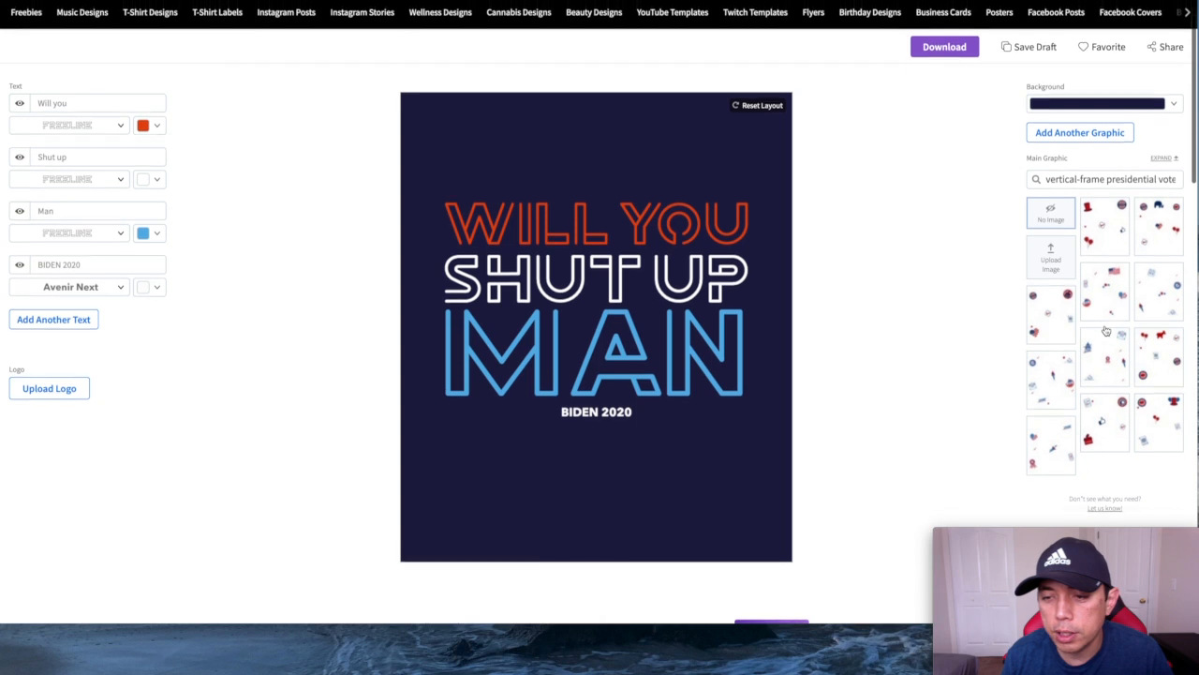
triple_click(1087, 201)
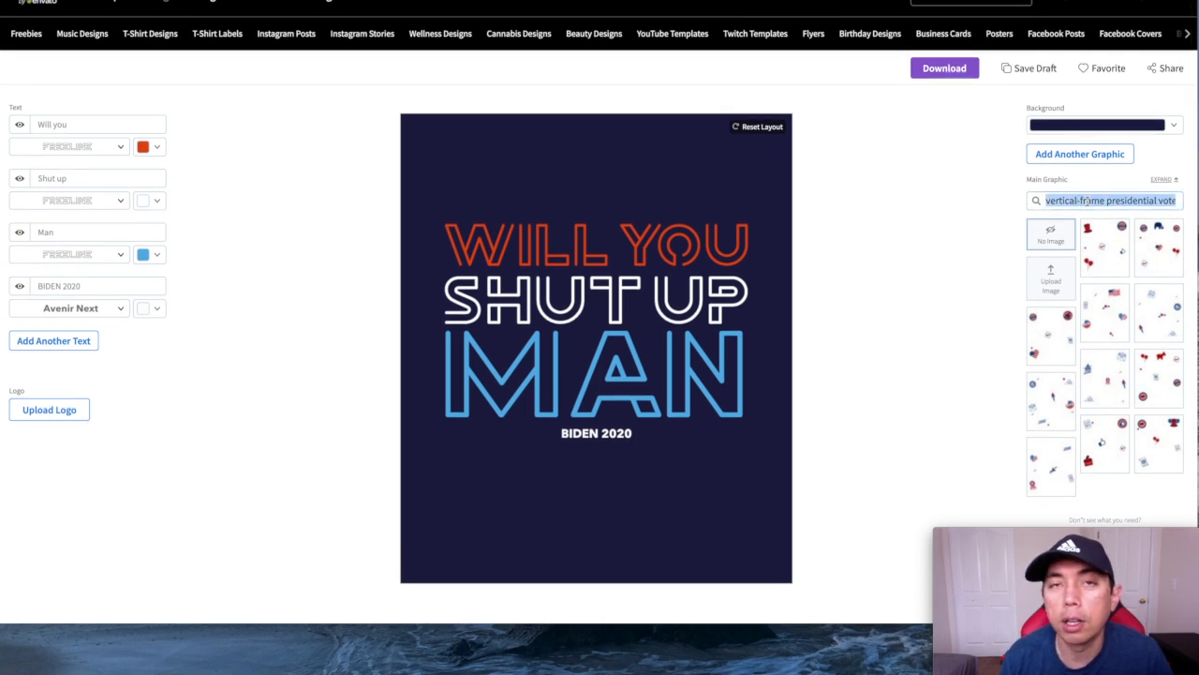
key(BackSpace)
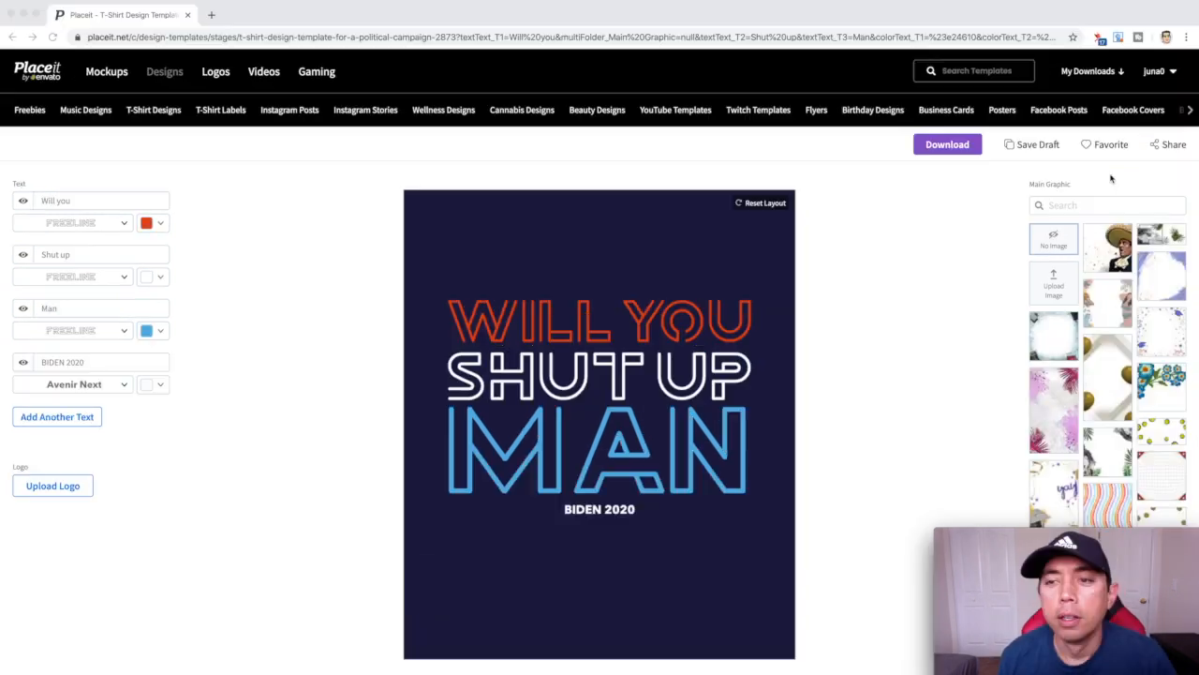
click(1064, 207)
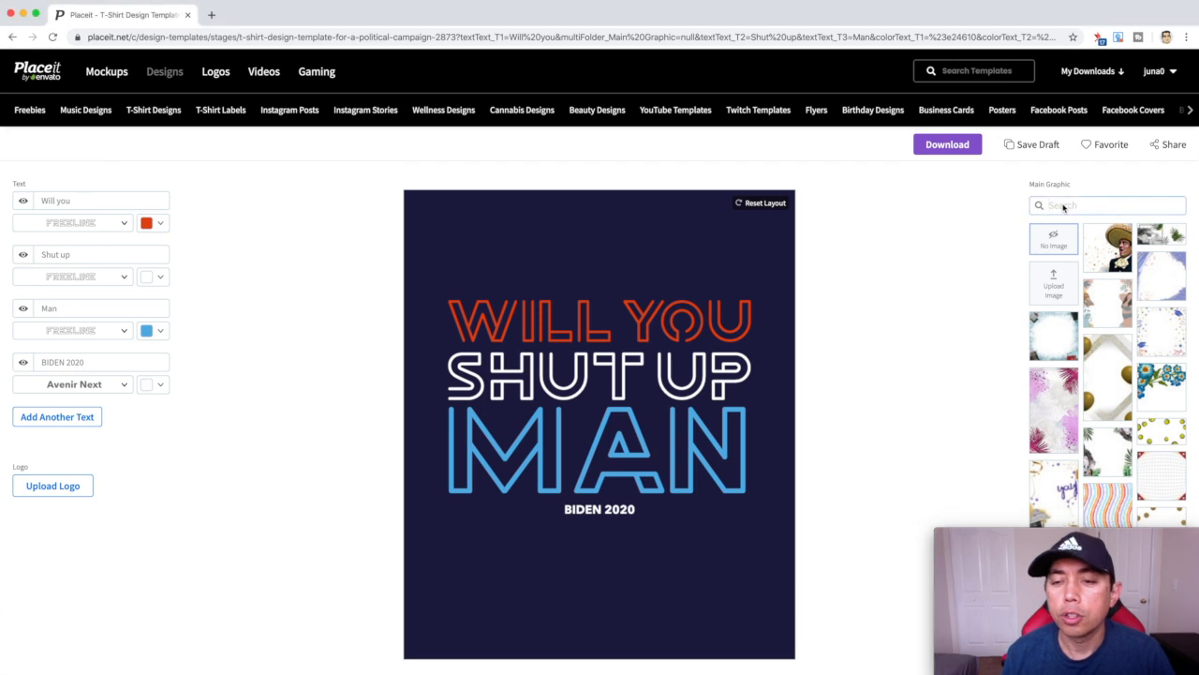
text(STARS)
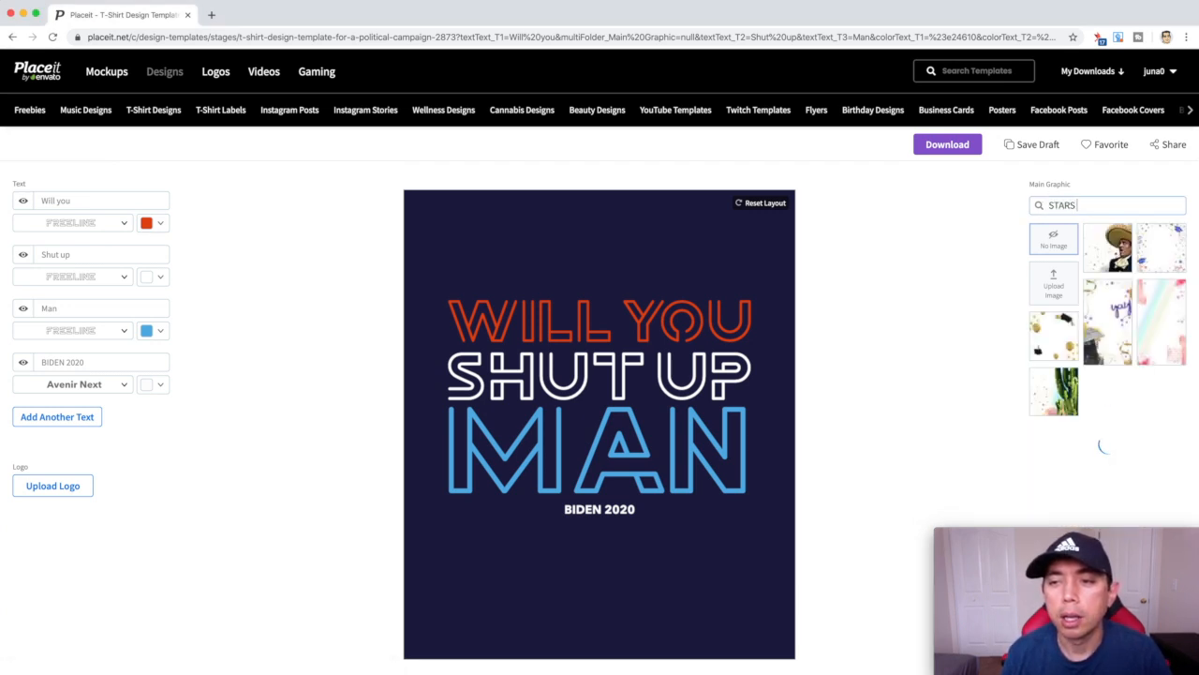
text( LINE)
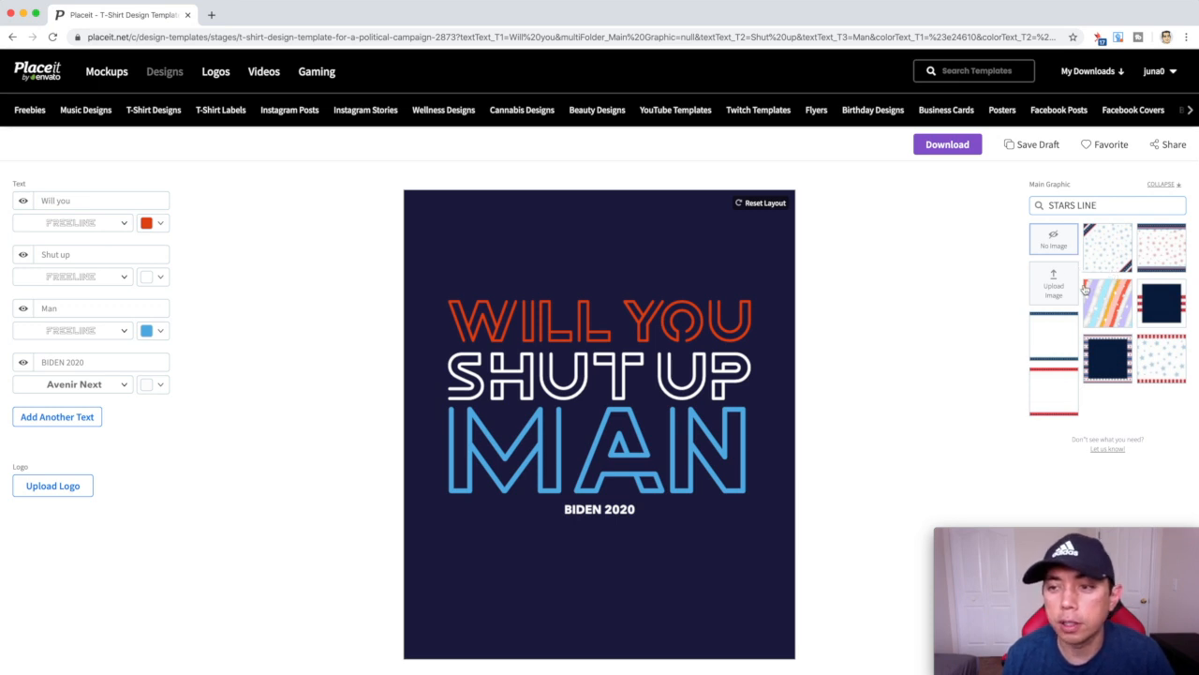
- Try the red-star background, blue star bands, dark square with striped sides, and blue-star background with red-and-white borders as main graphic
click(1156, 254)
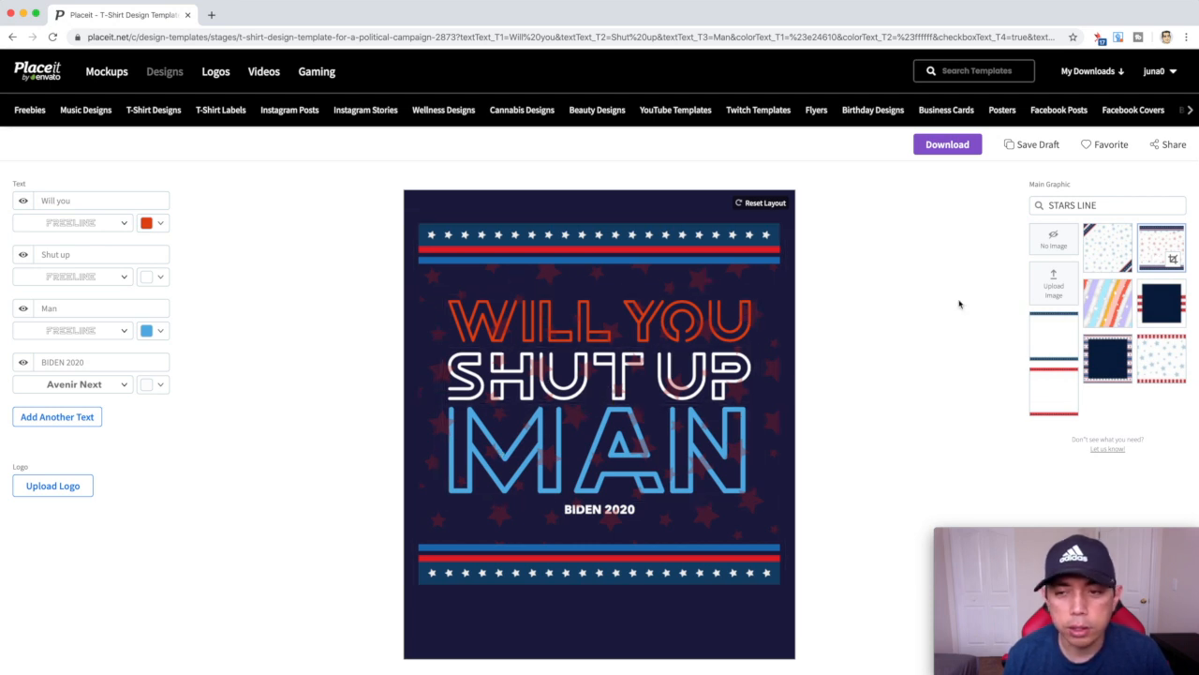
click(1054, 325)
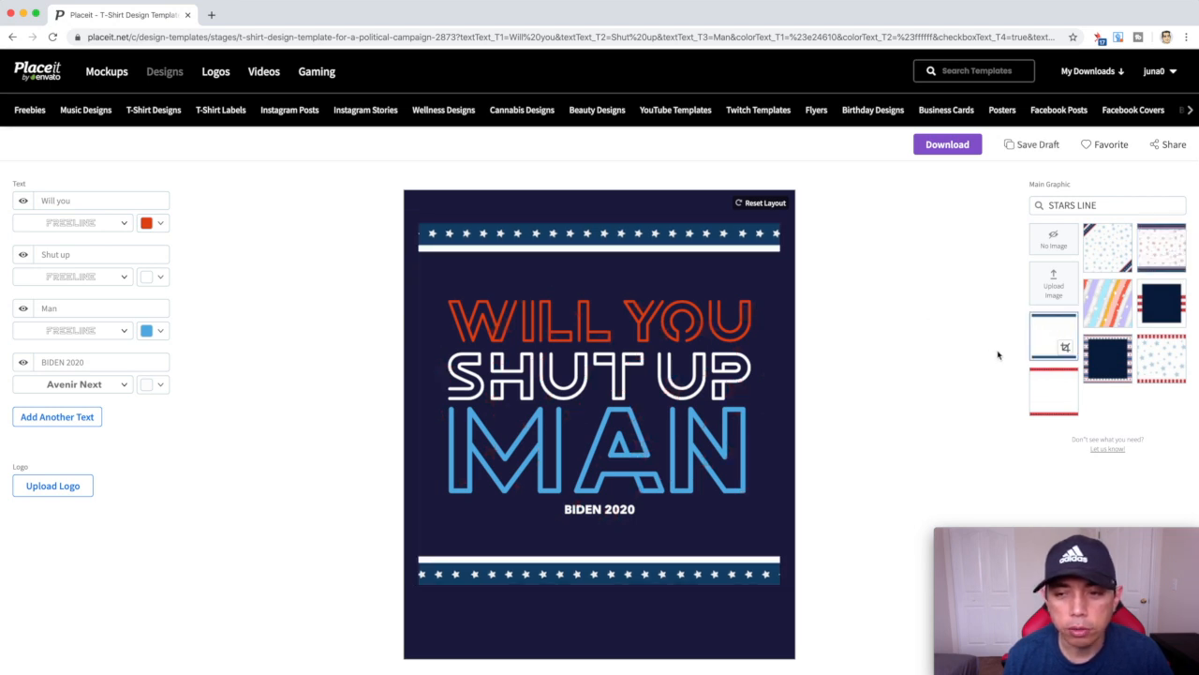
click(1151, 313)
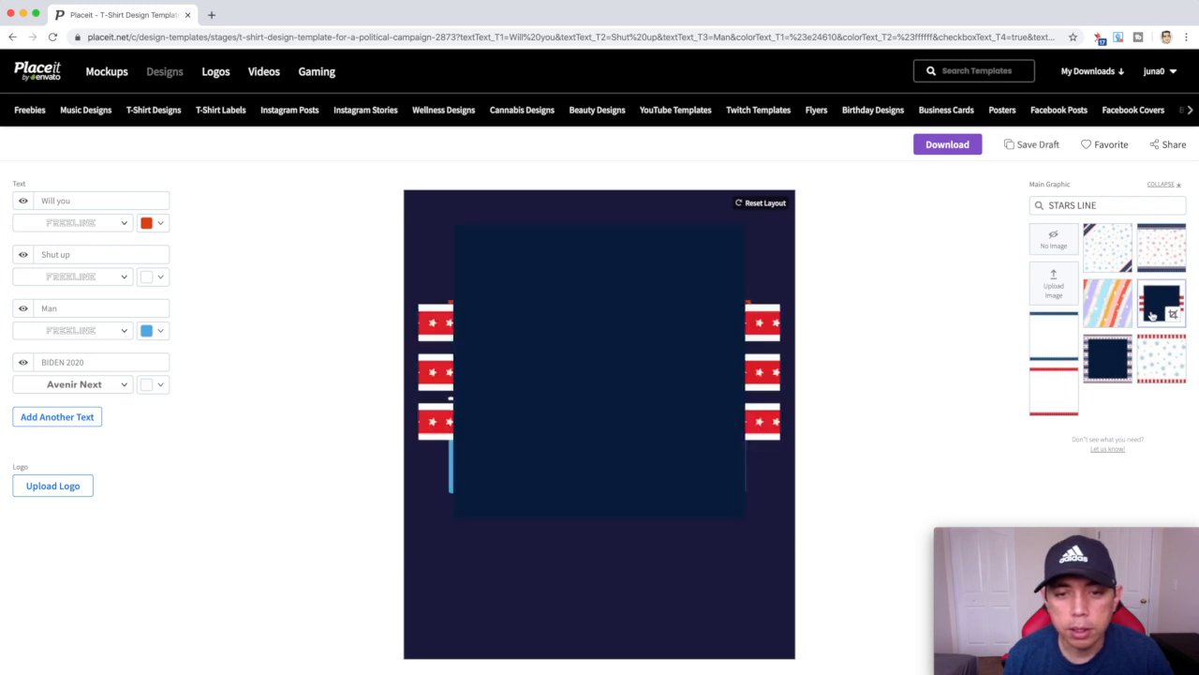
click(1157, 361)
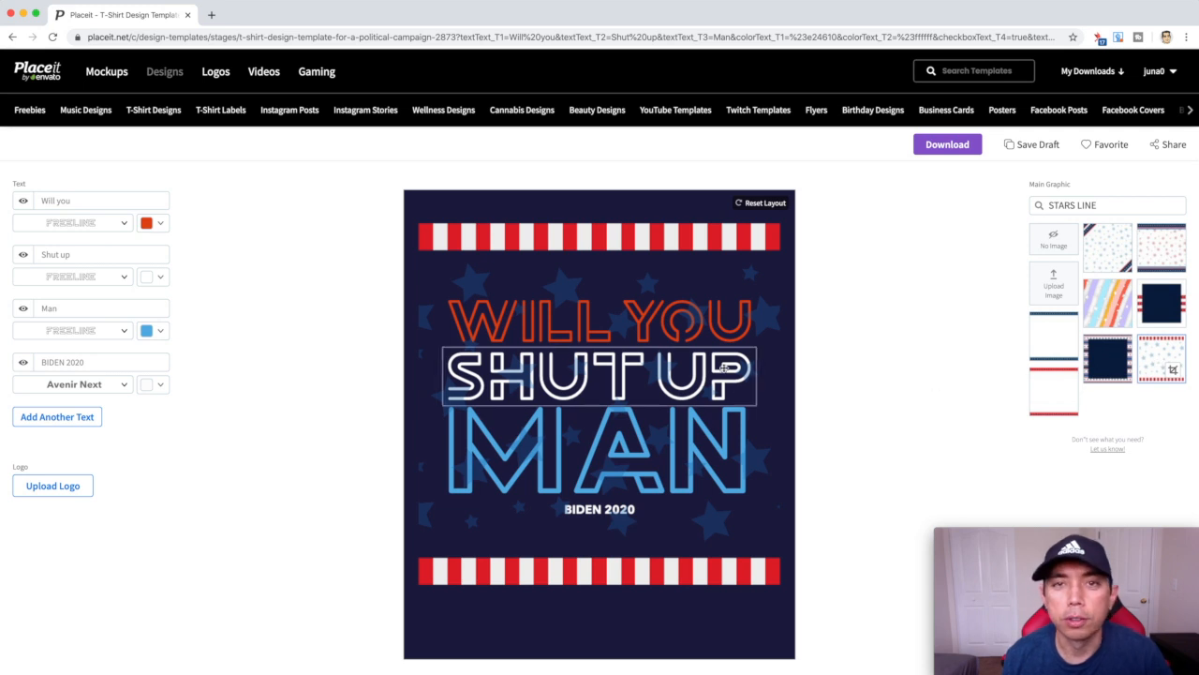
- Apply the red star-band main graphic and shrink and position it to frame the slogan at about text width
click(1053, 394)
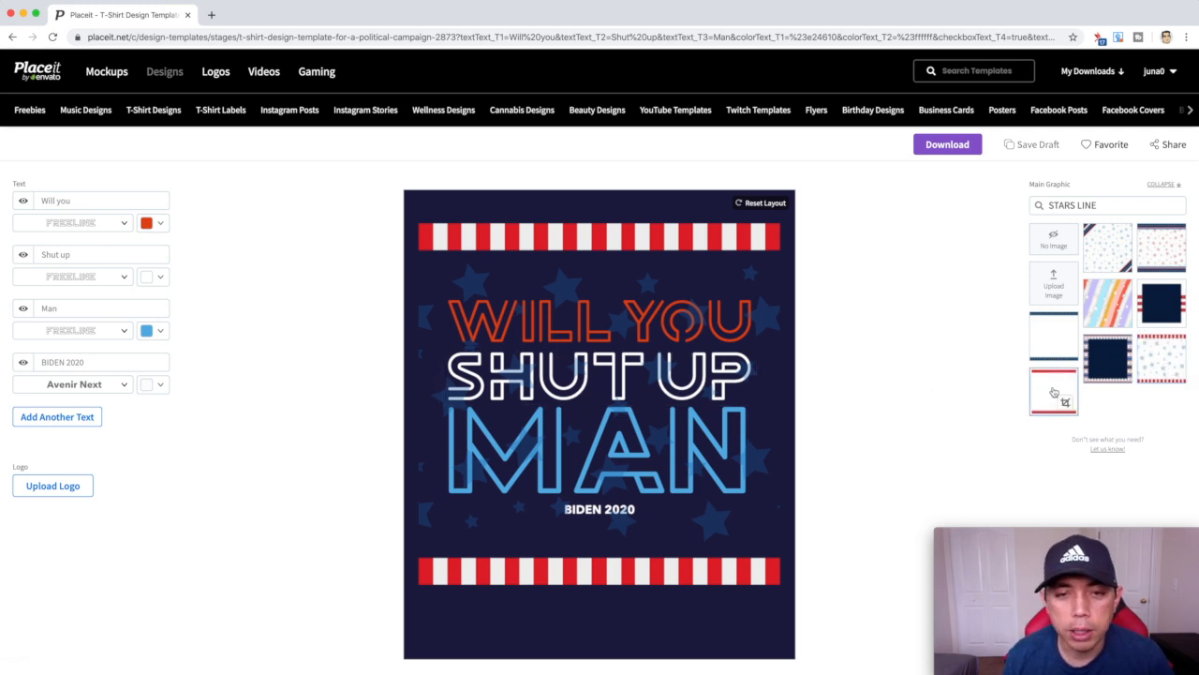
drag(676, 235, 677, 245)
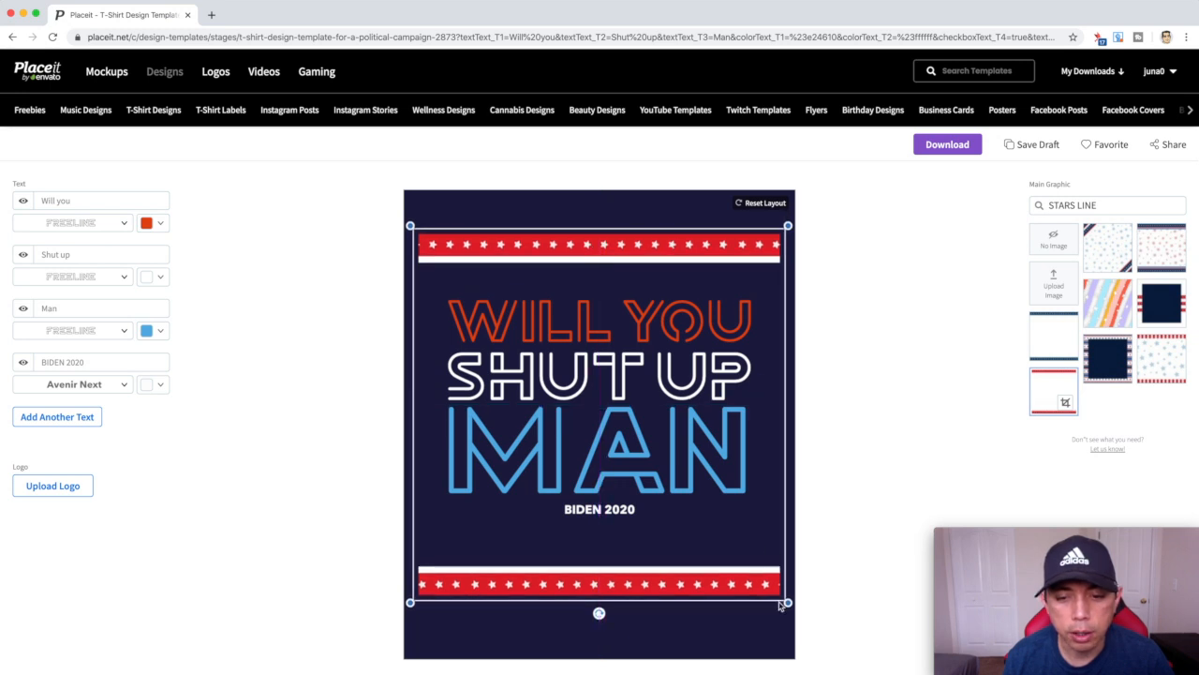
drag(787, 603, 752, 592)
click(429, 600)
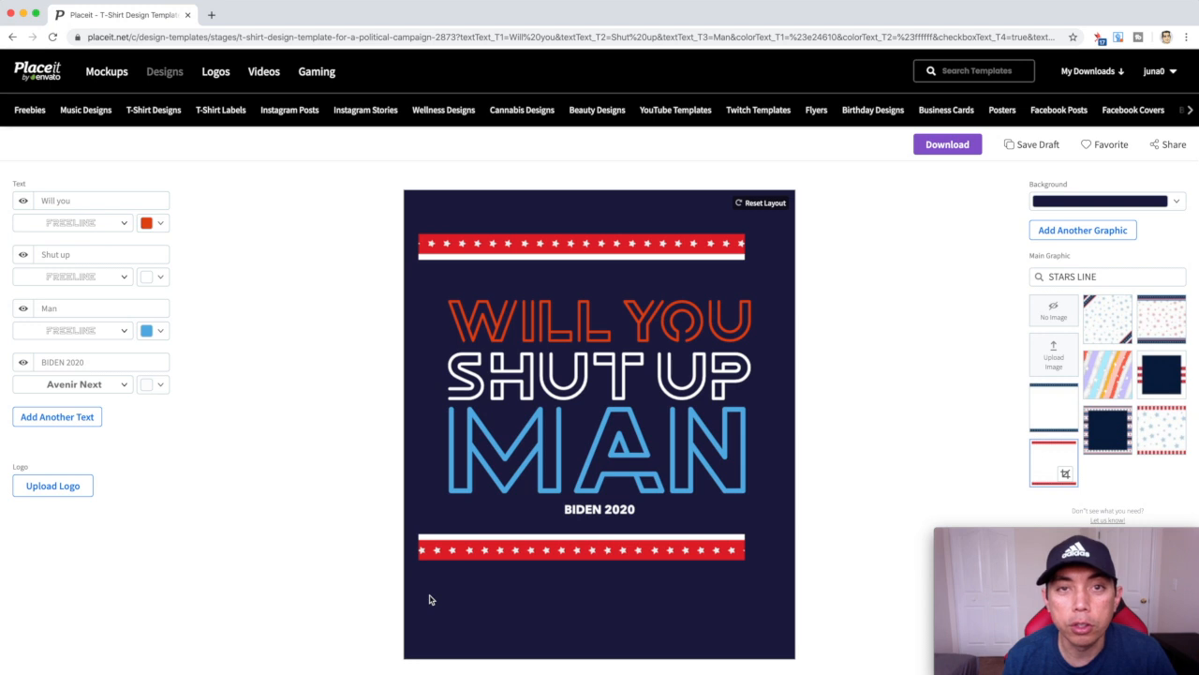
click(424, 558)
drag(416, 564, 444, 547)
drag(537, 515, 542, 551)
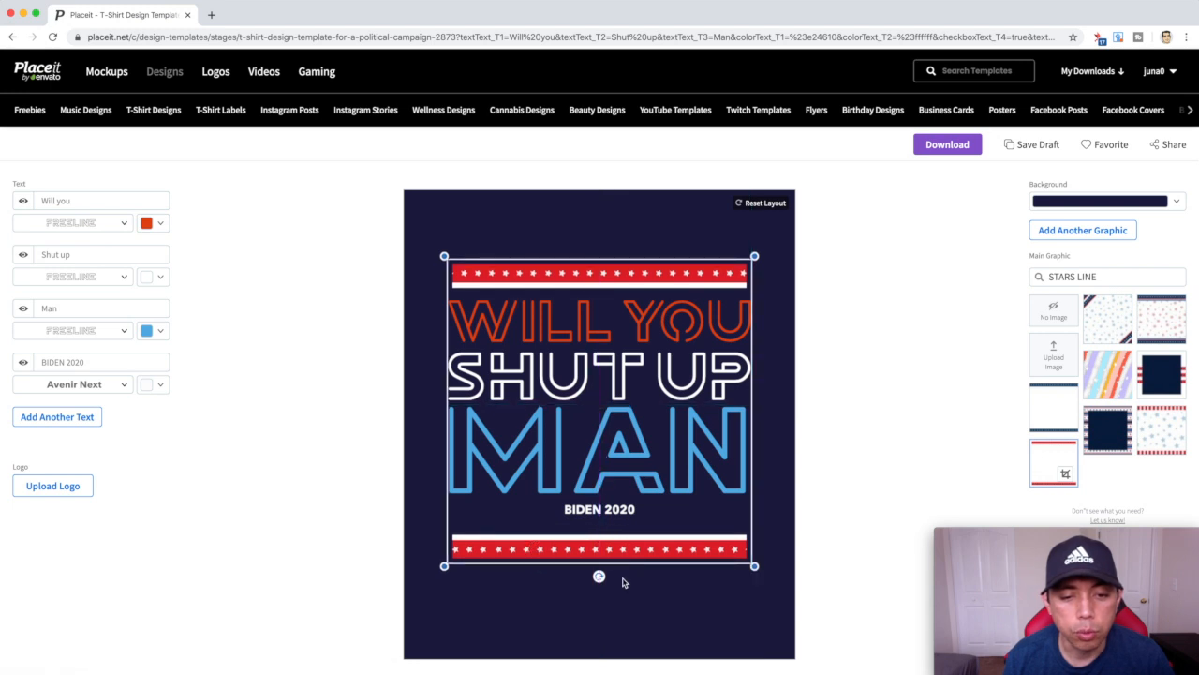
- Fine-tune the star-band frame by rotating it slightly, centering it on the design and enlarging it to match the slogan's width
mouse_move(599, 577)
mouse_down()
mouse_move(554, 581)
mouse_move(597, 581)
mouse_move(651, 542)
mouse_move(600, 599)
mouse_up()
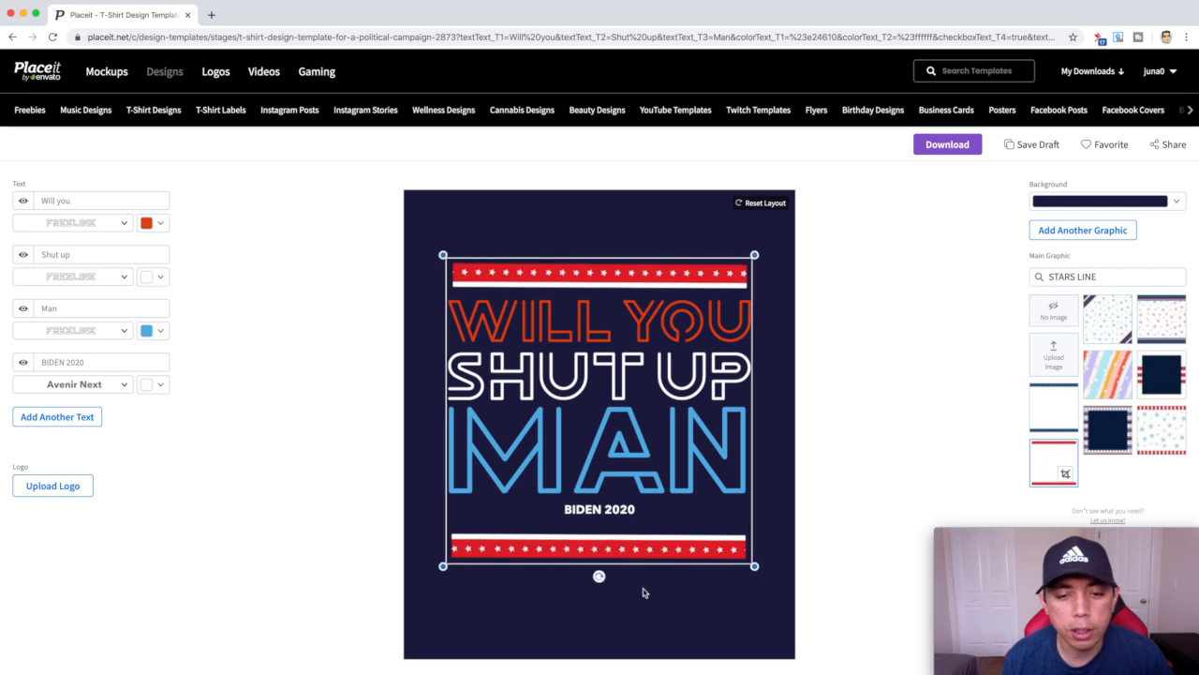
drag(675, 541, 674, 541)
click(649, 270)
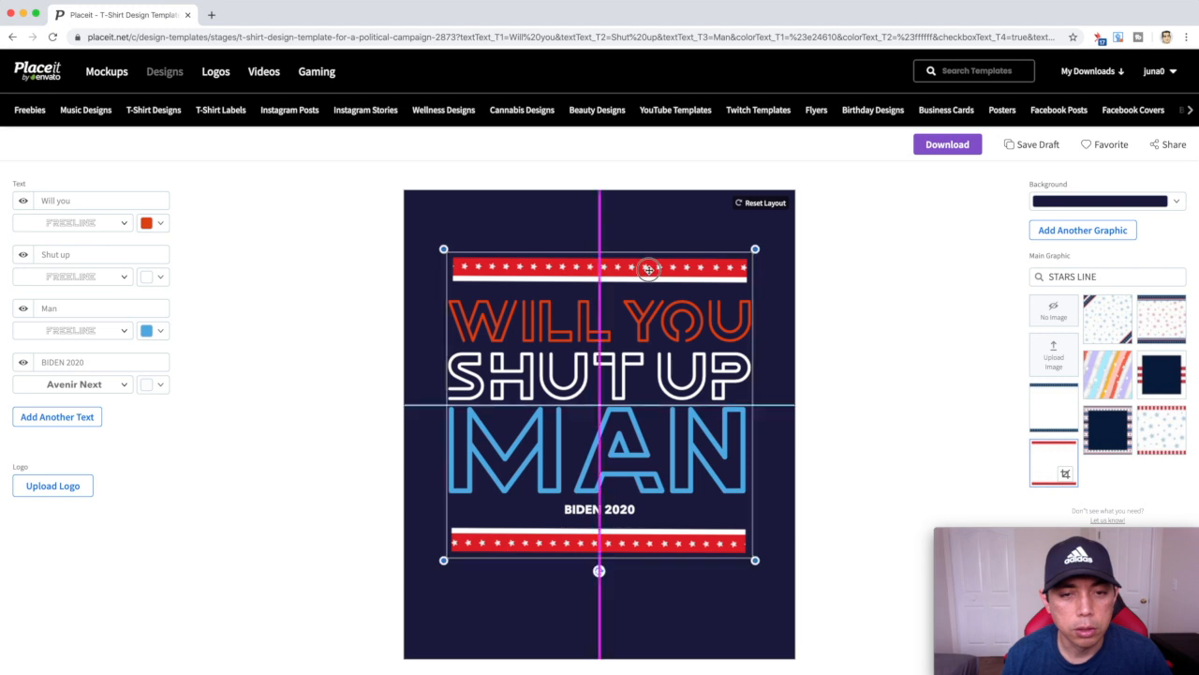
mouse_move(441, 247)
mouse_down()
mouse_move(433, 172)
mouse_move(439, 245)
mouse_up()
drag(754, 245, 721, 264)
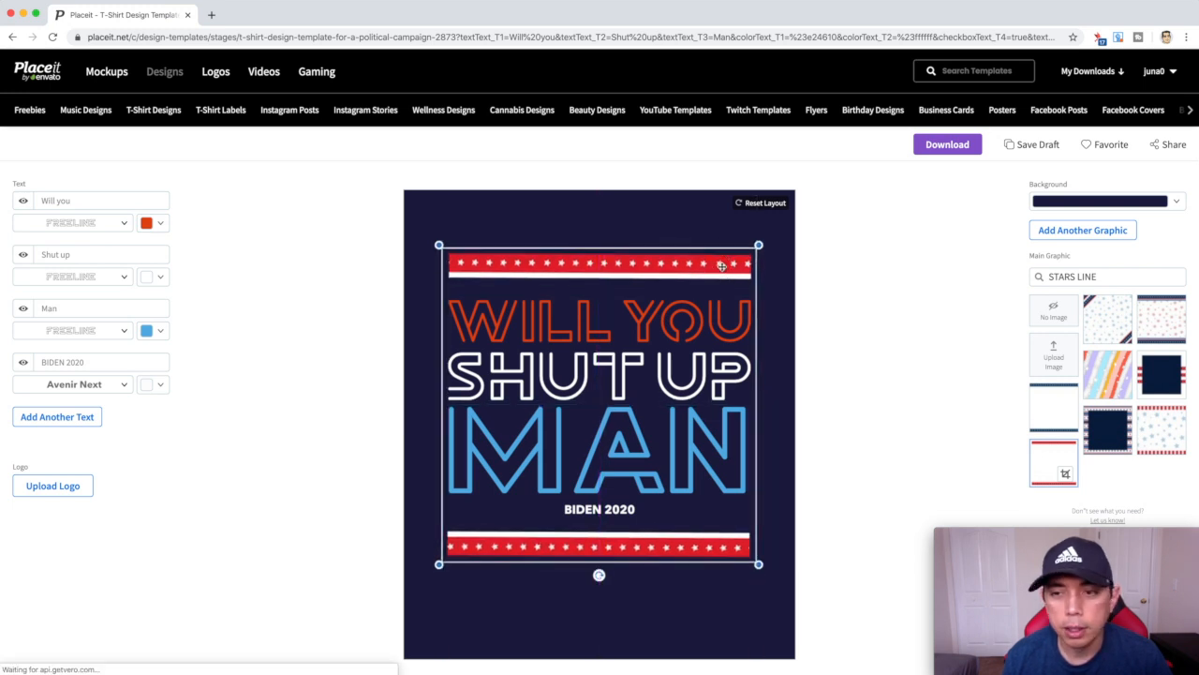
- Add another graphic to the design and search its image library for AMERICA
click(1091, 232)
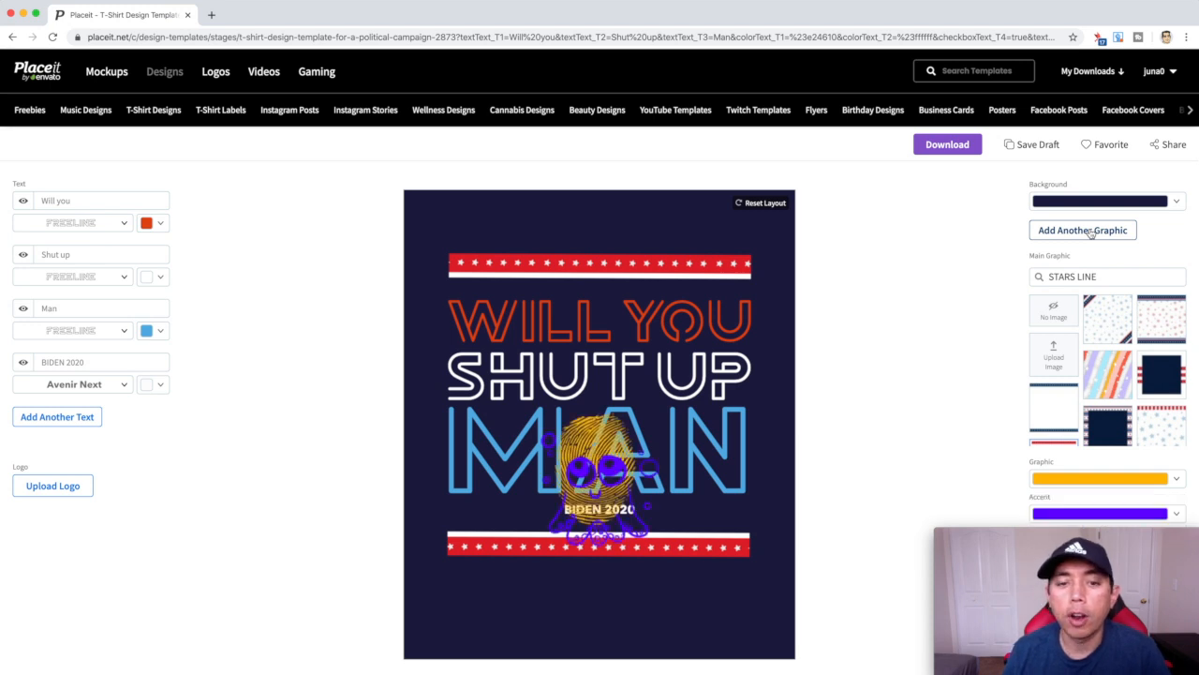
scroll(1069, 361, down, 3)
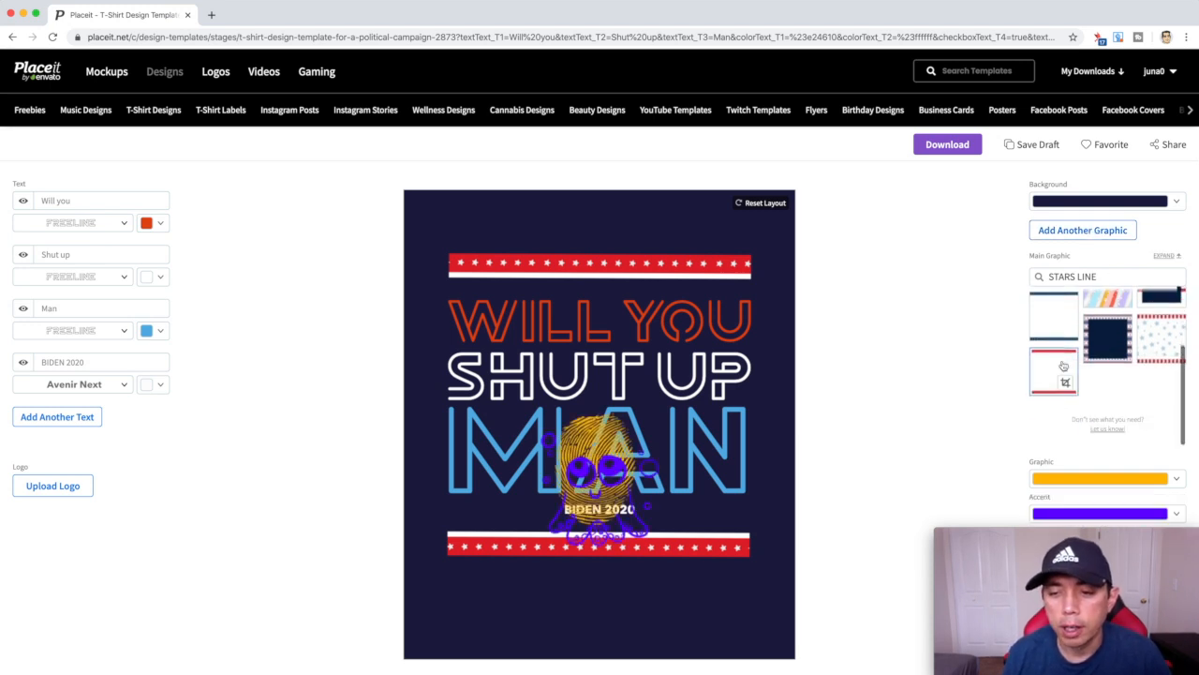
scroll(1019, 486, down, 1)
scroll(1020, 478, down, 3)
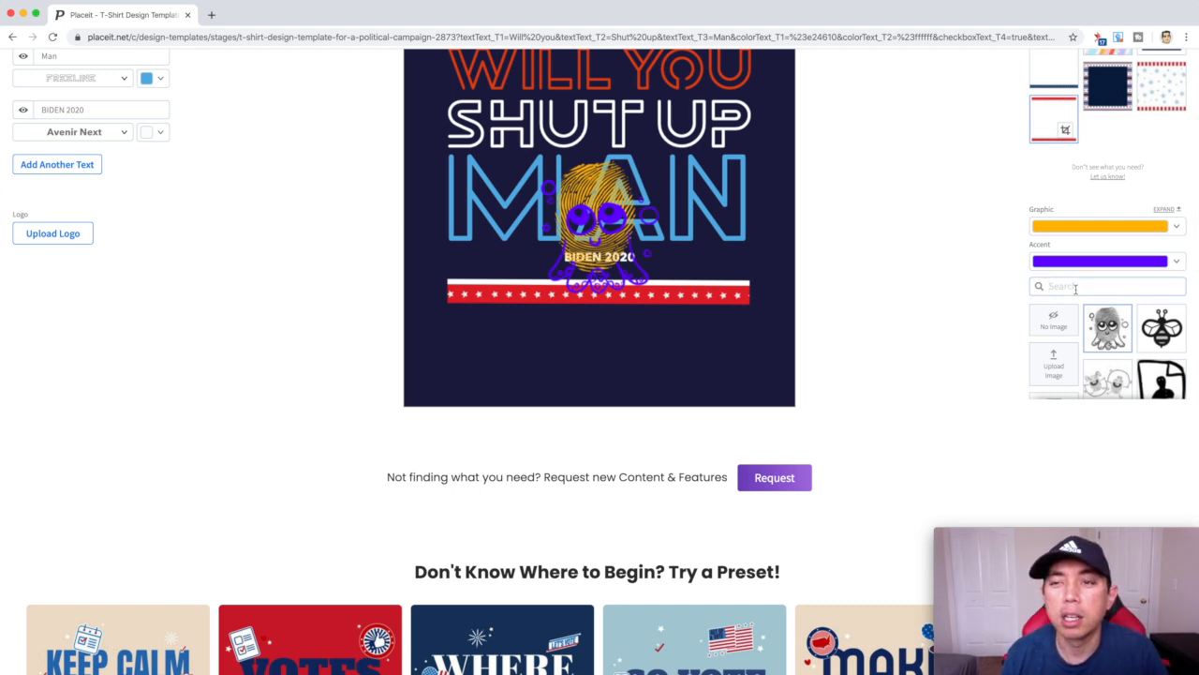
key(BackSpace)
text(AM)
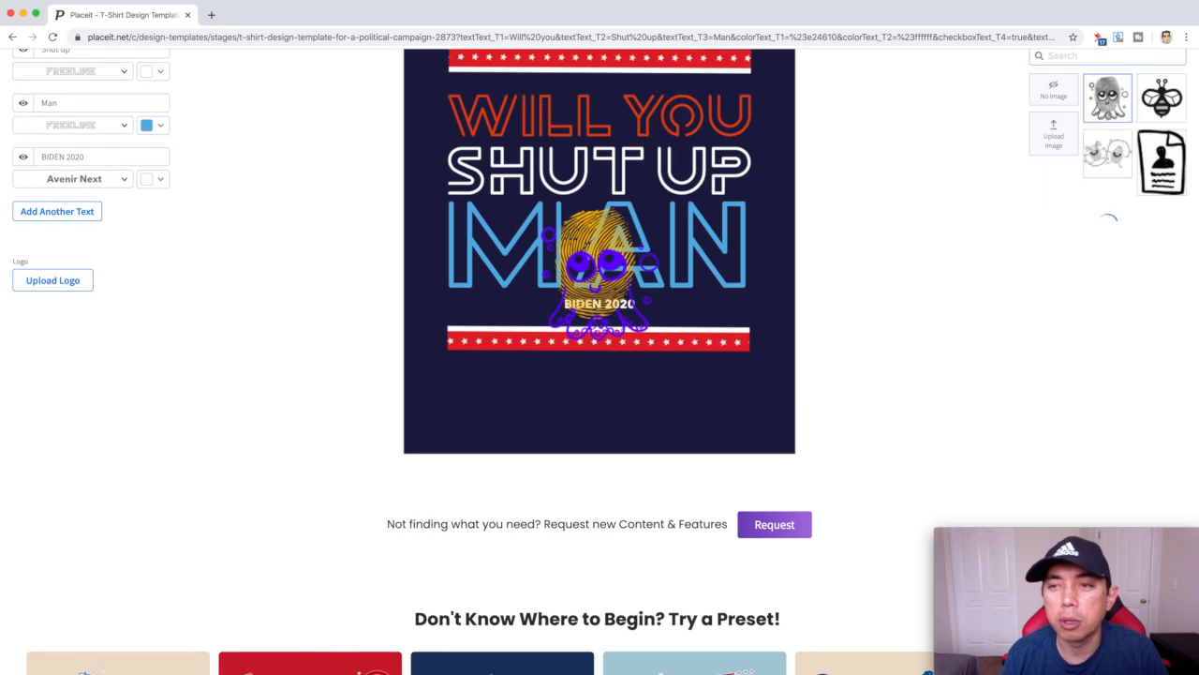
text(ERICA)
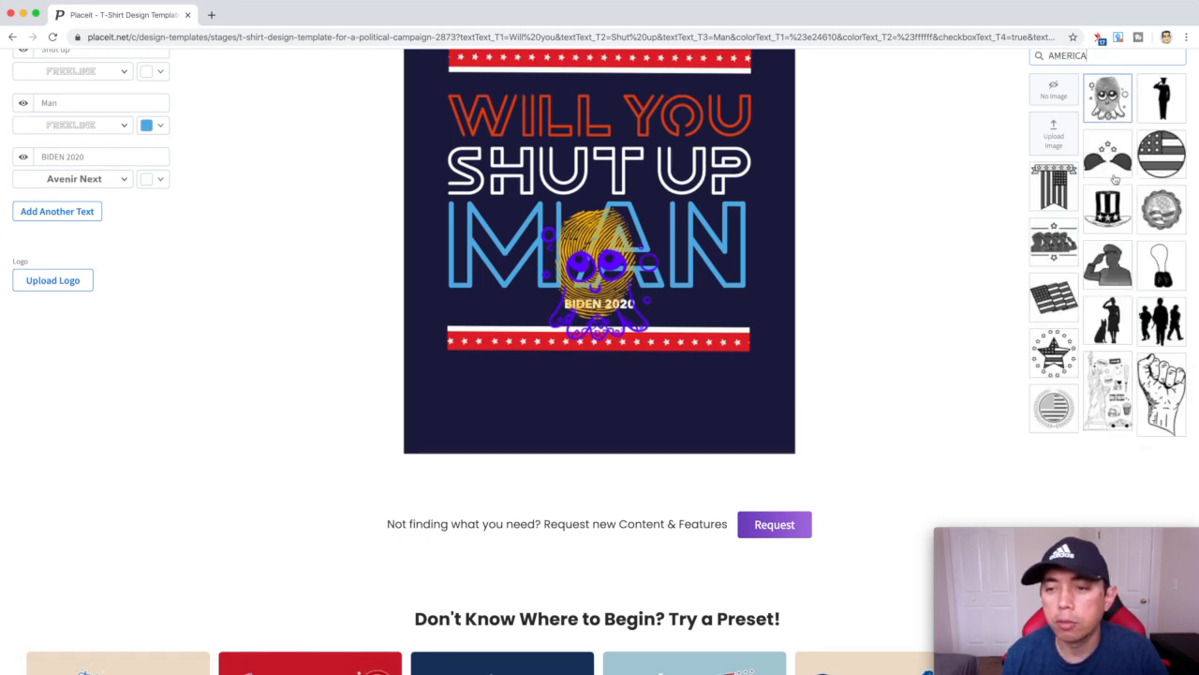
- Replace the octopus graphic with the USA map filled with stars and stripes from the AMERICA results
scroll(1114, 179, down, 1)
scroll(1114, 181, down, 10)
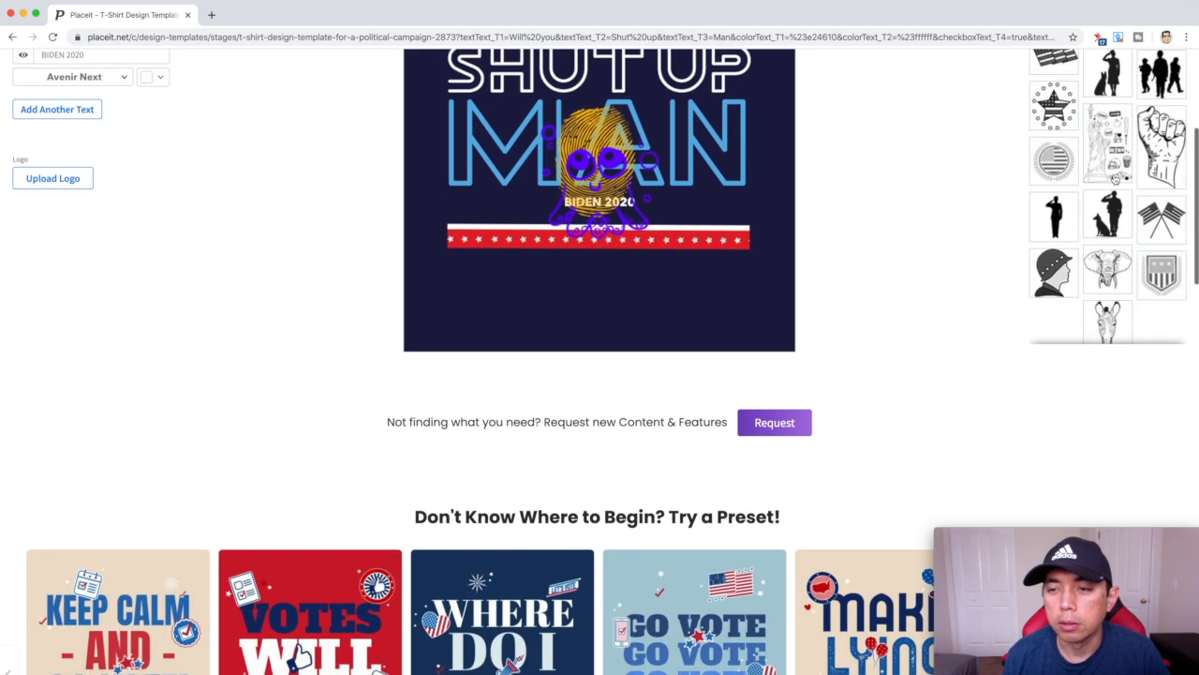
scroll(1115, 179, down, 5)
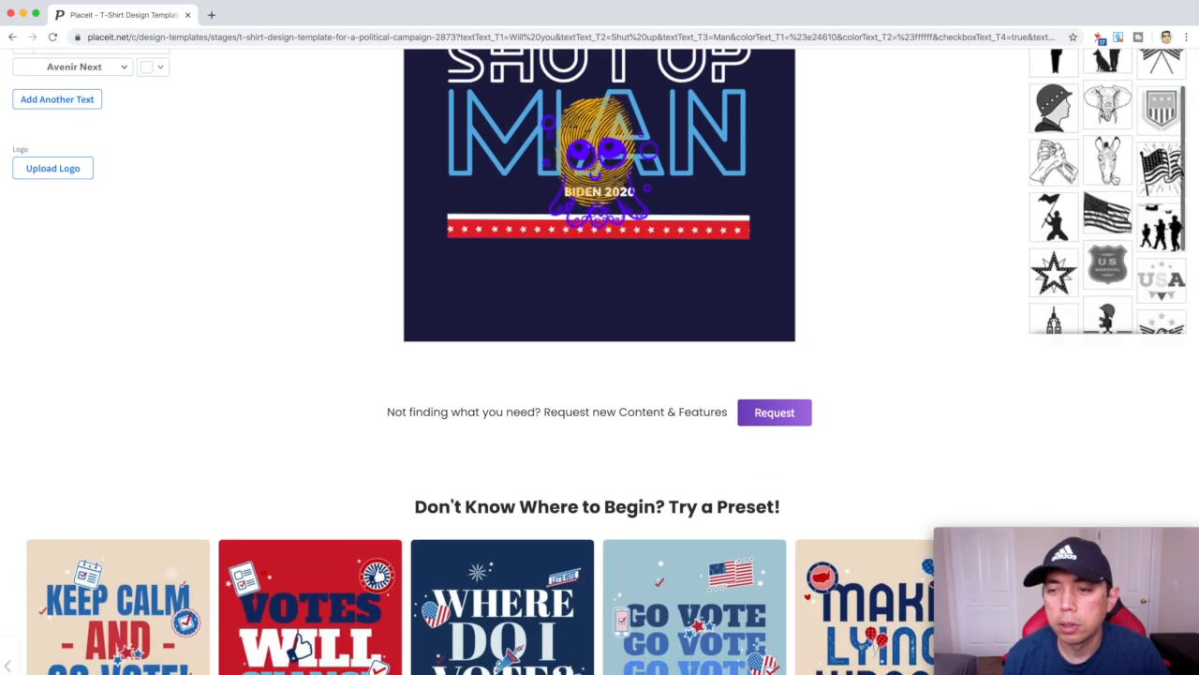
scroll(1114, 179, down, 5)
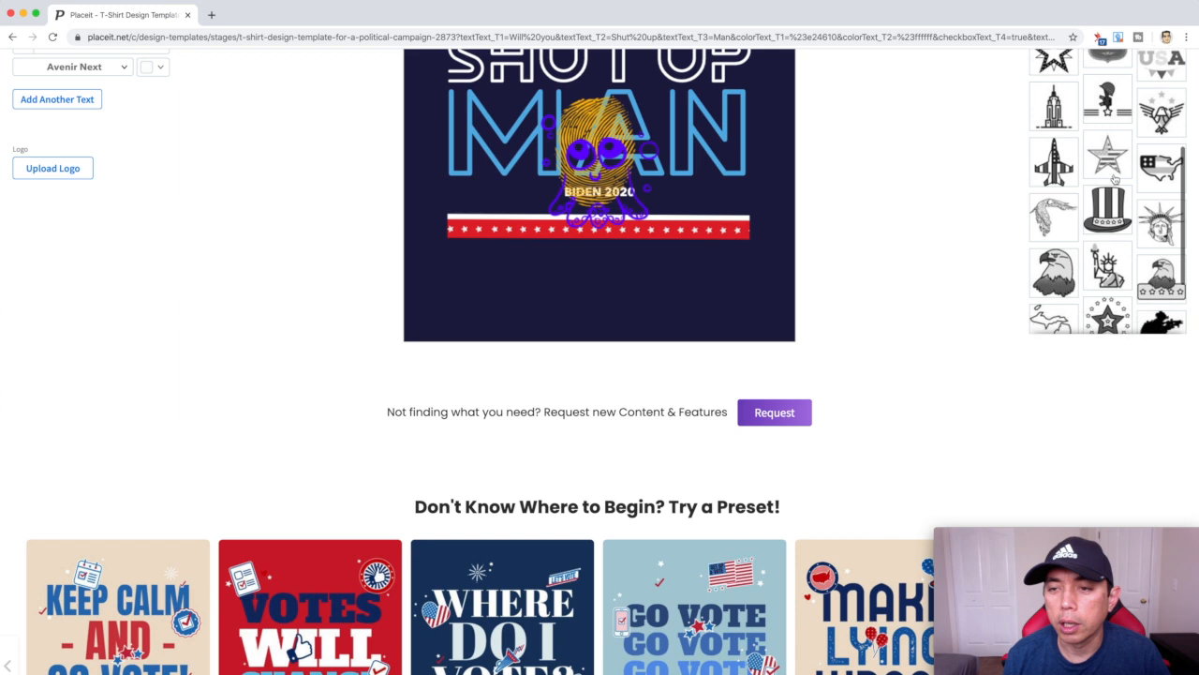
scroll(1114, 179, down, 5)
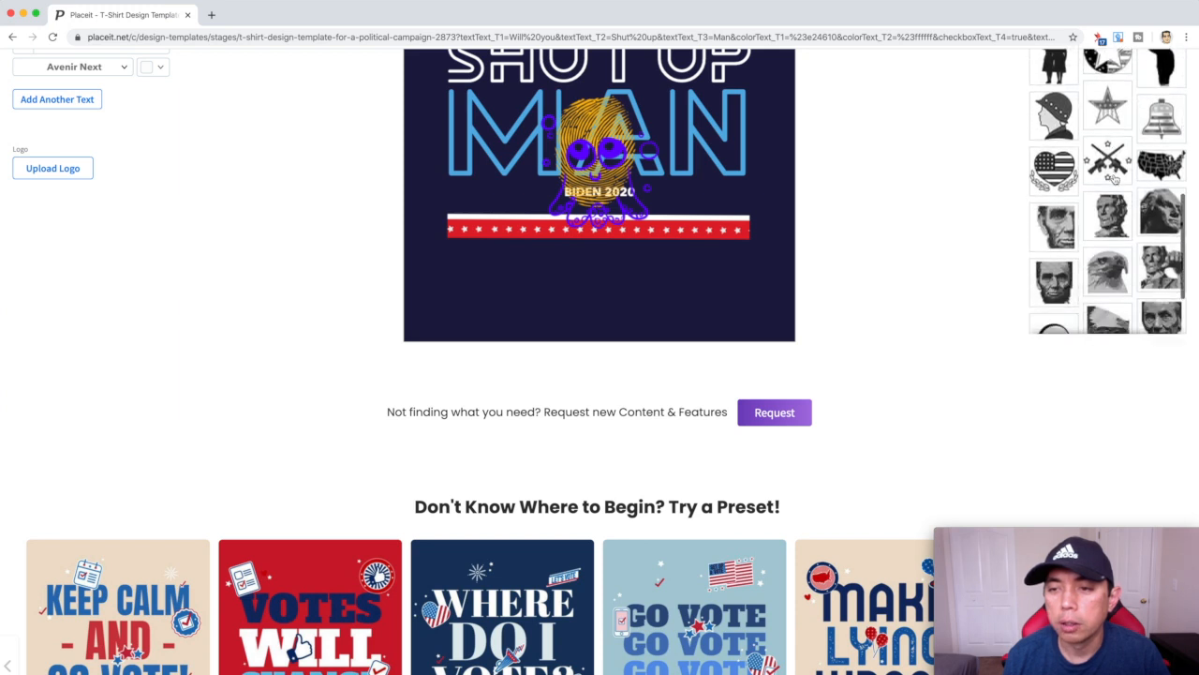
scroll(1114, 179, down, 5)
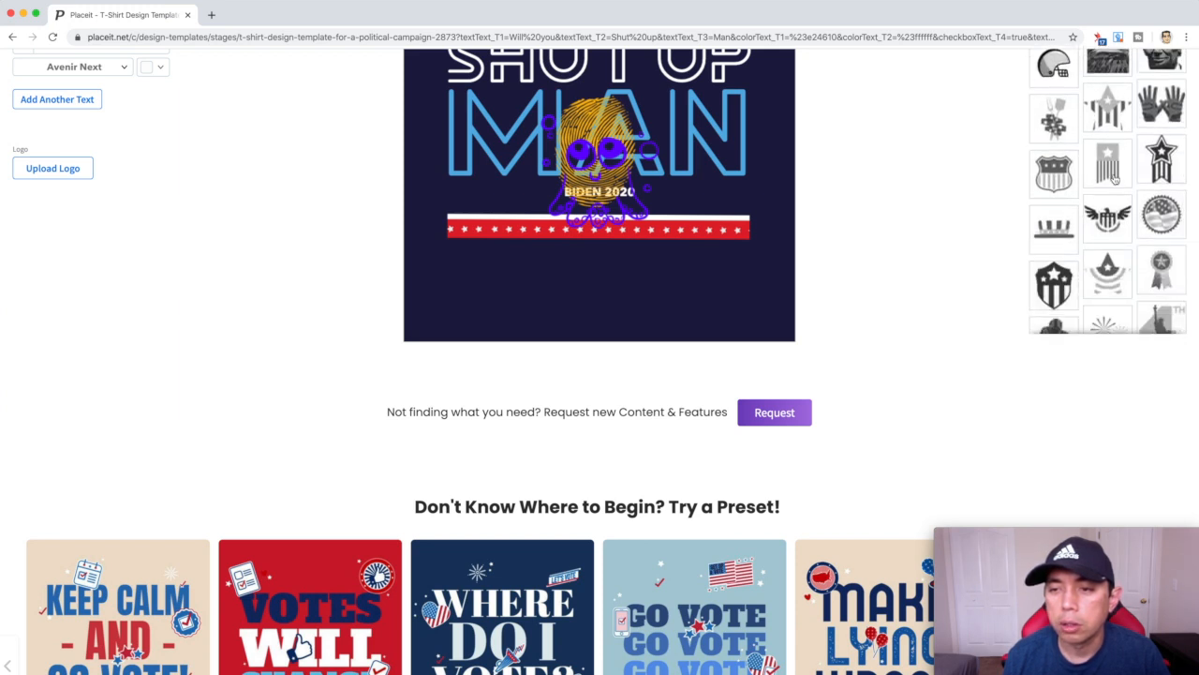
scroll(1115, 179, down, 5)
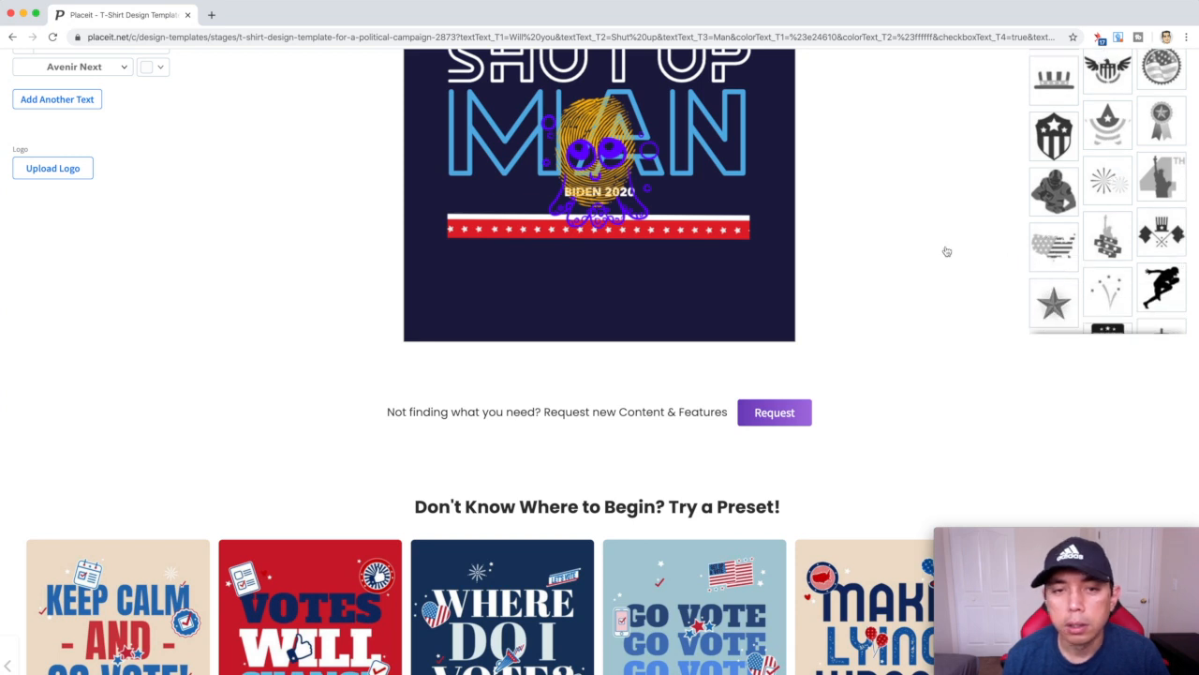
click(1056, 248)
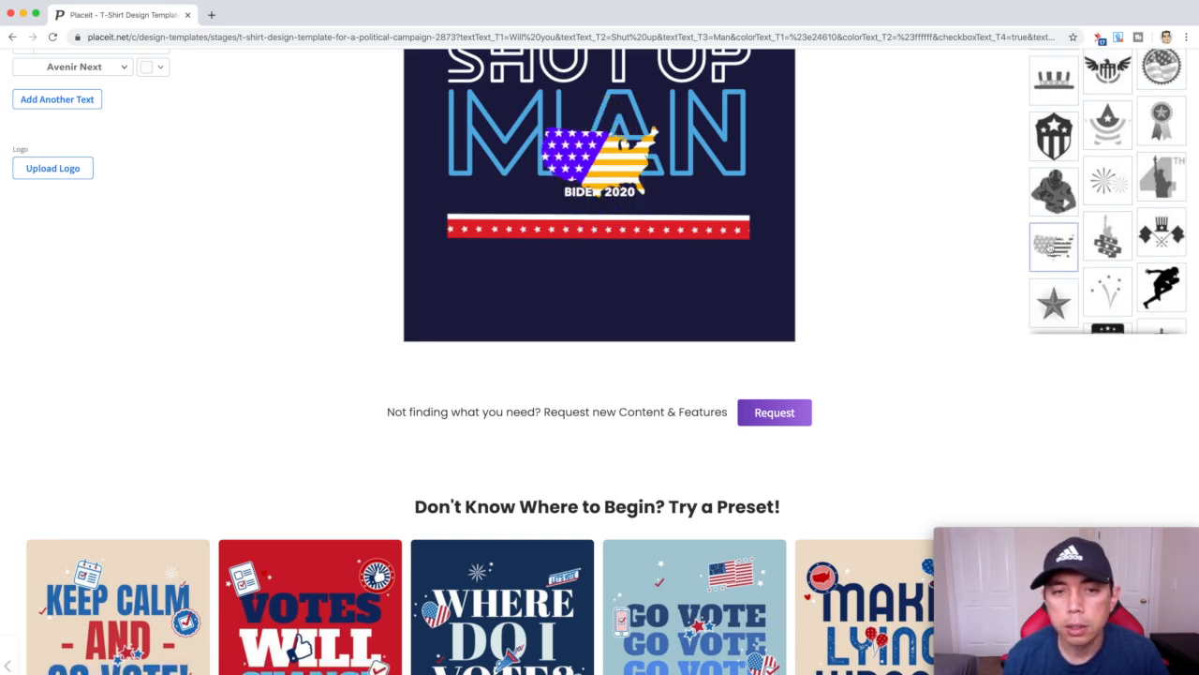
- Move the USA map graphic up from MAN so it overlaps the middle of the upper star band
scroll(672, 184, up, 3)
scroll(671, 183, up, 1)
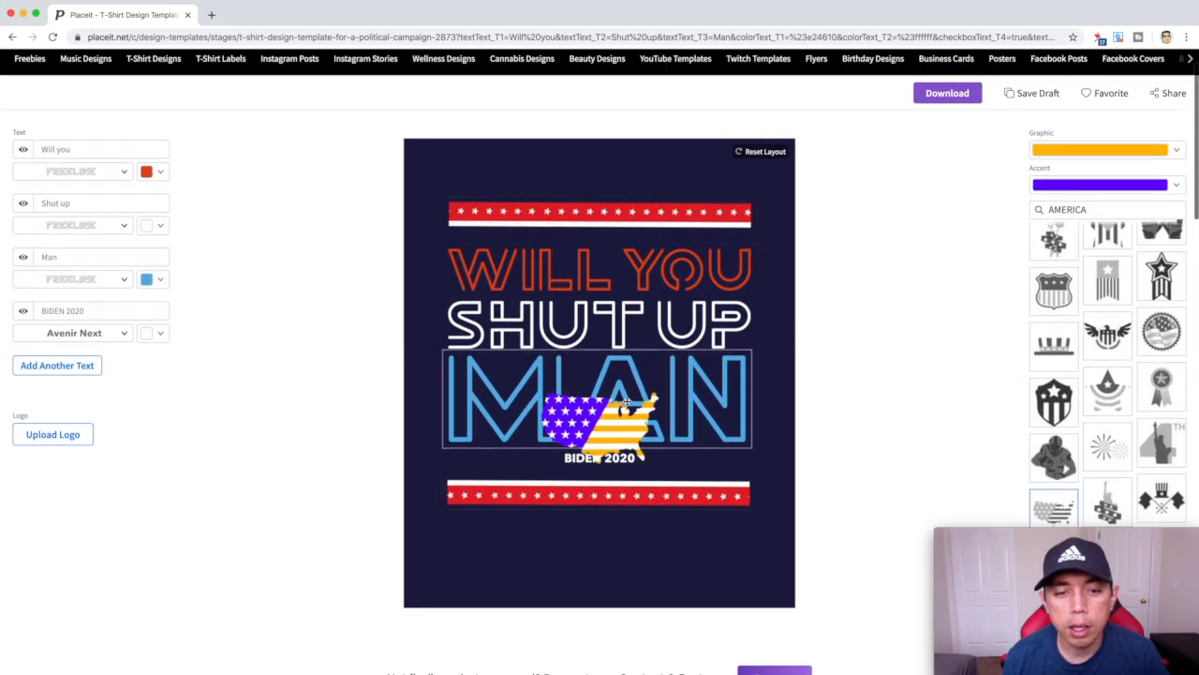
drag(615, 438, 624, 225)
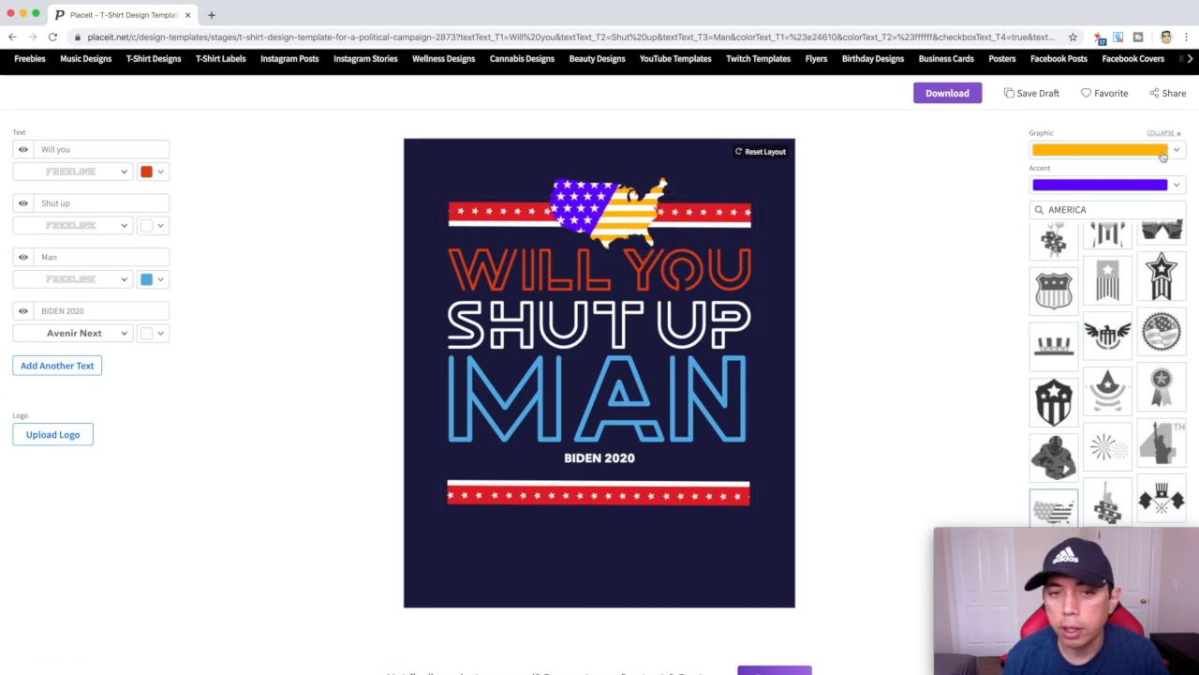
- Recolor the stripes of the USA map graphic orange-red to match the WILL YOU text
scroll(1170, 156, up, 3)
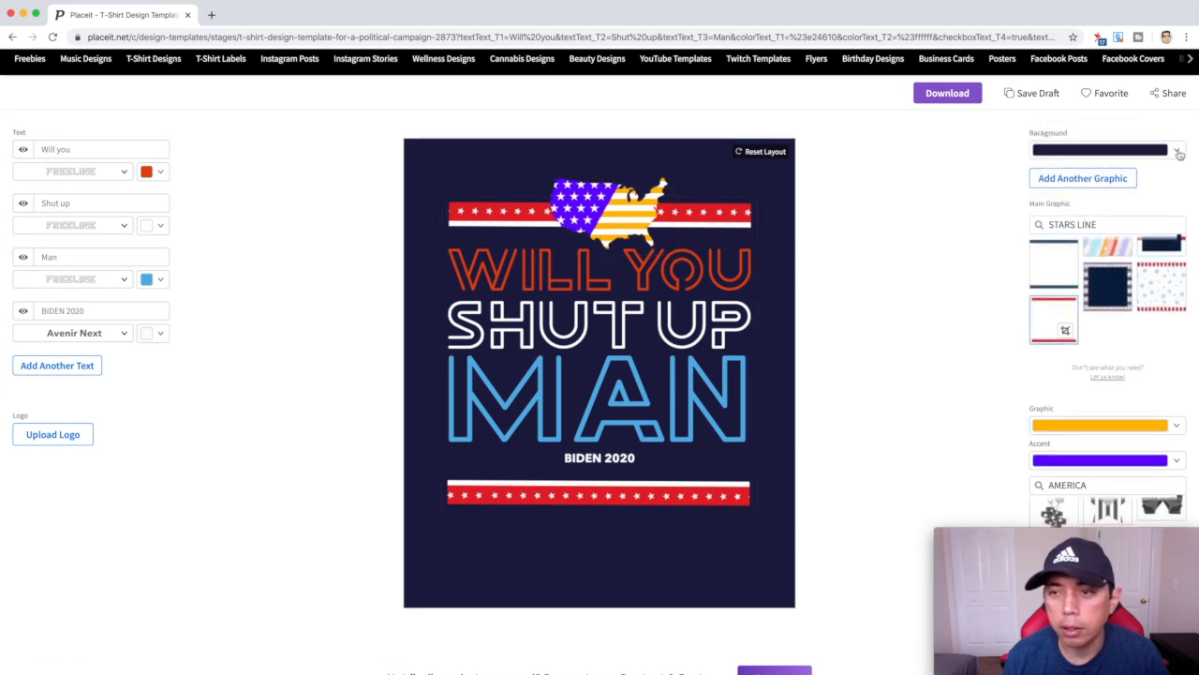
click(1177, 429)
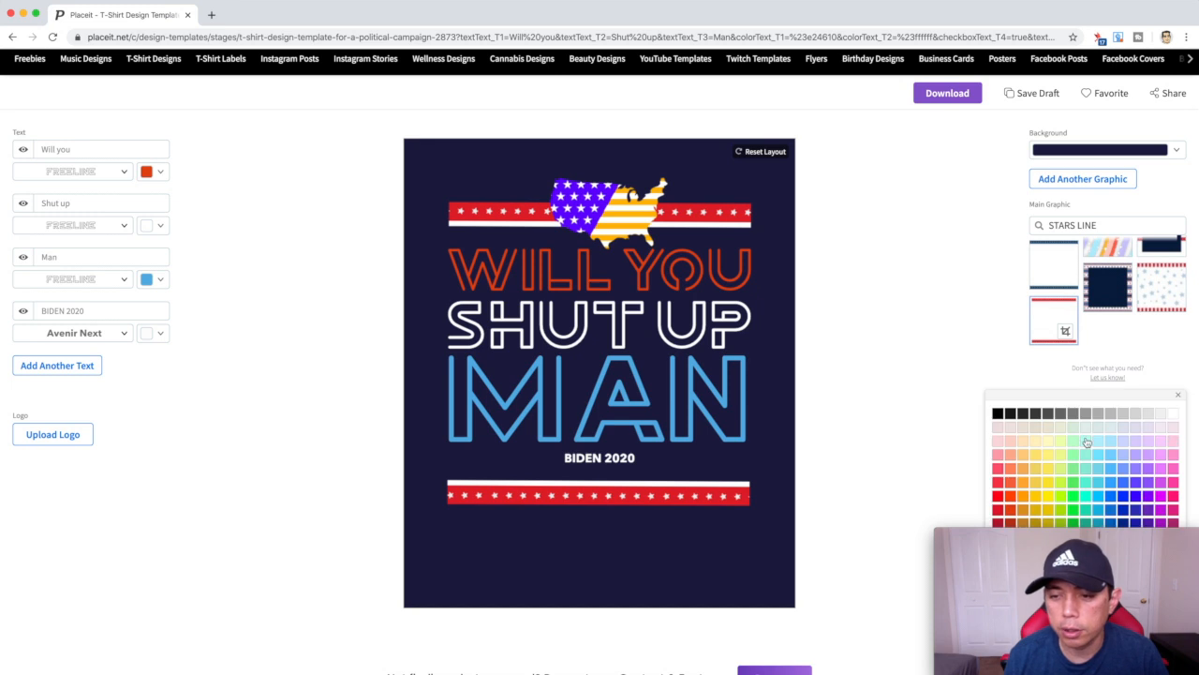
scroll(1086, 443, down, 1)
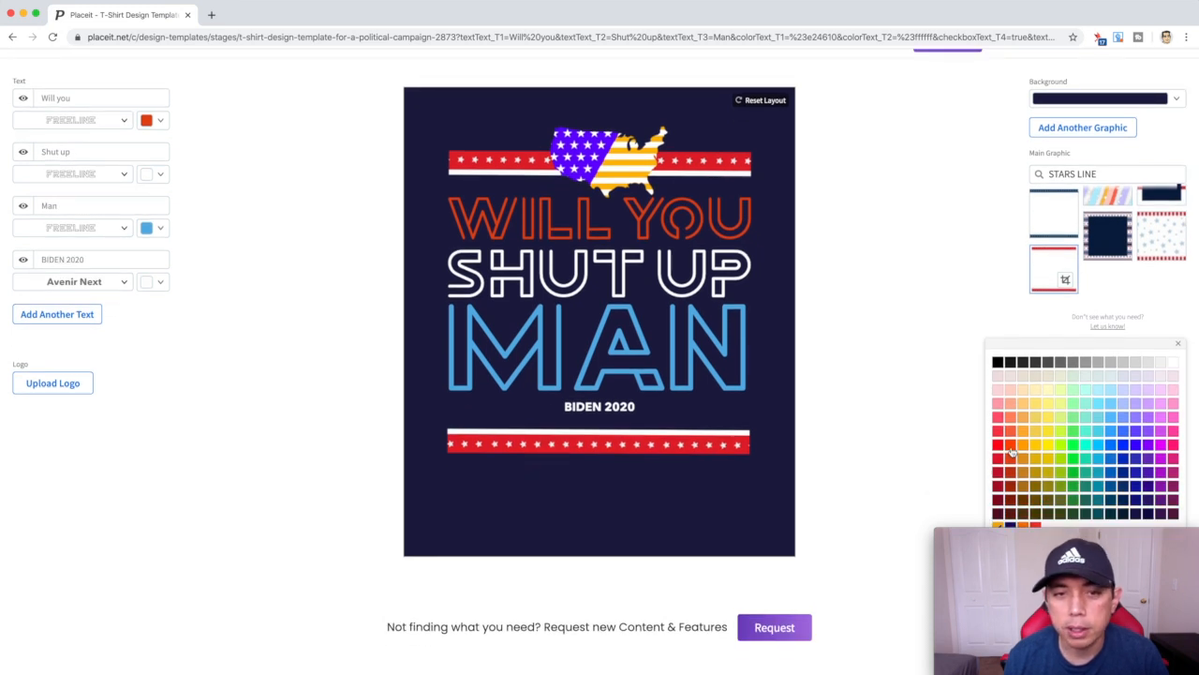
click(1010, 446)
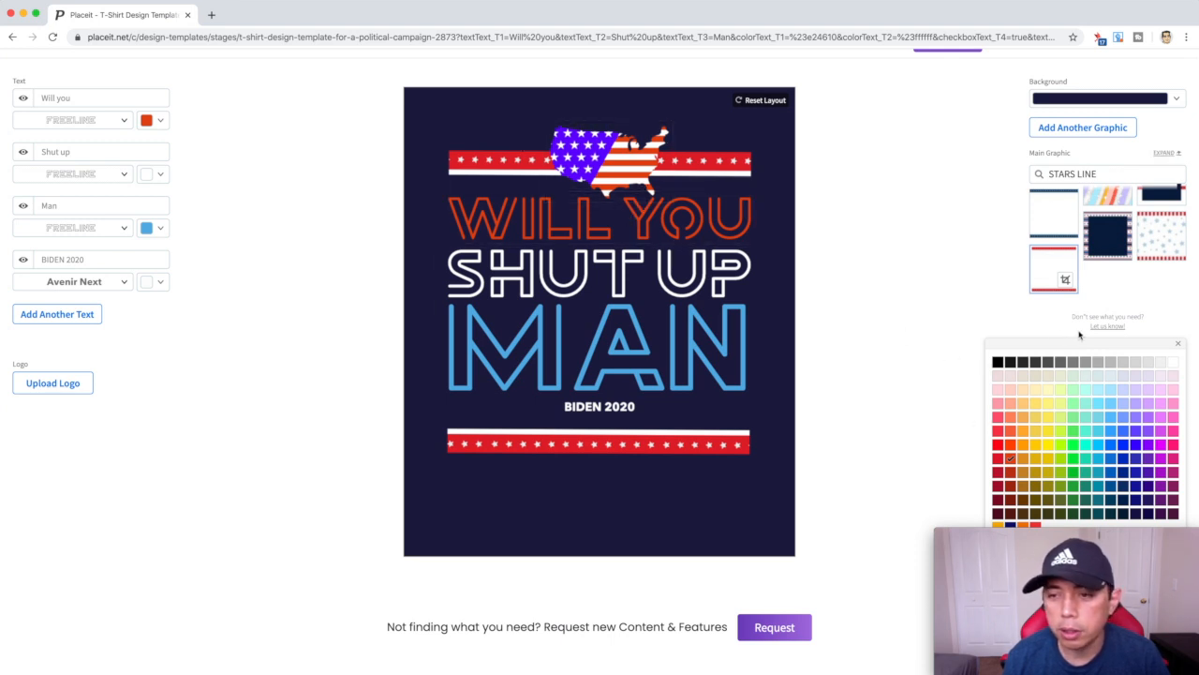
click(1178, 344)
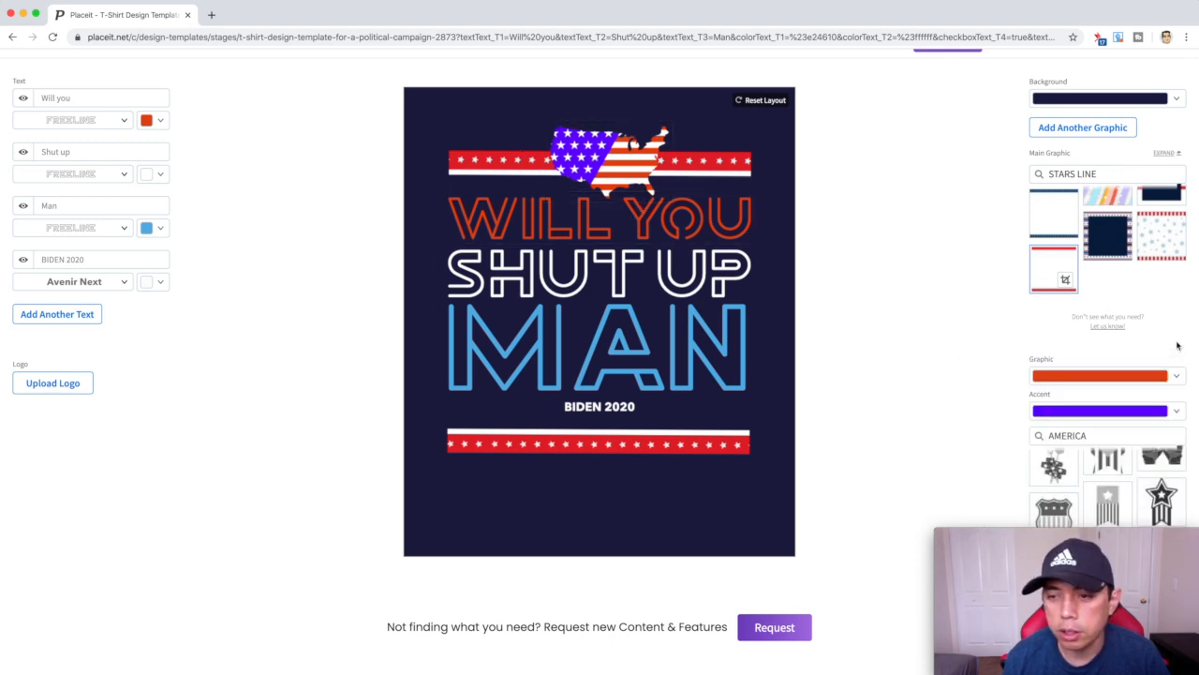
- Try several blue and purple shades for the USA map's star section and settle on a light violet-blue
click(1165, 413)
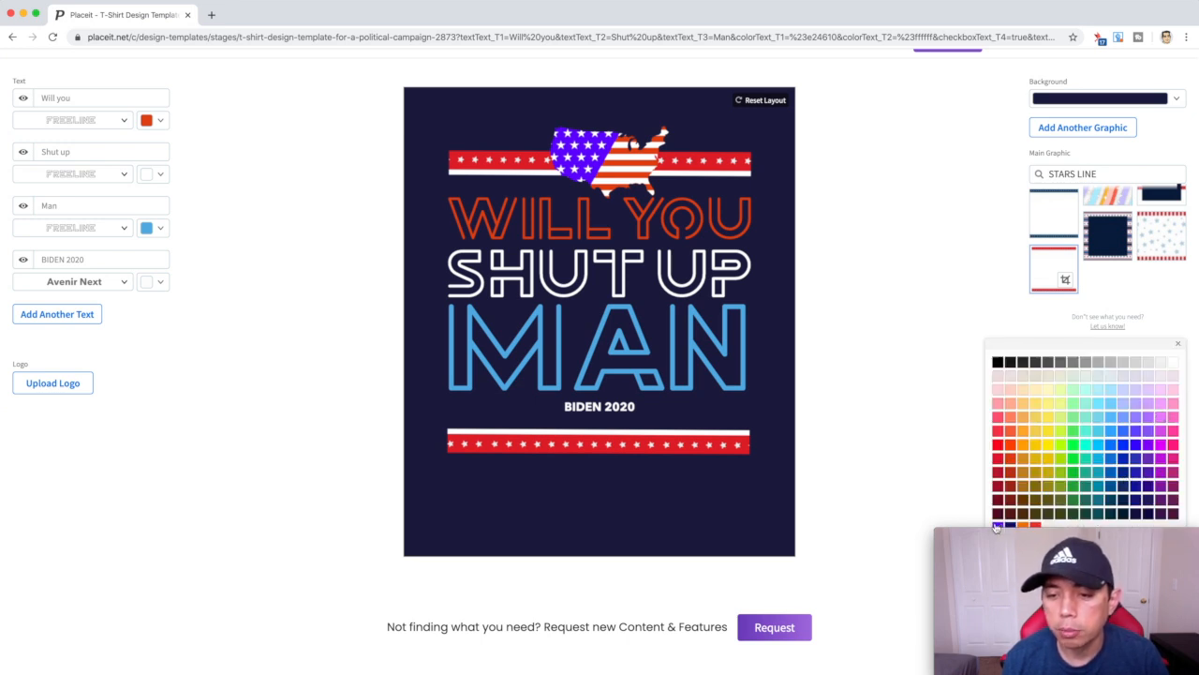
click(1136, 459)
click(1134, 429)
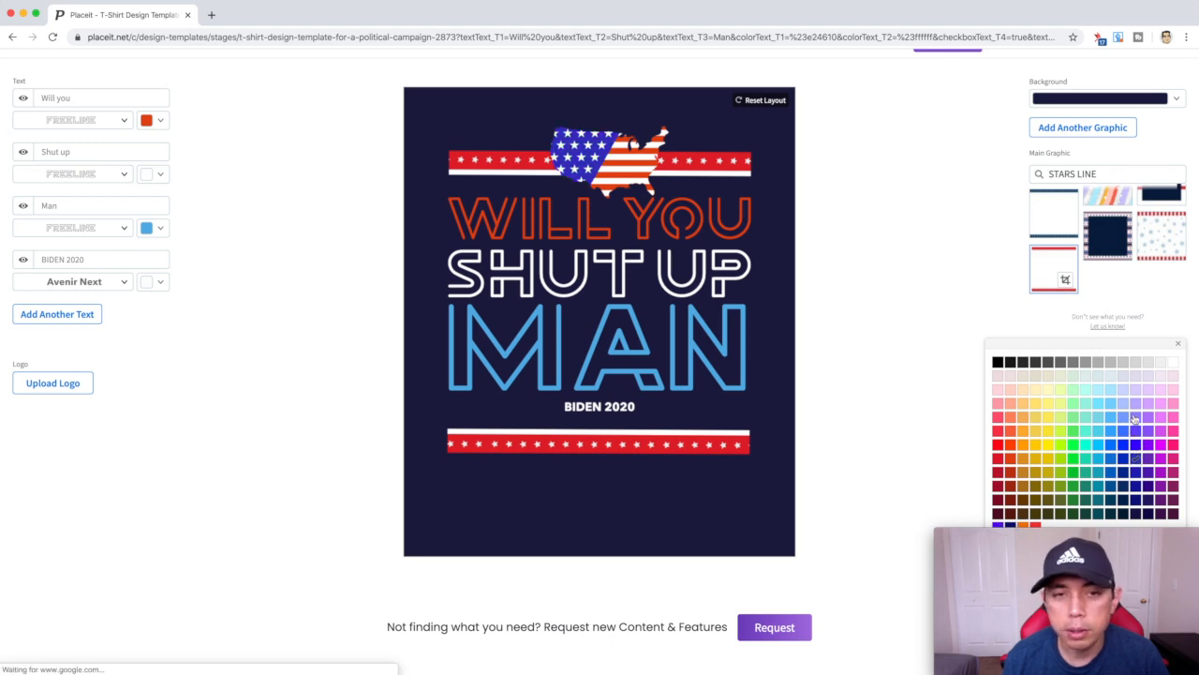
click(1138, 418)
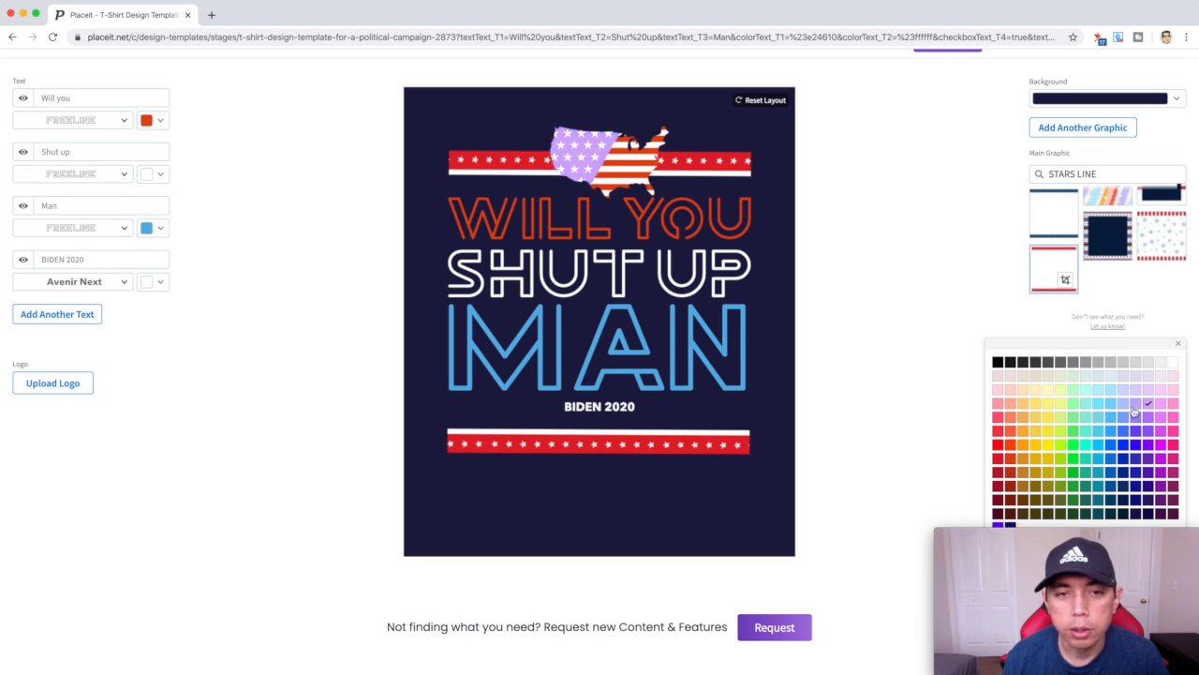
click(1135, 410)
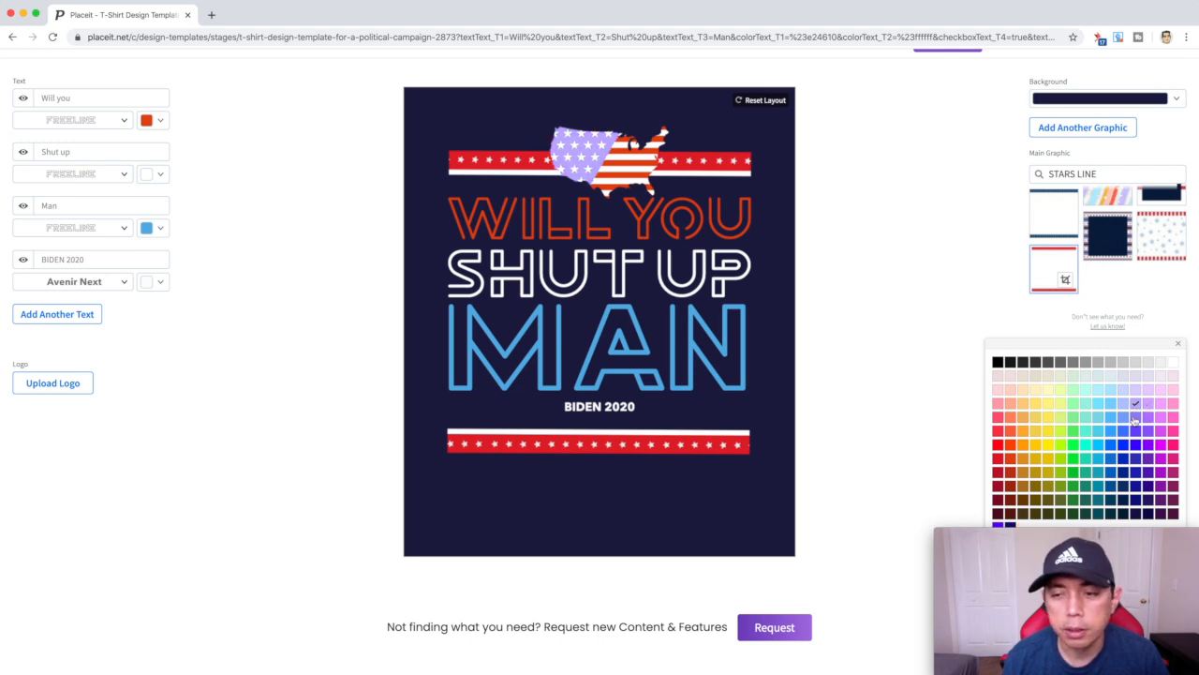
click(1135, 418)
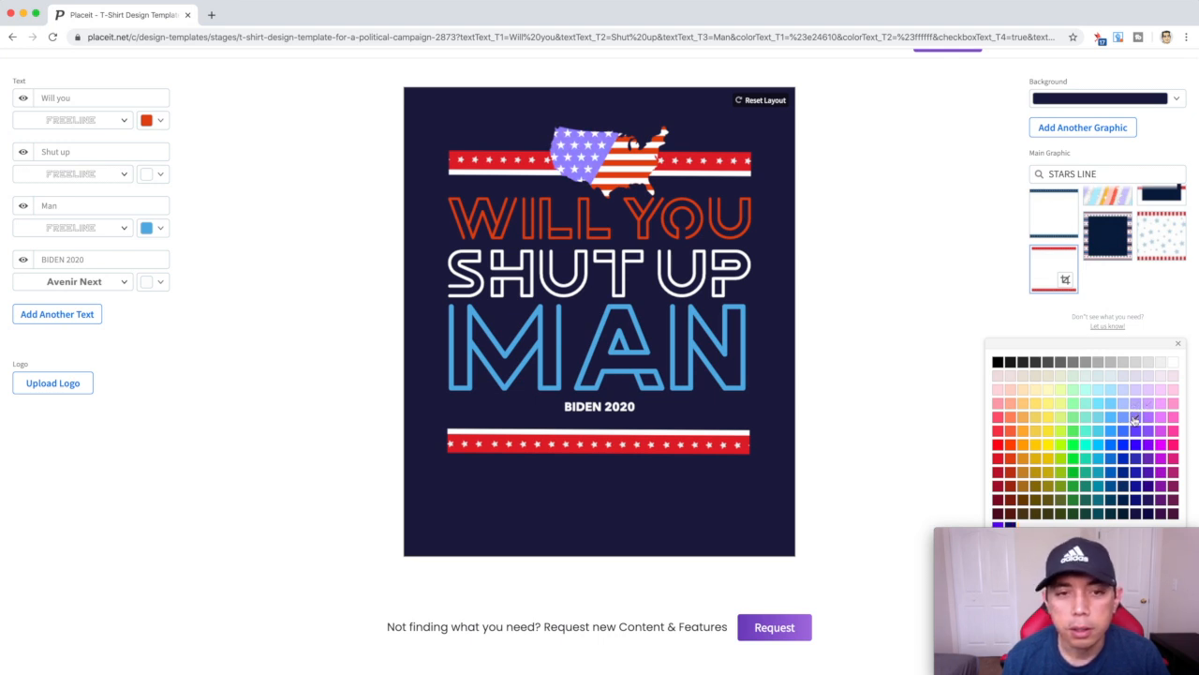
click(1178, 348)
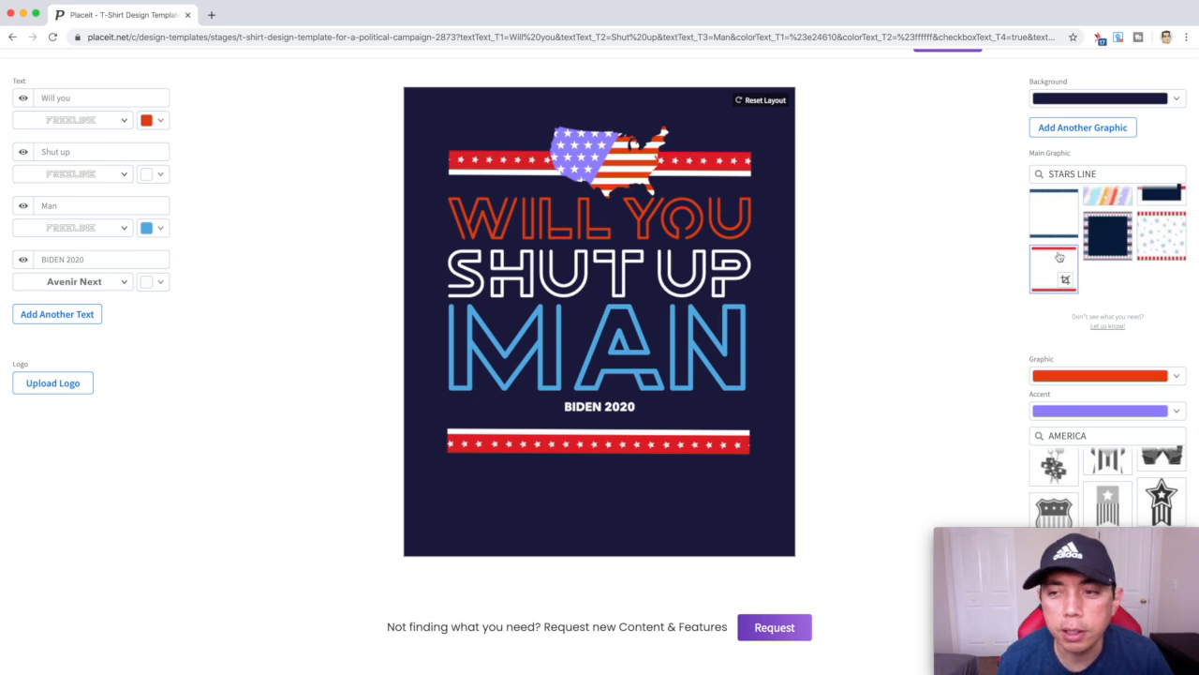
- Make the design's background transparent
scroll(1120, 265, up, 3)
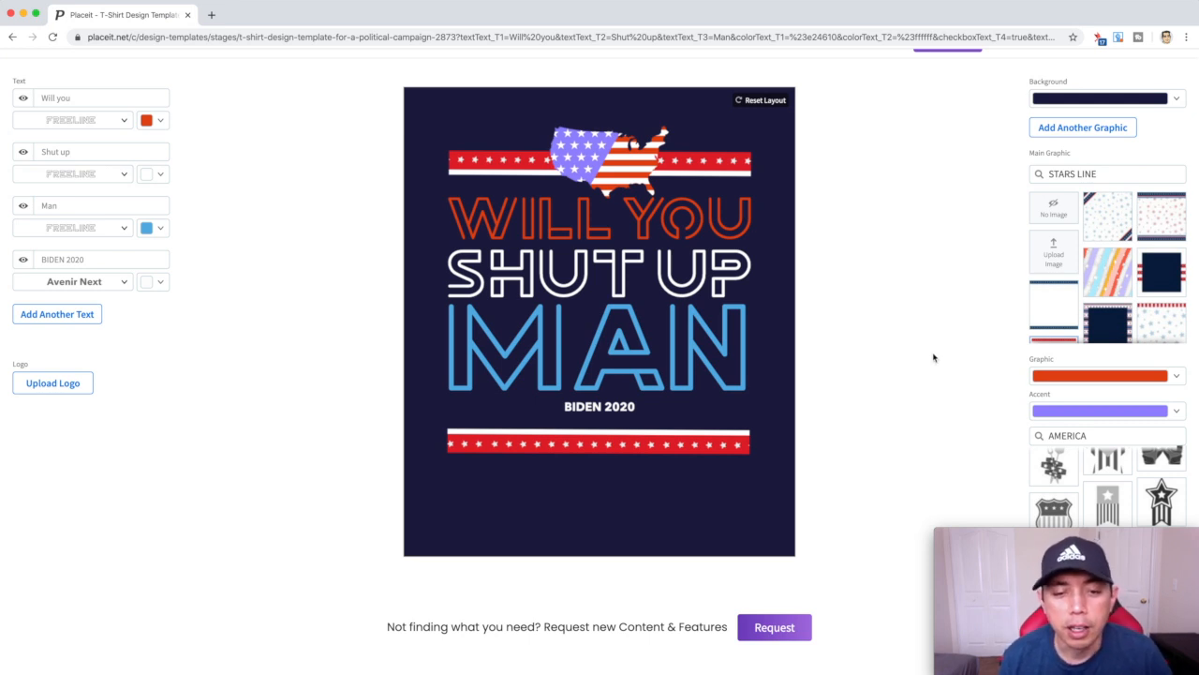
scroll(826, 267, up, 1)
scroll(826, 266, up, 2)
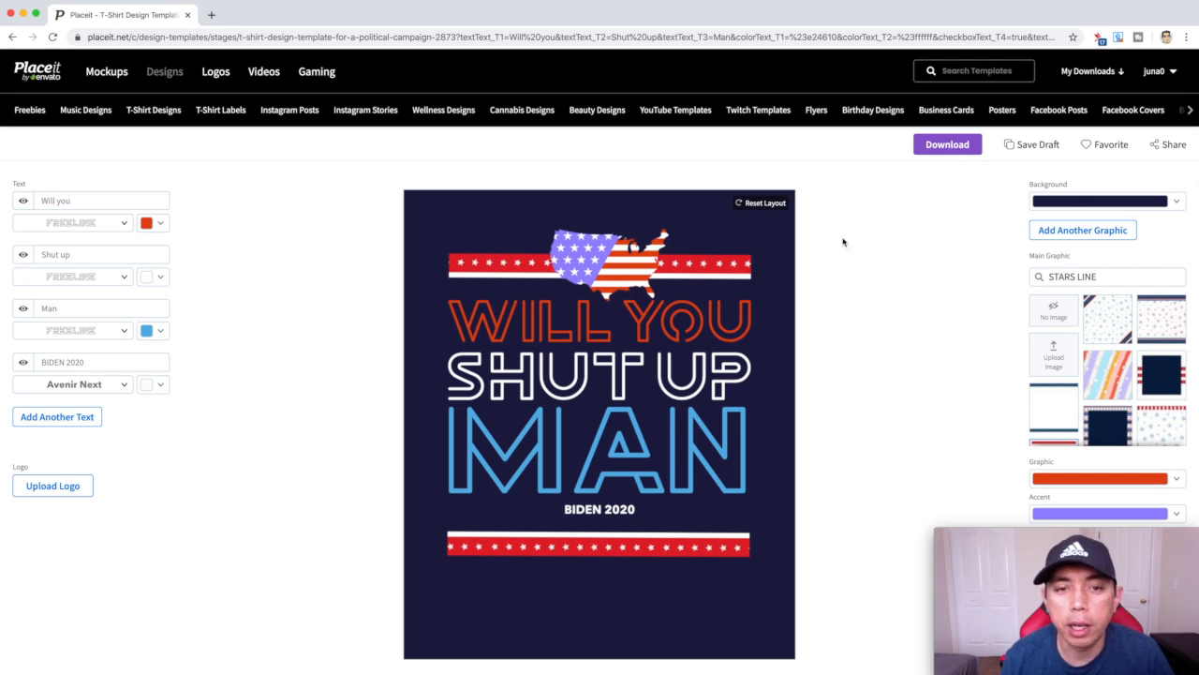
click(1177, 203)
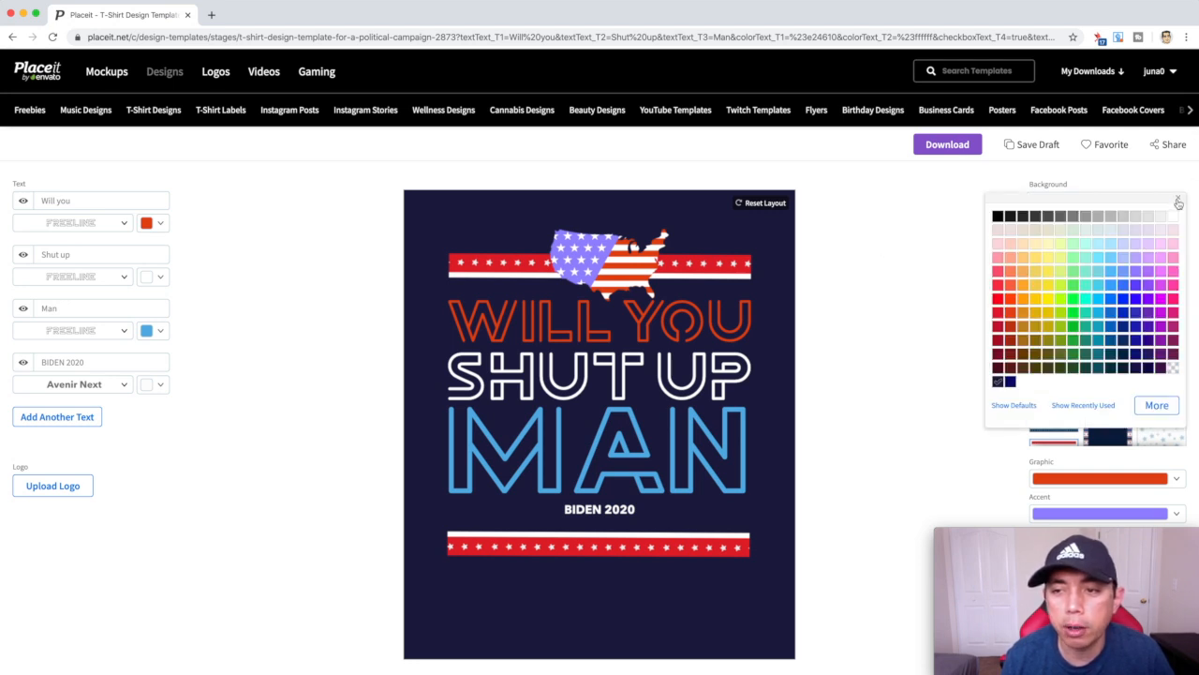
click(1173, 369)
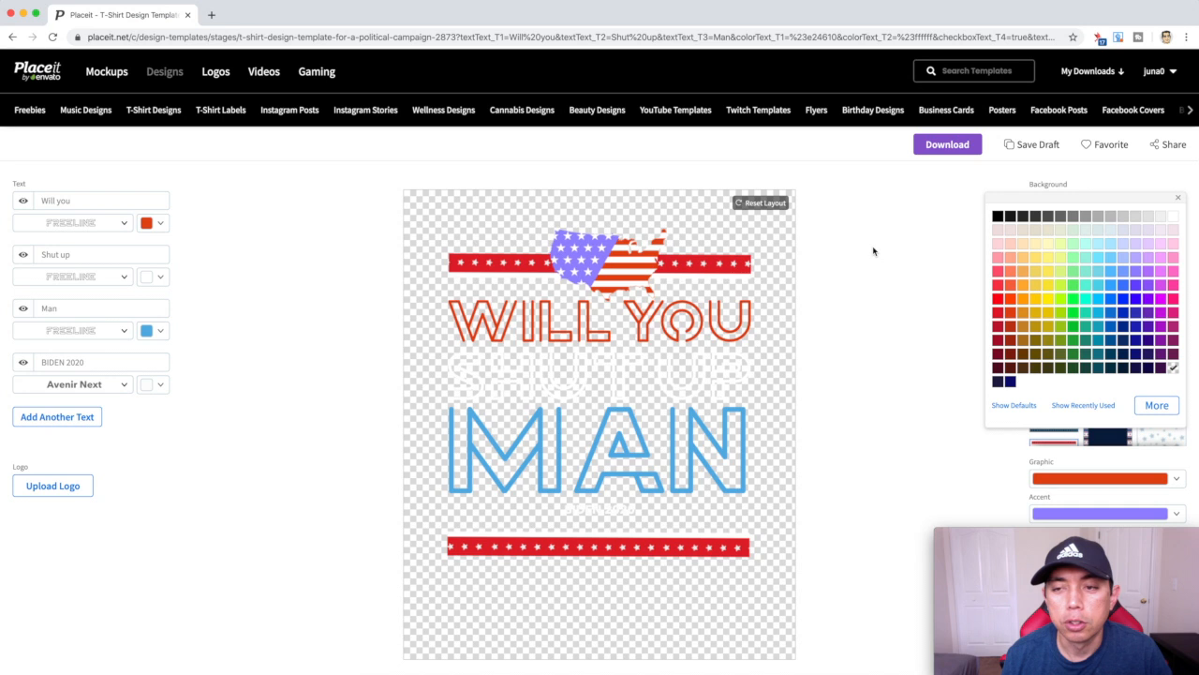
click(1178, 197)
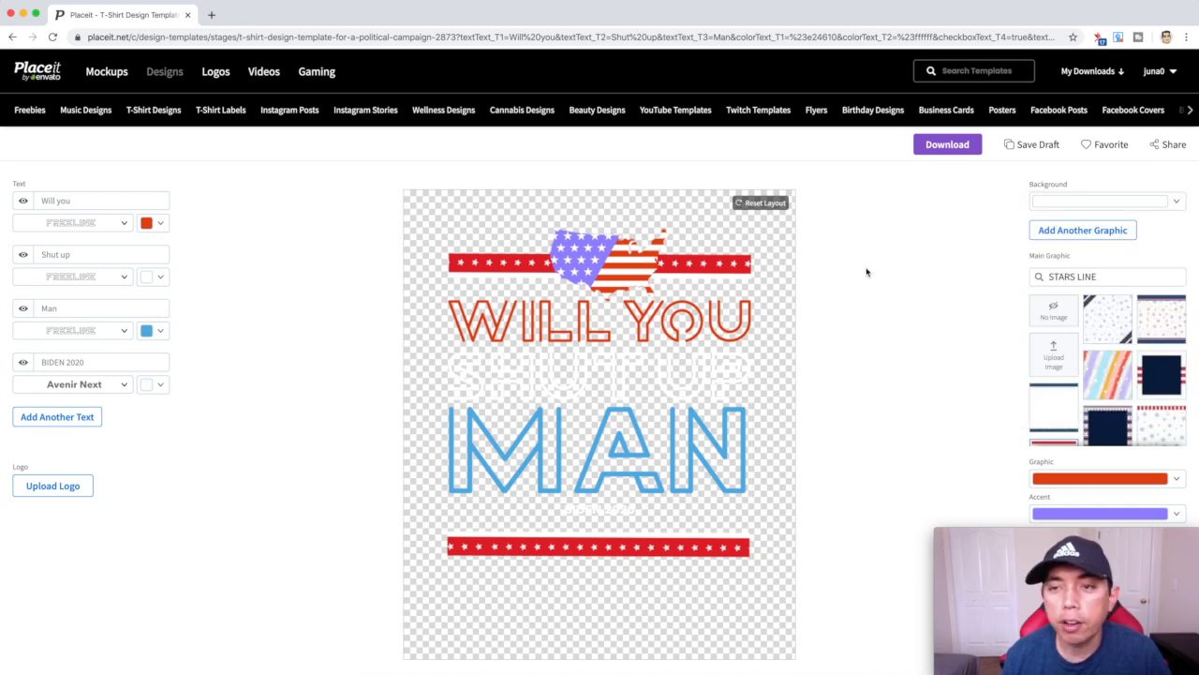
- Download the finished T-shirt design
click(936, 144)
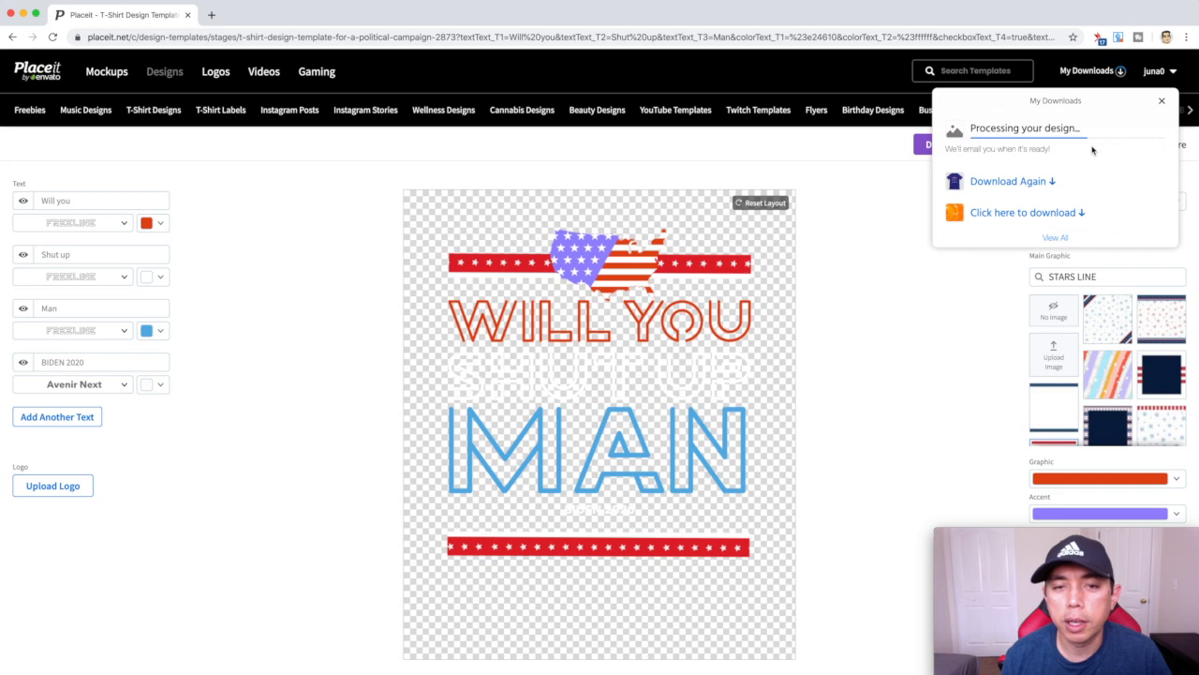
scroll(884, 242, down, 3)
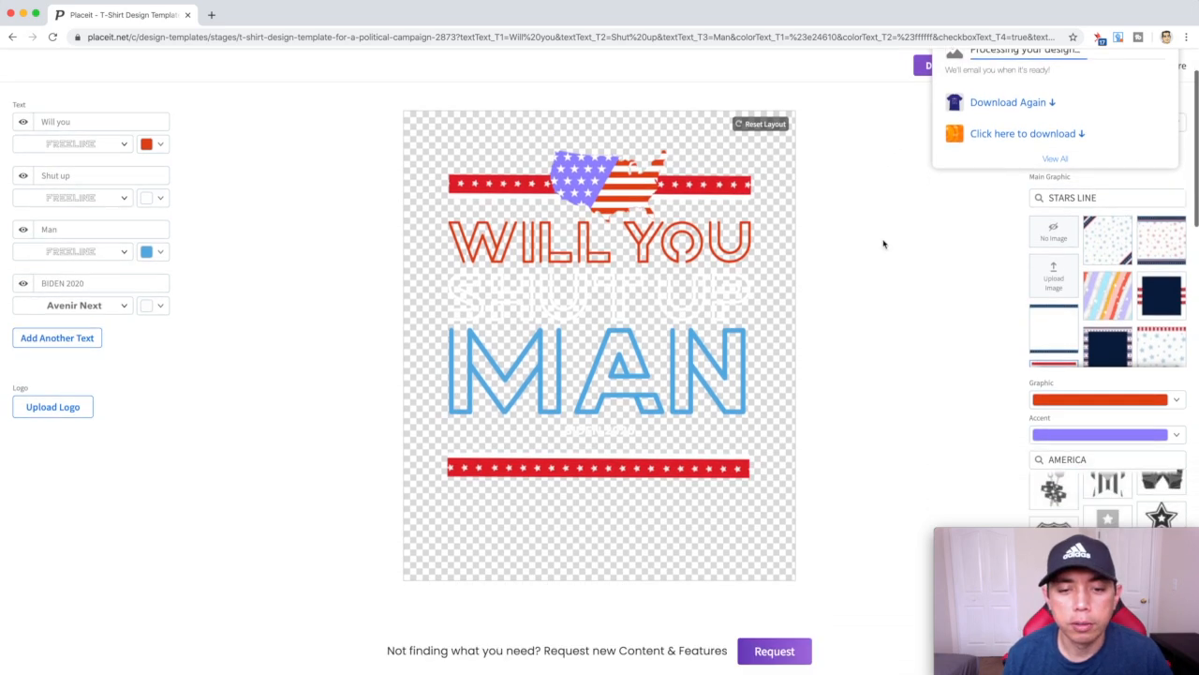
scroll(884, 243, up, 3)
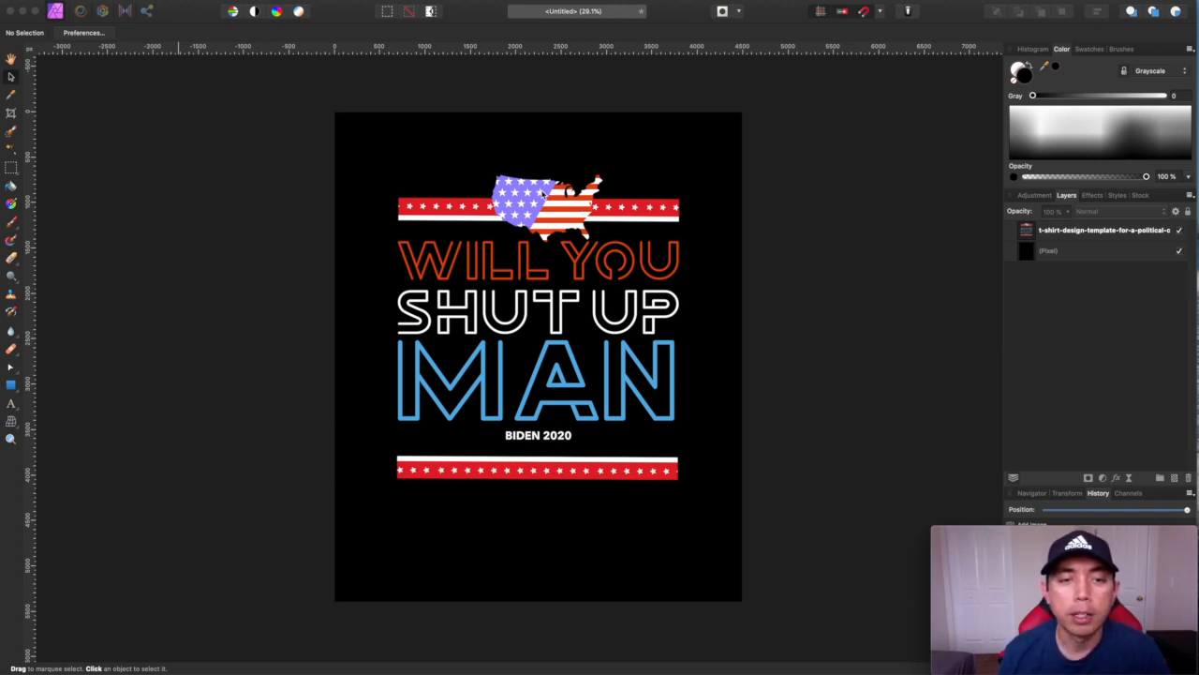
- In Affinity Photo, hide the black pixel layer beneath the design to check its transparency, and show the layer again
click(380, 120)
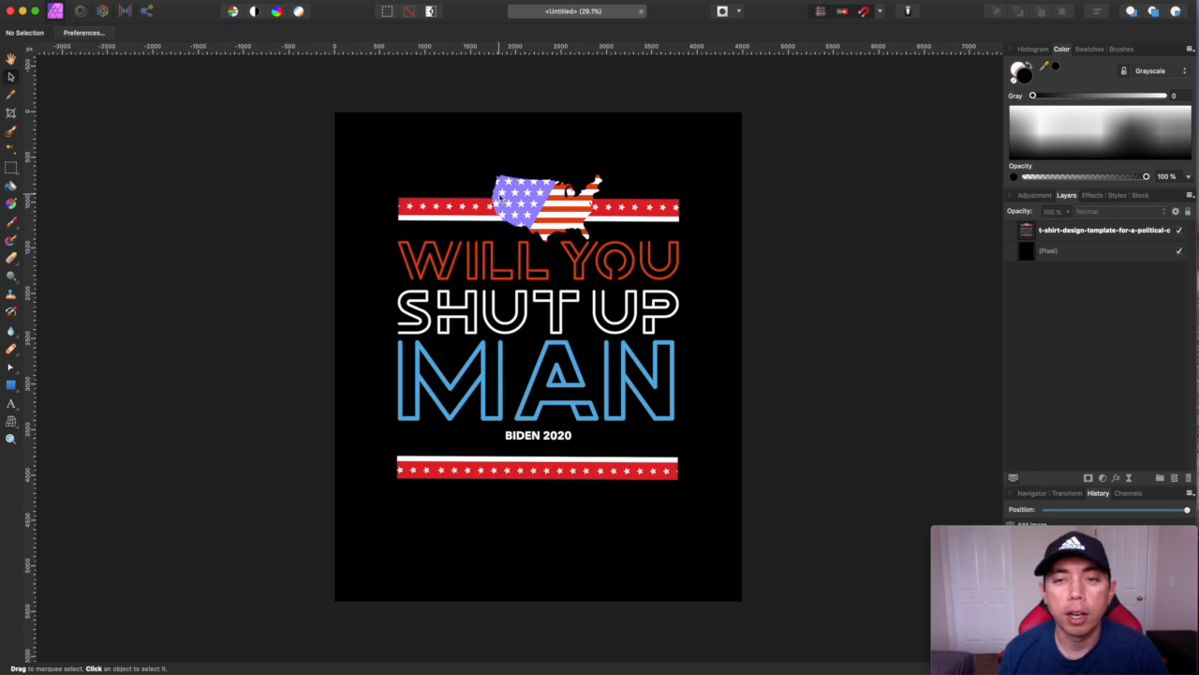
click(1179, 251)
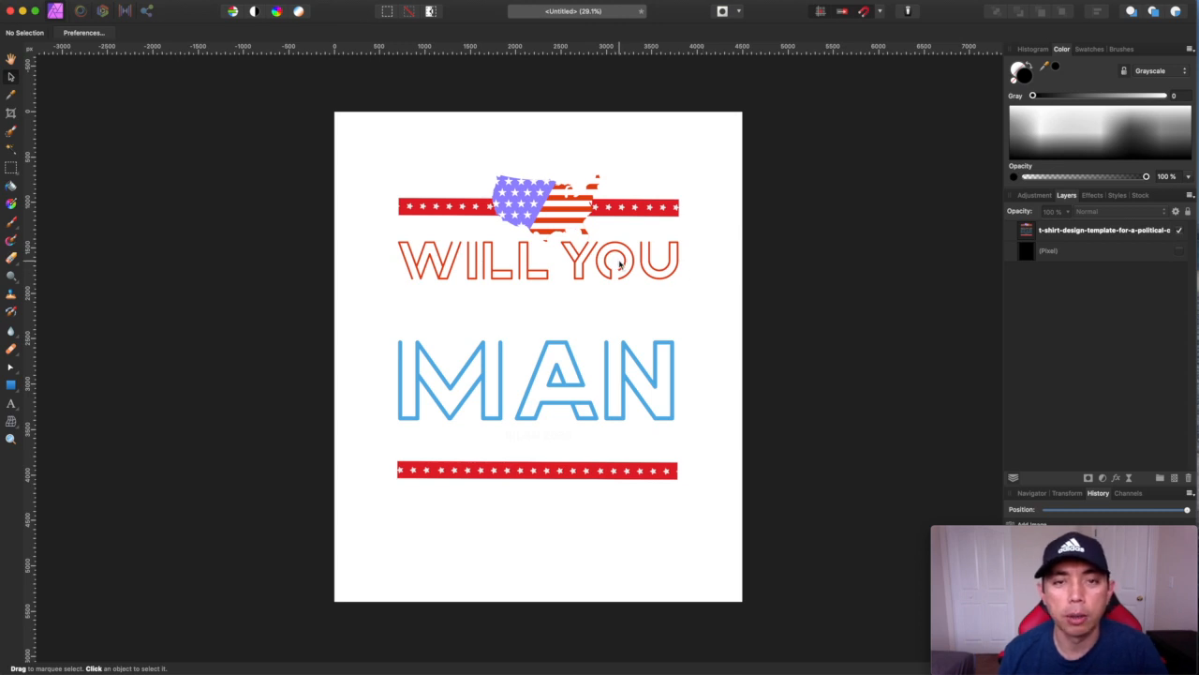
click(1179, 251)
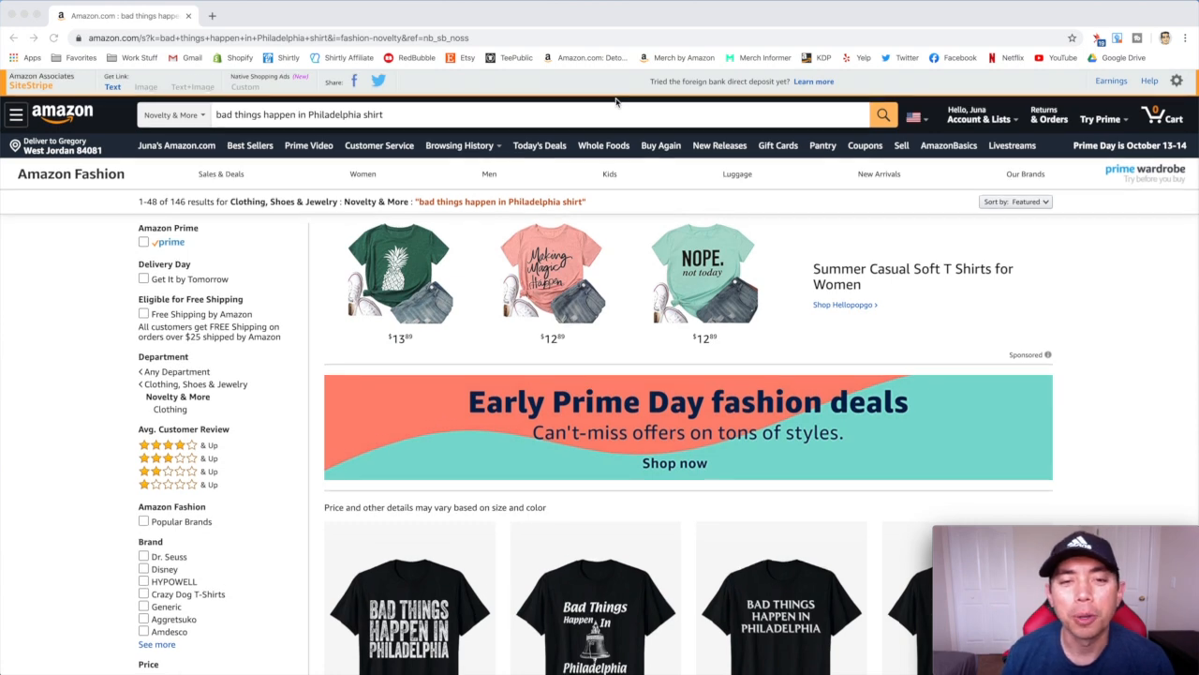
- Examine Amazon's results for "bad things happen in Philadelphia shirt", comparing the shirt designs, prices and sales ranks
scroll(617, 101, down, 3)
scroll(617, 102, down, 4)
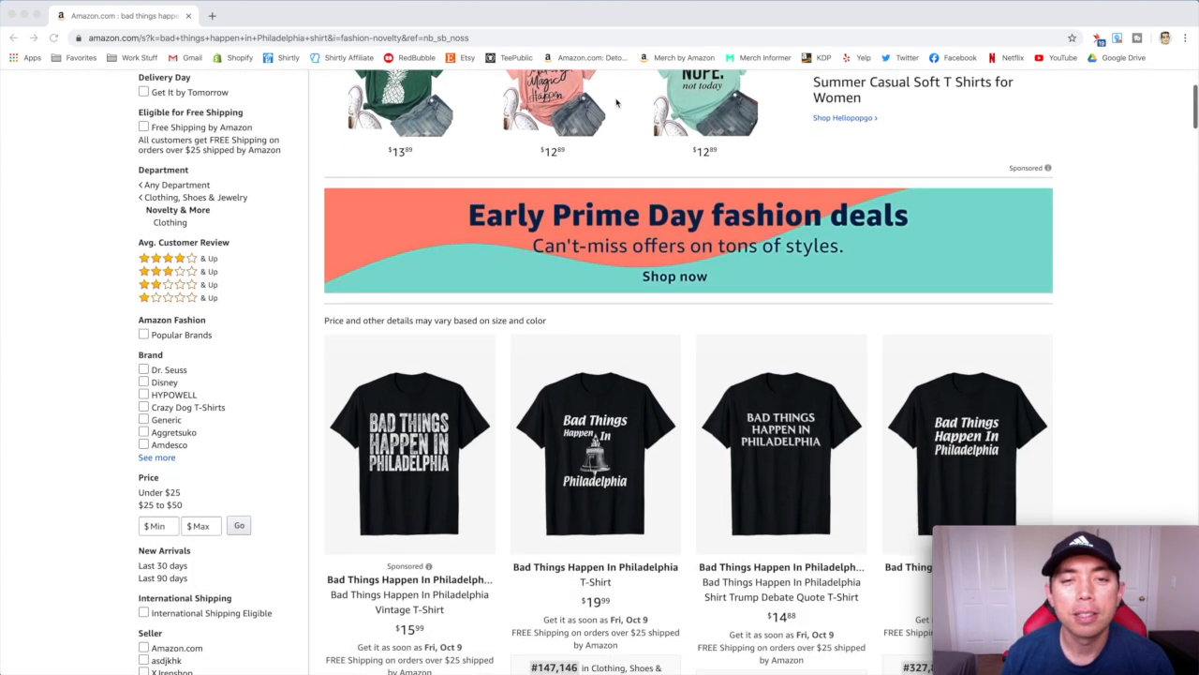
scroll(617, 101, up, 1)
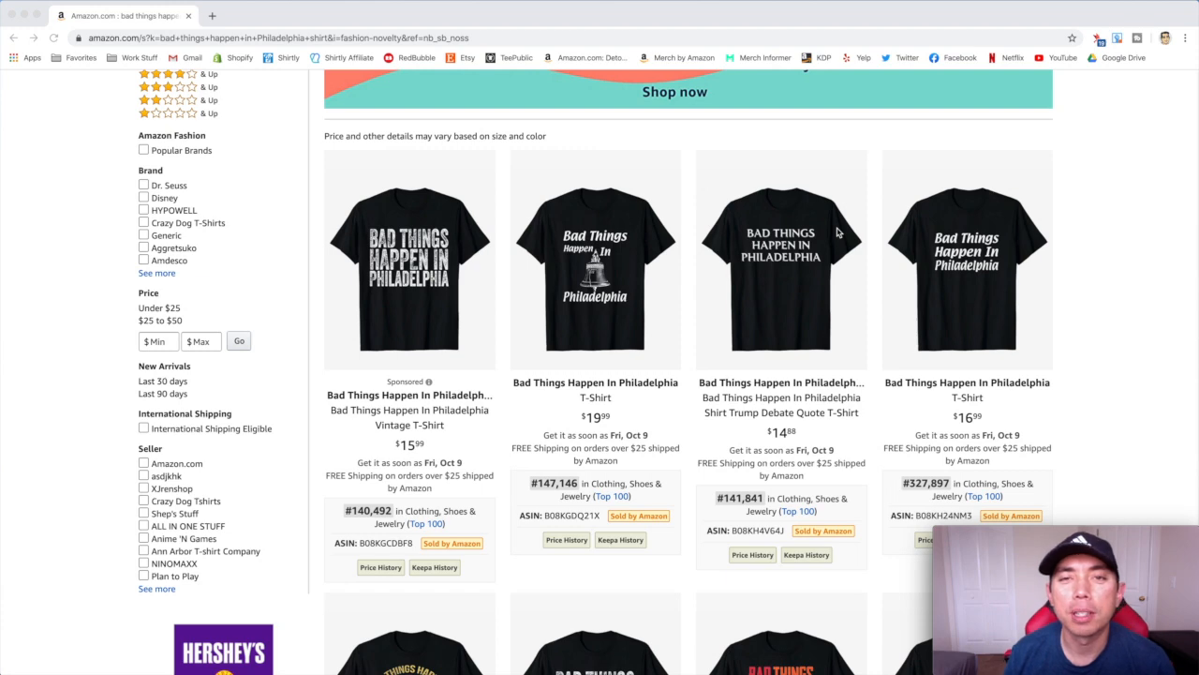
scroll(839, 232, down, 1)
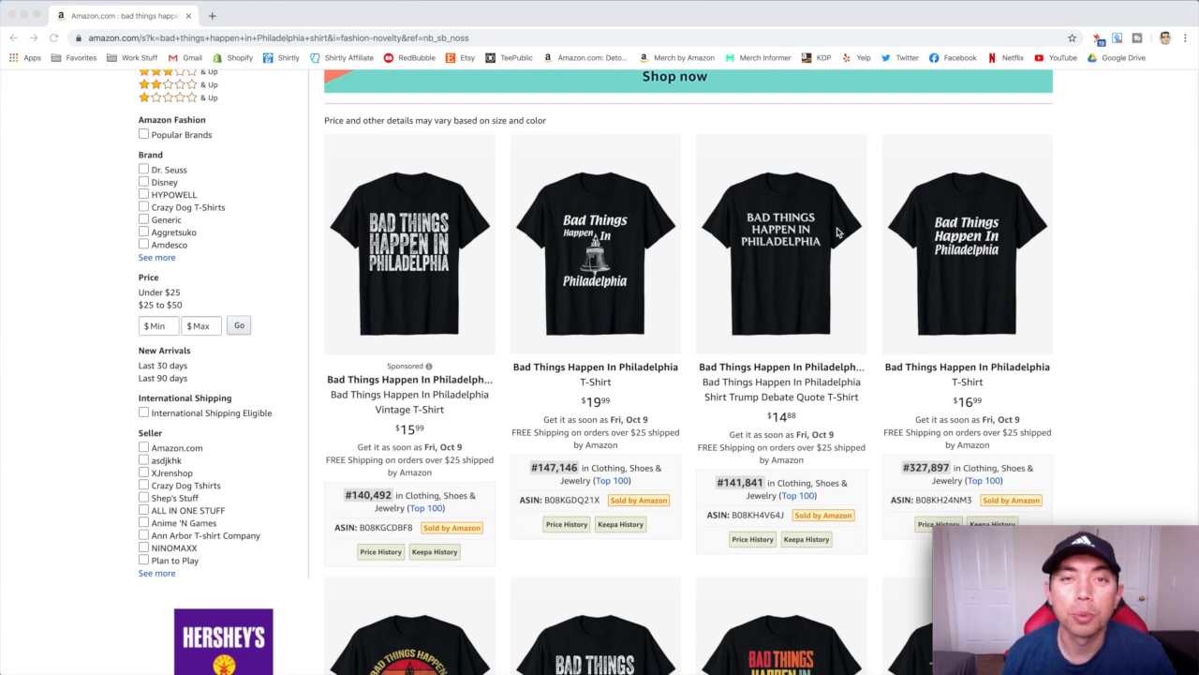
scroll(838, 233, down, 3)
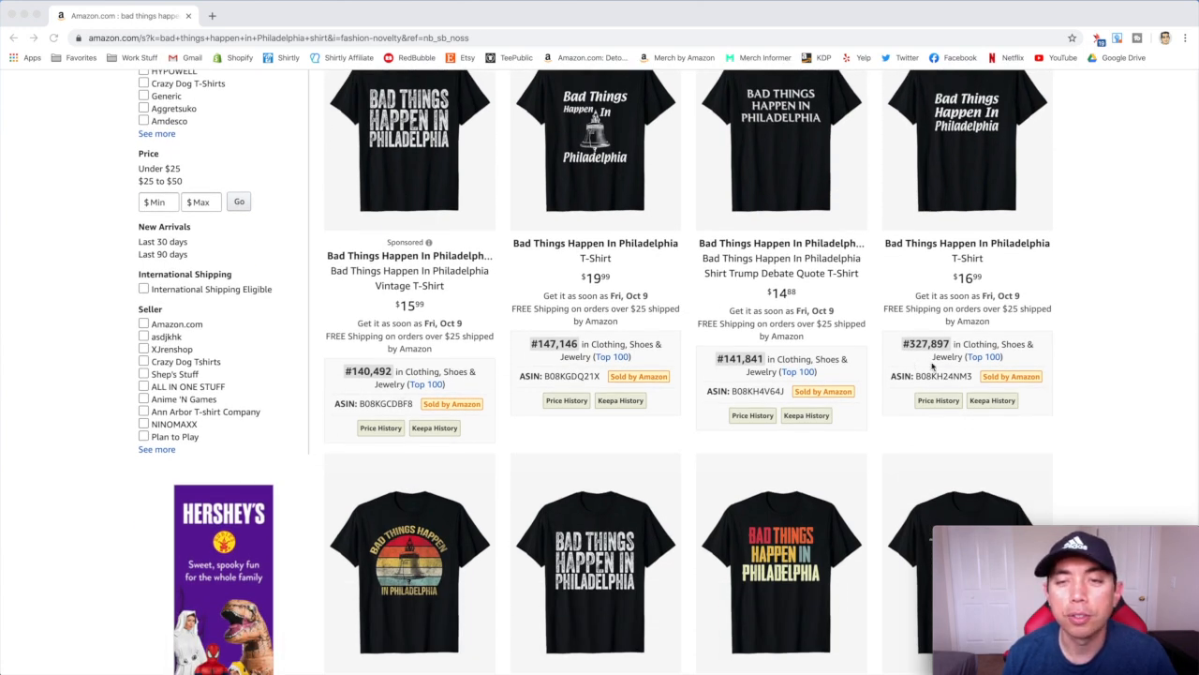
scroll(933, 367, down, 5)
scroll(932, 367, down, 3)
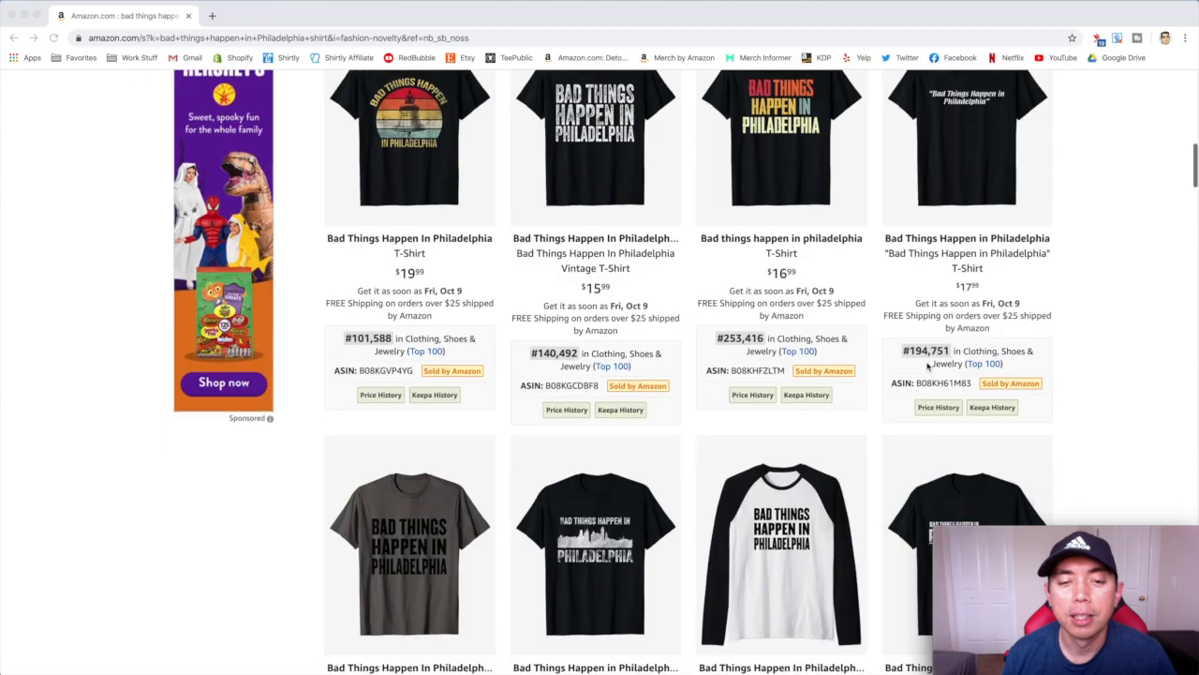
scroll(838, 334, down, 2)
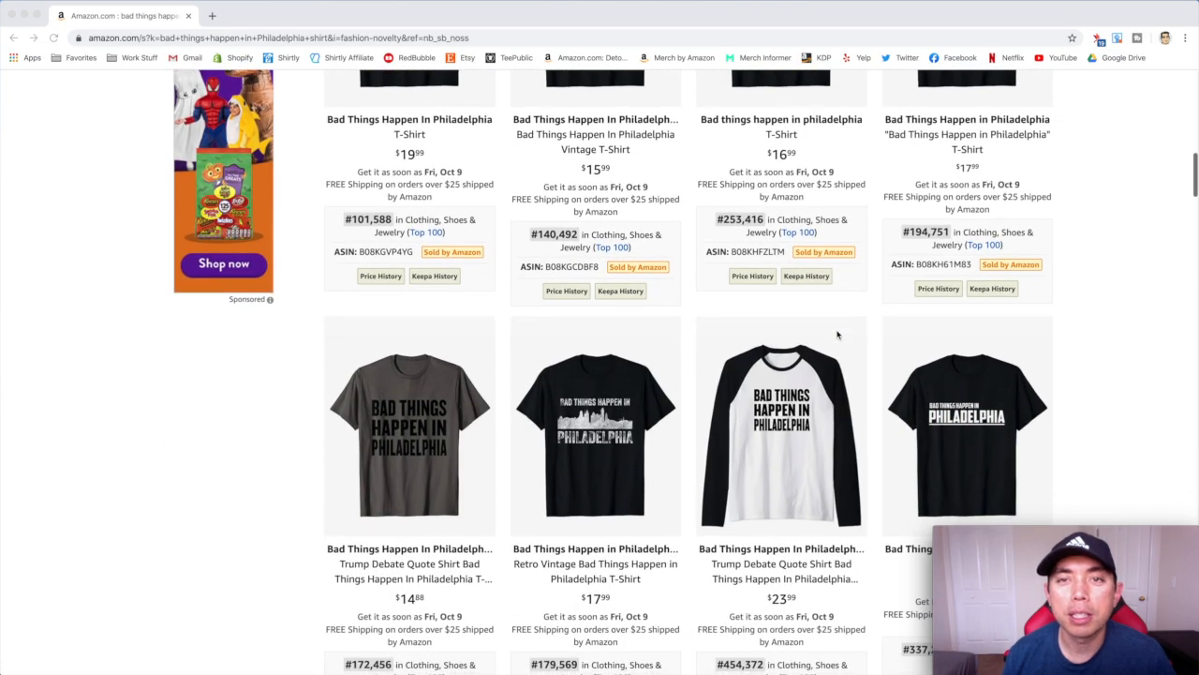
scroll(838, 335, up, 10)
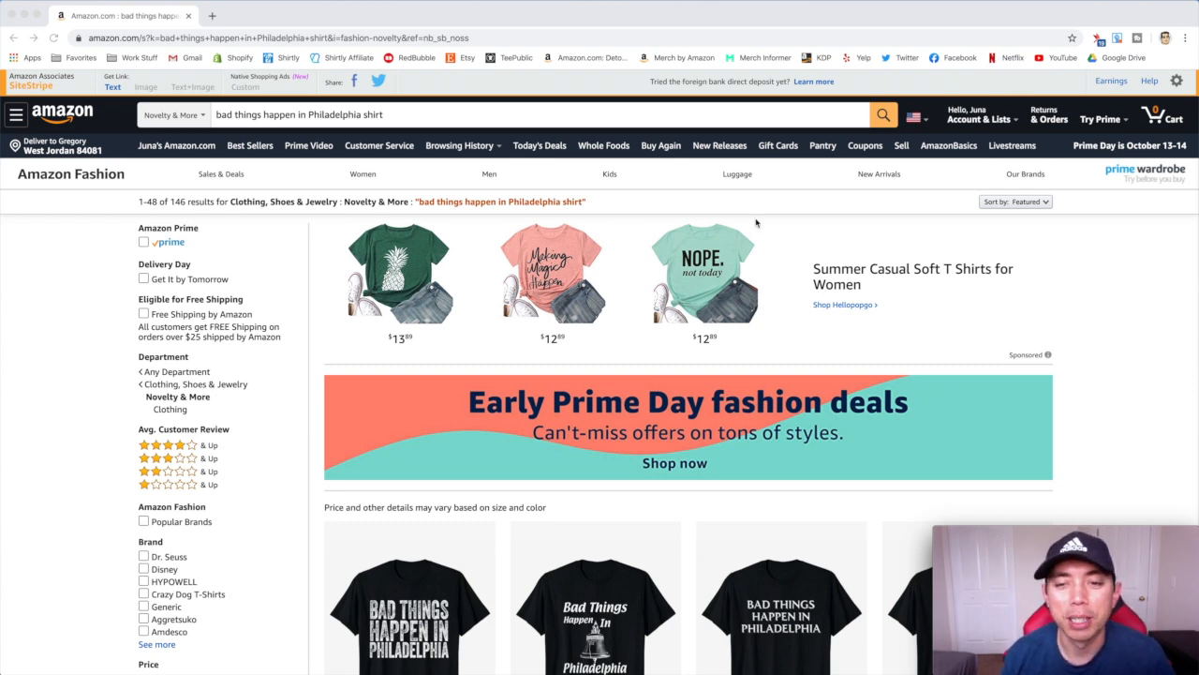
scroll(756, 222, down, 15)
scroll(756, 223, down, 19)
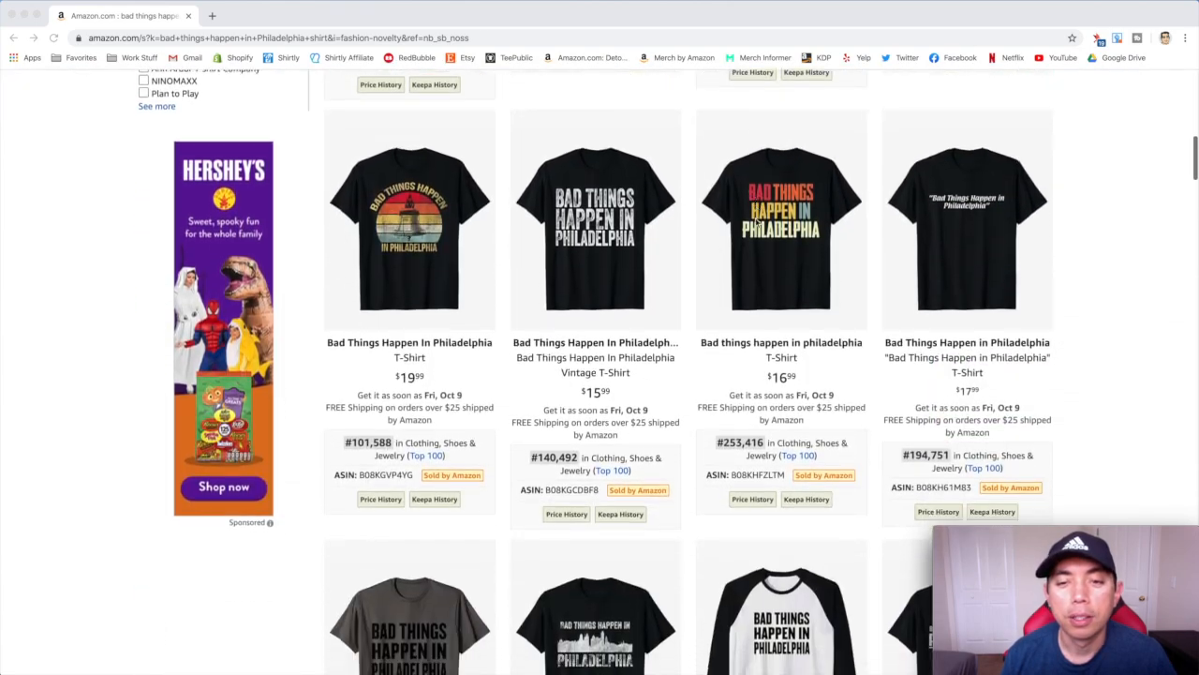
scroll(756, 222, down, 10)
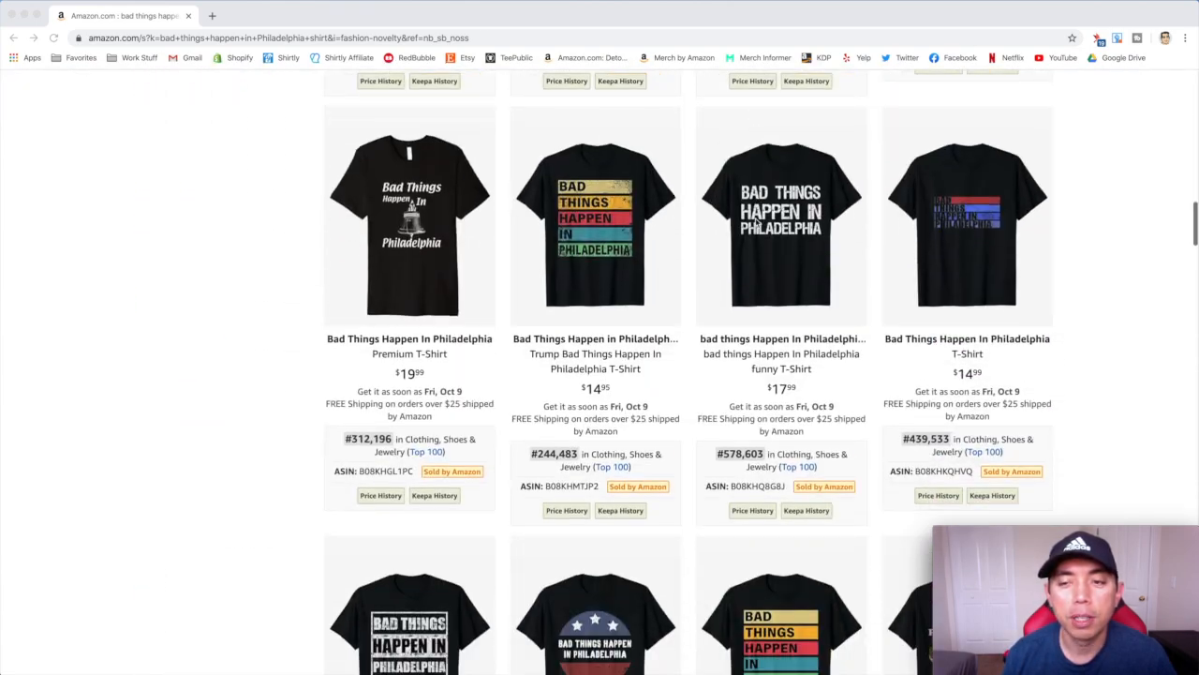
scroll(757, 222, up, 20)
scroll(756, 223, up, 20)
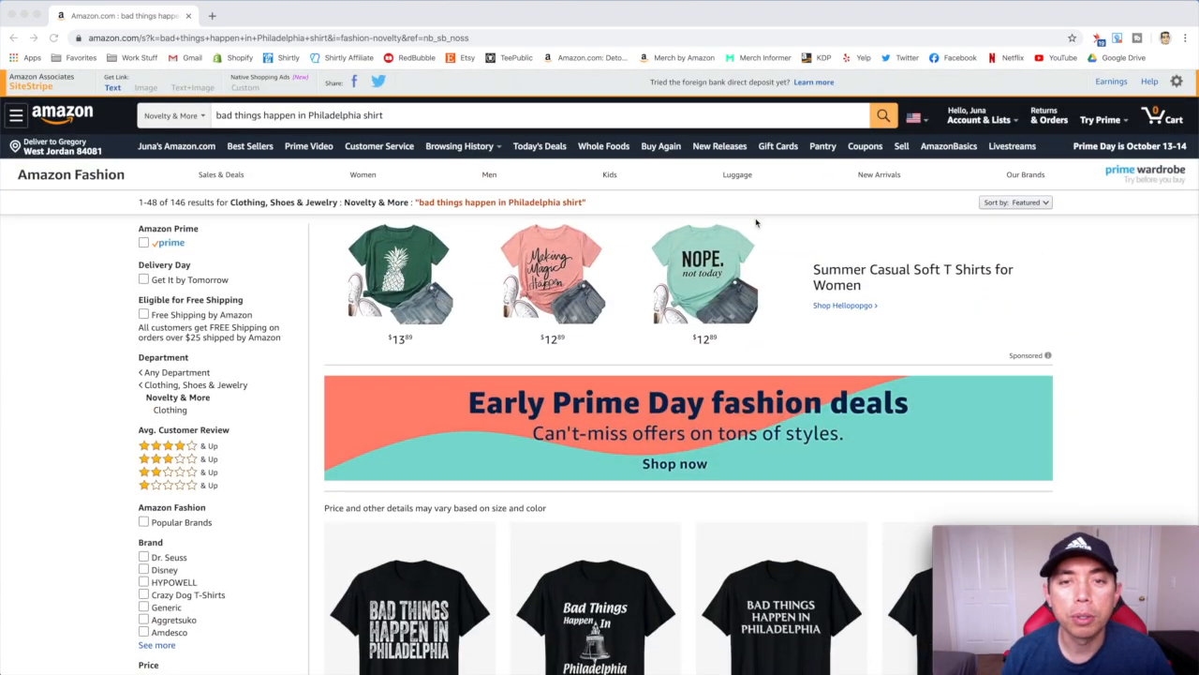
scroll(756, 222, down, 5)
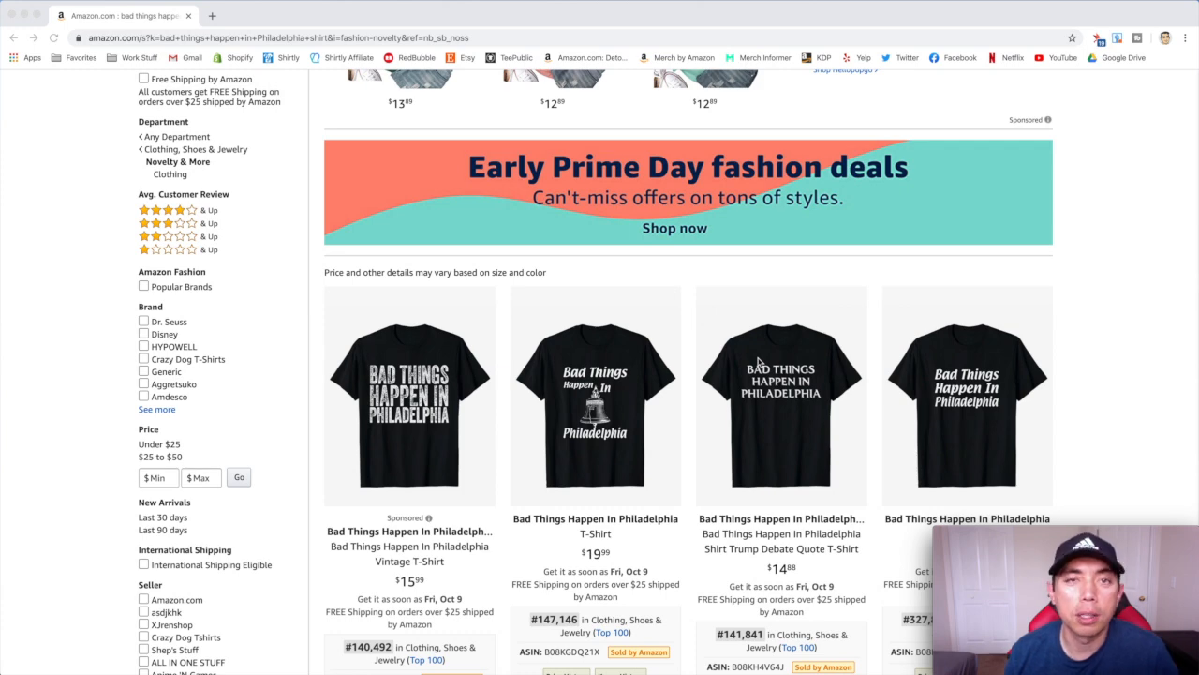
scroll(759, 363, down, 2)
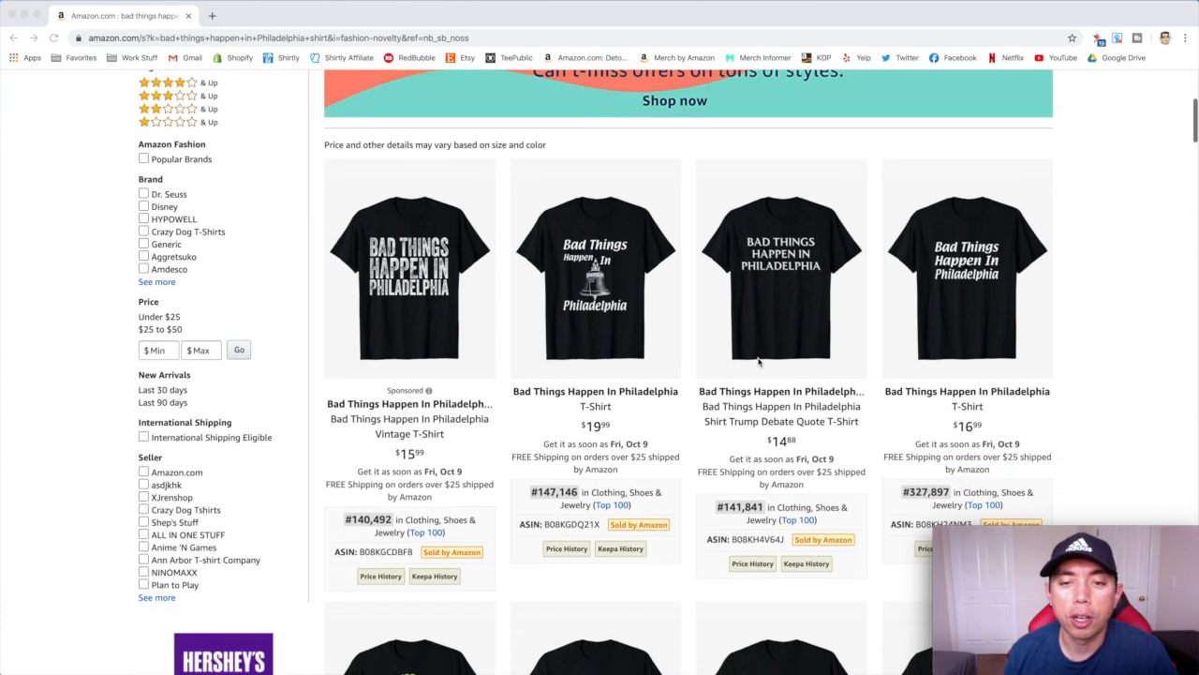
scroll(759, 363, up, 4)
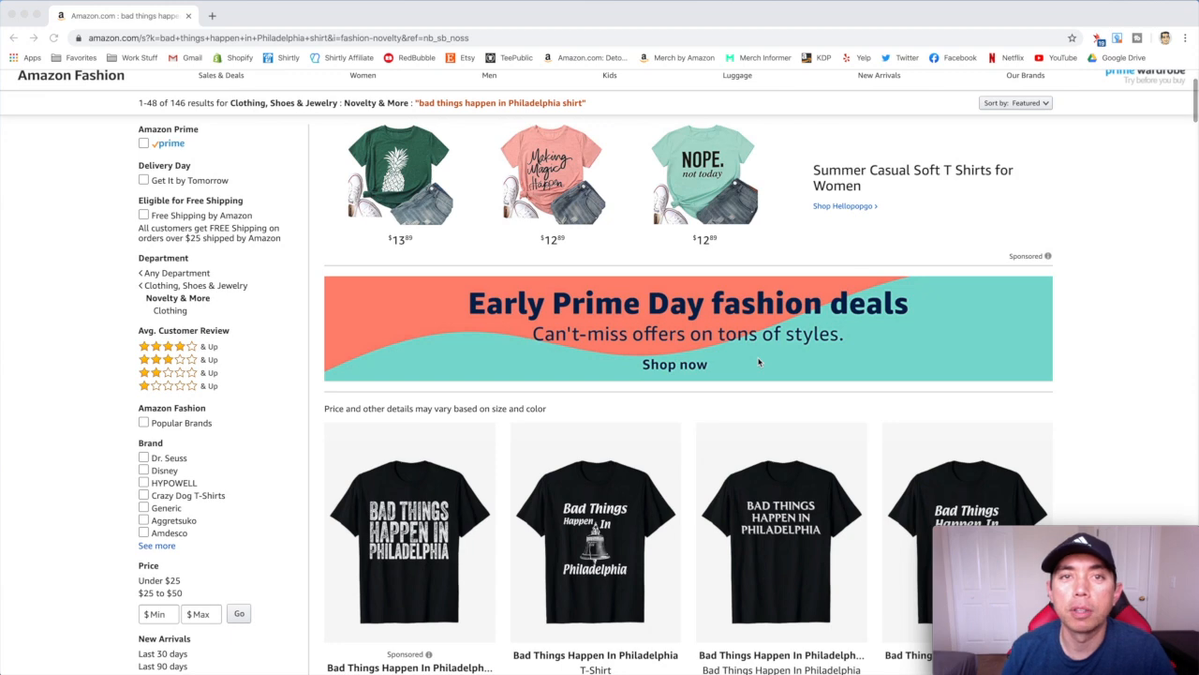
scroll(759, 362, down, 4)
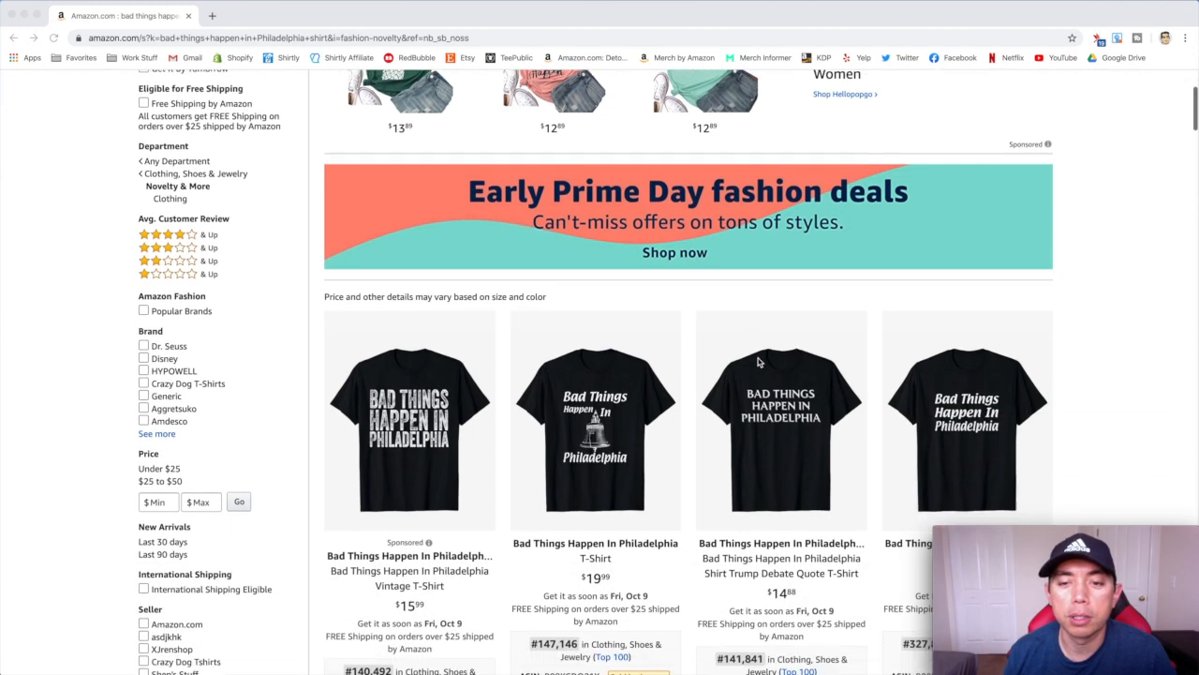
scroll(759, 363, down, 1)
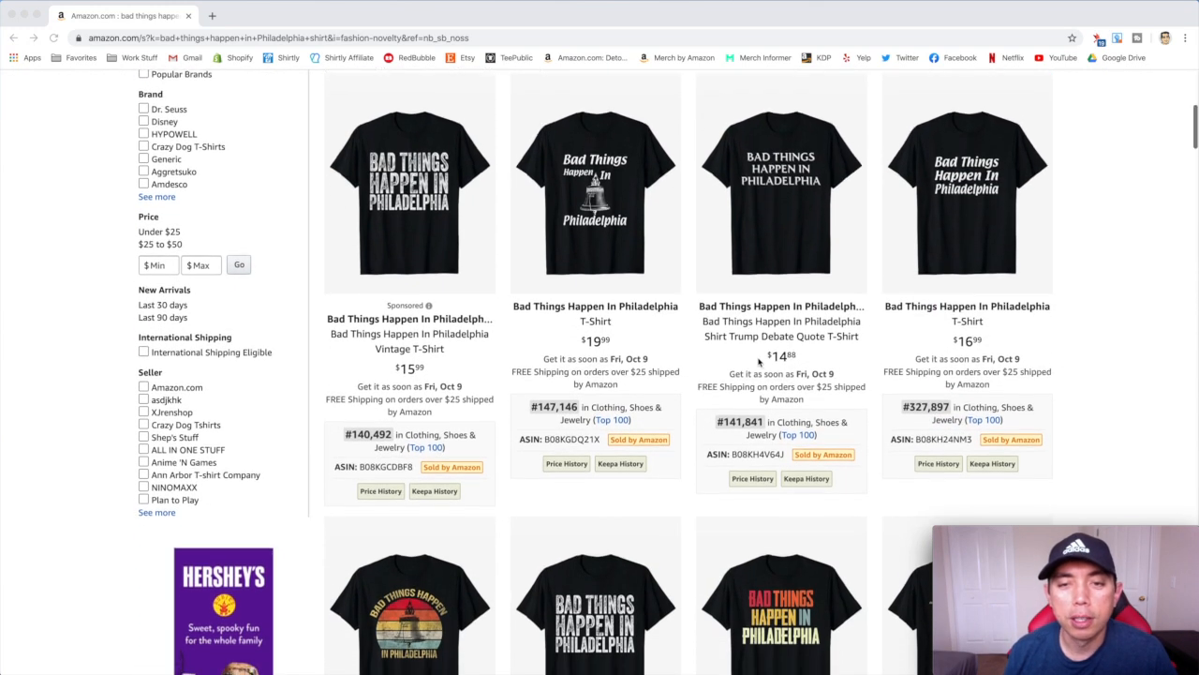